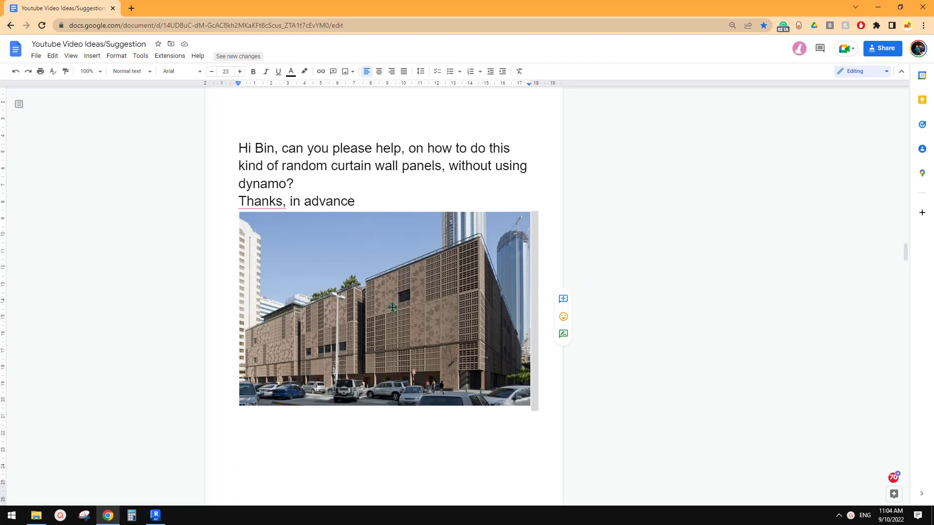
- Review the curtain wall façade request, its reference photo and the CW1 to CW5 sketch with written instructions
{"action": "scroll", "coordinate": [434, 309], "scroll_direction": "down", "scroll_amount": 2}
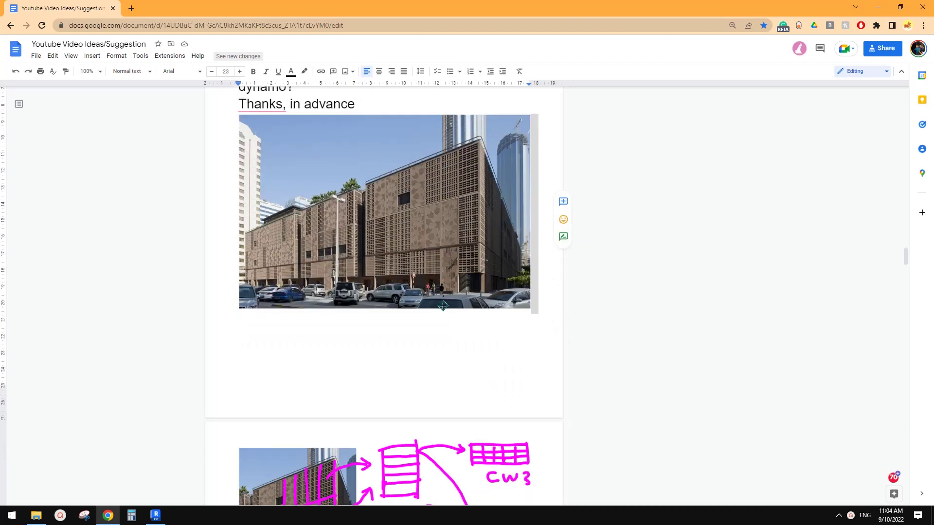
{"action": "scroll", "coordinate": [445, 302], "scroll_direction": "up", "scroll_amount": 1}
{"action": "scroll", "coordinate": [450, 291], "scroll_direction": "down", "scroll_amount": 3}
{"action": "scroll", "coordinate": [451, 289], "scroll_direction": "down", "scroll_amount": 5}
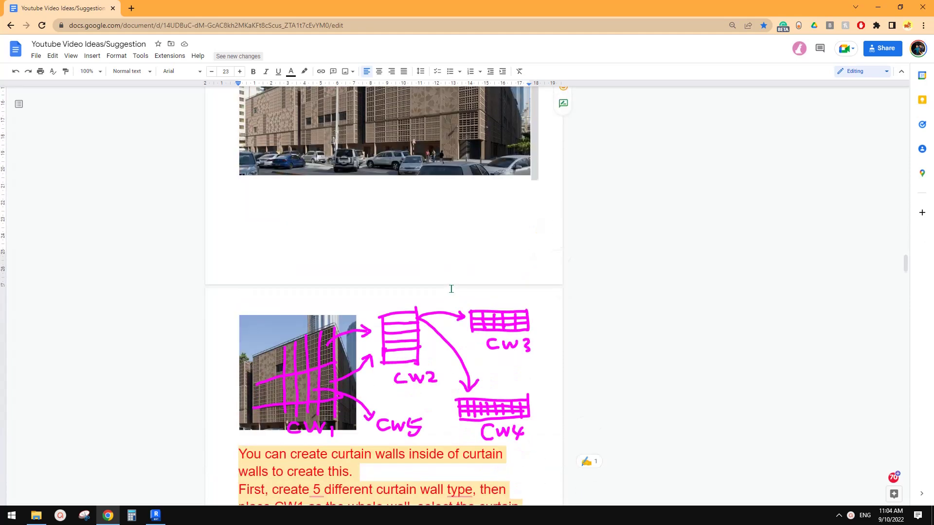
{"action": "scroll", "coordinate": [447, 281], "scroll_direction": "up", "scroll_amount": 1}
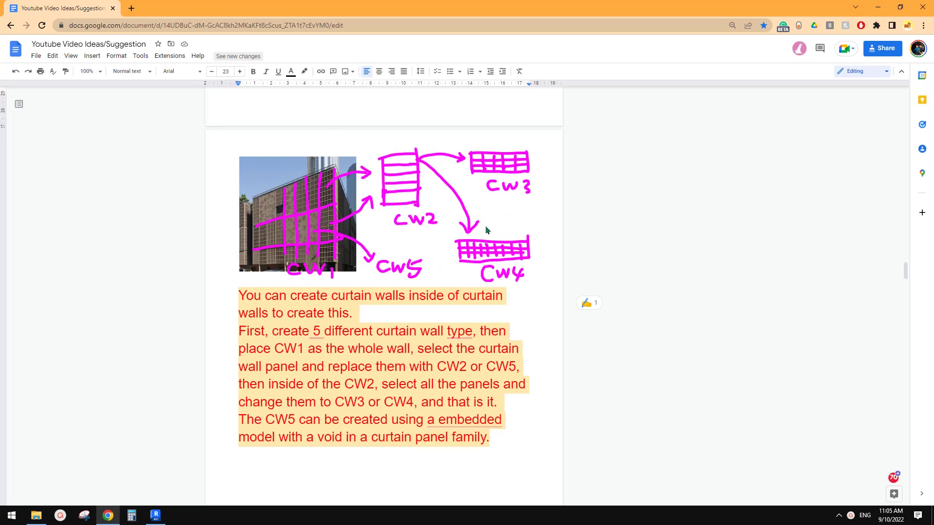
{"action": "scroll", "coordinate": [490, 223], "scroll_direction": "up", "scroll_amount": 1}
{"action": "scroll", "coordinate": [377, 267], "scroll_direction": "down", "scroll_amount": 1}
- Switch to Revit and create a new project from a template
{"action": "left_click", "coordinate": [155, 515]}
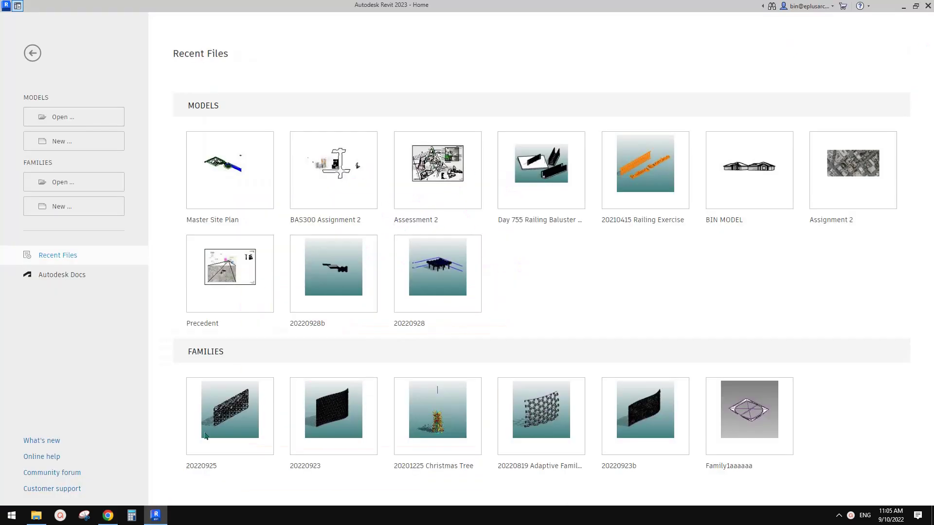
{"action": "left_click", "coordinate": [69, 141]}
{"action": "left_click", "coordinate": [472, 230]}
{"action": "left_click", "coordinate": [470, 244]}
{"action": "left_click", "coordinate": [466, 282]}
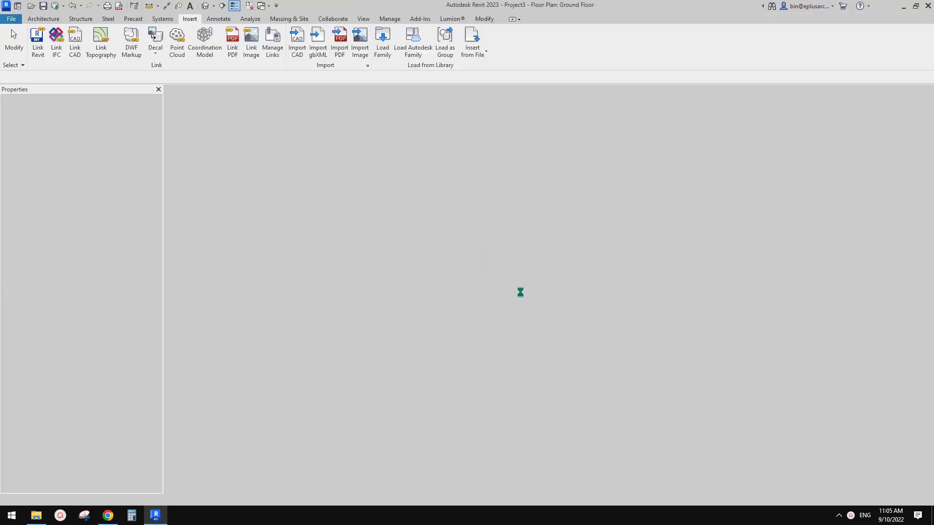
- Draw a rectangle of Double brick - 270 walls, about 17100 by 8600 mm, on the Ground Floor plan
{"action": "scroll", "coordinate": [530, 294], "scroll_direction": "up", "scroll_amount": 2}
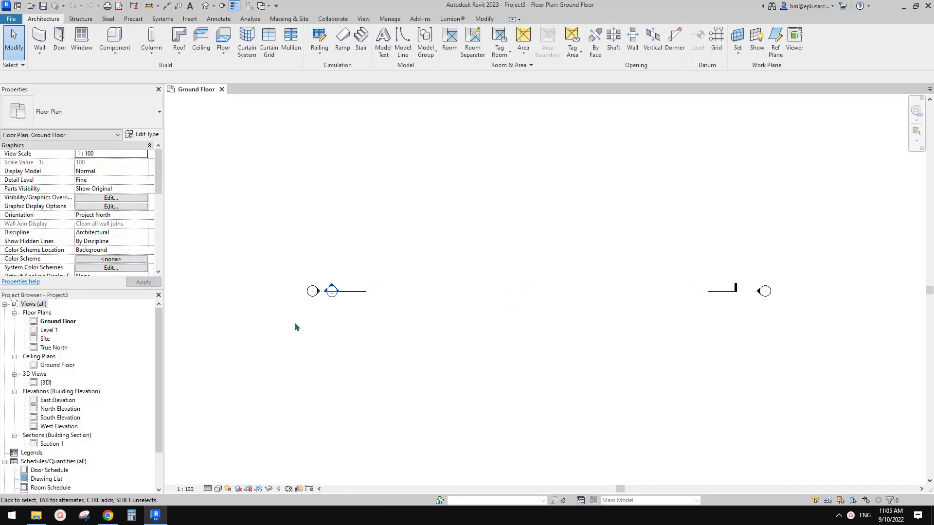
{"action": "key", "text": "w"}
{"action": "key", "text": "a"}
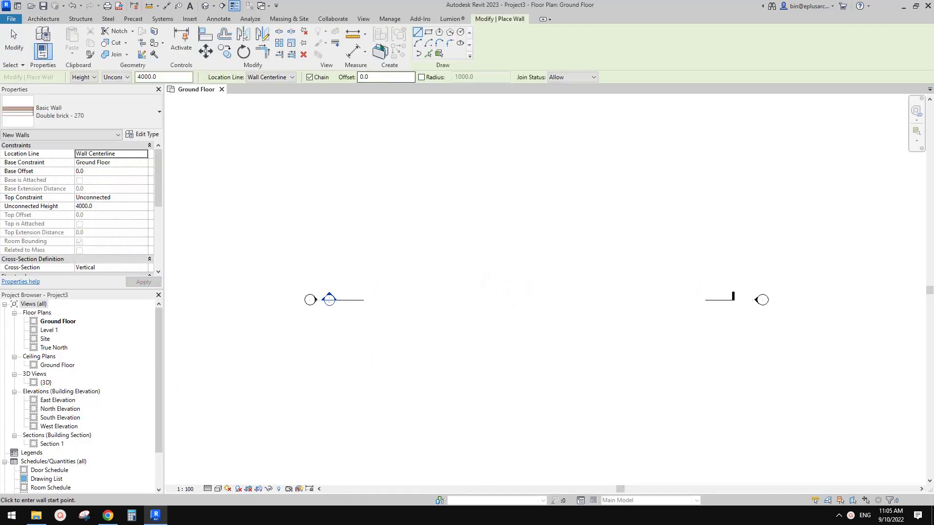
{"action": "left_click", "coordinate": [429, 33]}
{"action": "left_click", "coordinate": [450, 267]}
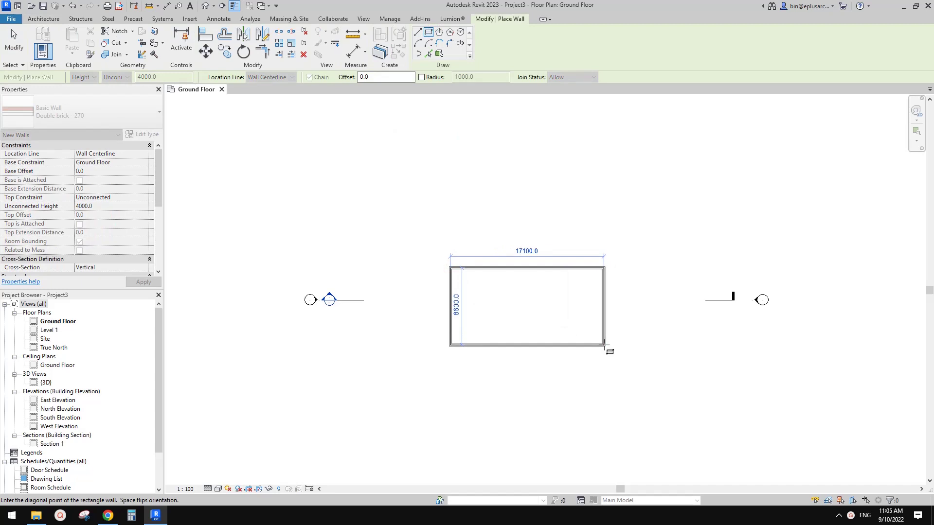
{"action": "left_click", "coordinate": [605, 345]}
{"action": "scroll", "coordinate": [501, 314], "scroll_direction": "up", "scroll_amount": 1}
{"action": "key", "text": "Escape"}
{"action": "key", "text": "Escape"}
{"action": "left_click", "coordinate": [485, 243]}
{"action": "scroll", "coordinate": [477, 249], "scroll_direction": "up", "scroll_amount": 1}
{"action": "key", "text": "Escape"}
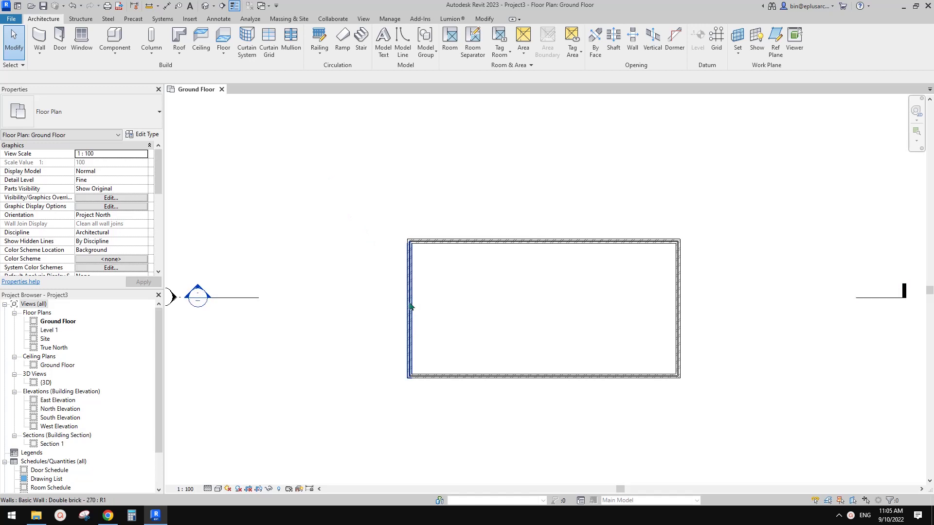
{"action": "left_click", "coordinate": [409, 319]}
{"action": "left_click", "coordinate": [448, 319]}
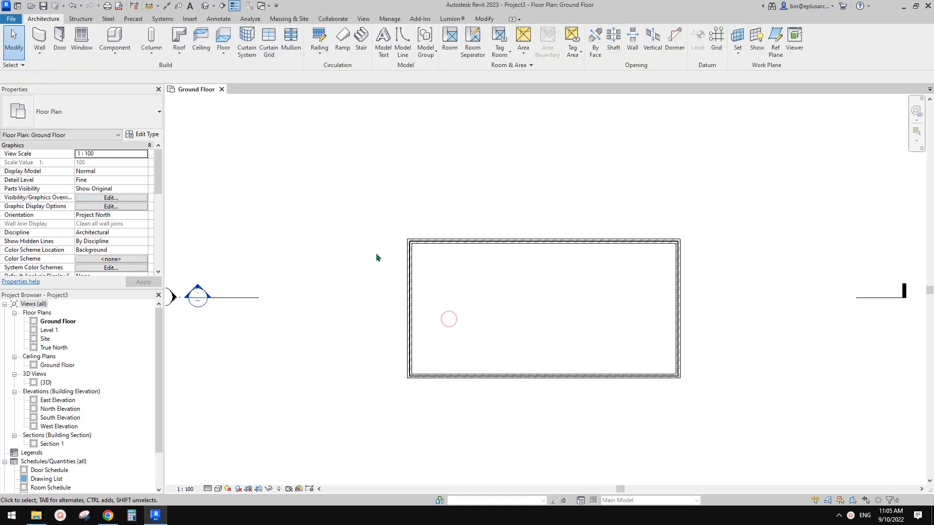
{"action": "middle_click_drag", "start_coordinate": [371, 243], "coordinate": [388, 245]}
- In the 3D view, set the top constraint of all four brick walls to Level 1
{"action": "left_click", "coordinate": [205, 5]}
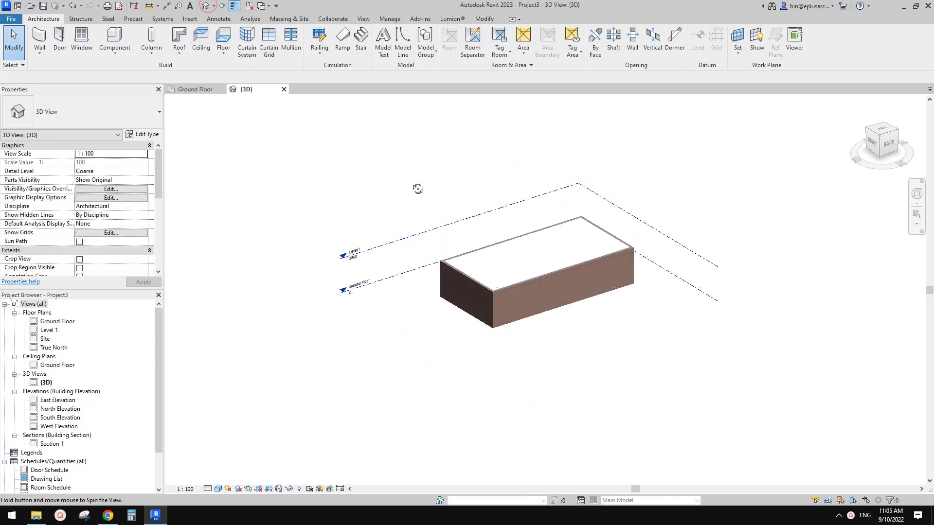
{"action": "left_click_drag", "start_coordinate": [406, 168], "coordinate": [655, 359]}
{"action": "middle_click_drag", "start_coordinate": [486, 331], "coordinate": [460, 320], "text": "shift"}
{"action": "scroll", "coordinate": [454, 306], "scroll_direction": "up", "scroll_amount": 2}
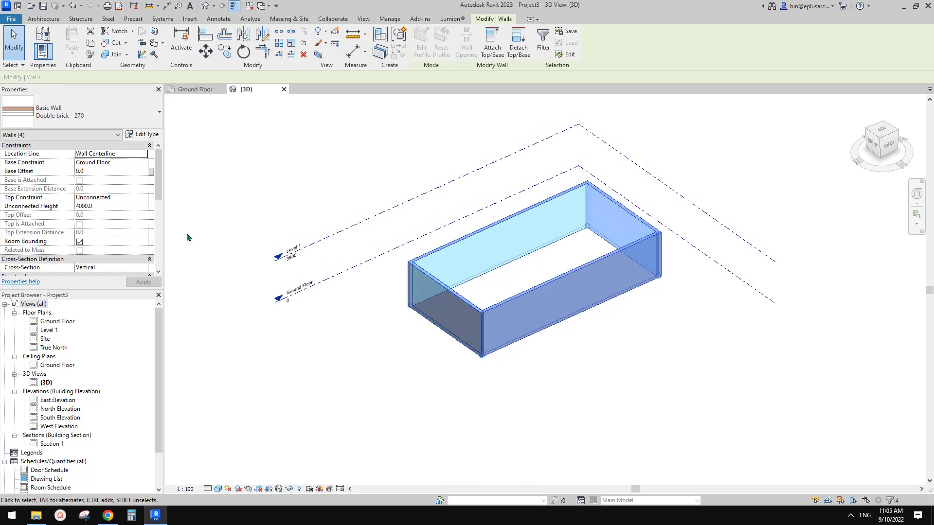
{"action": "left_click", "coordinate": [142, 199]}
{"action": "left_click", "coordinate": [97, 221]}
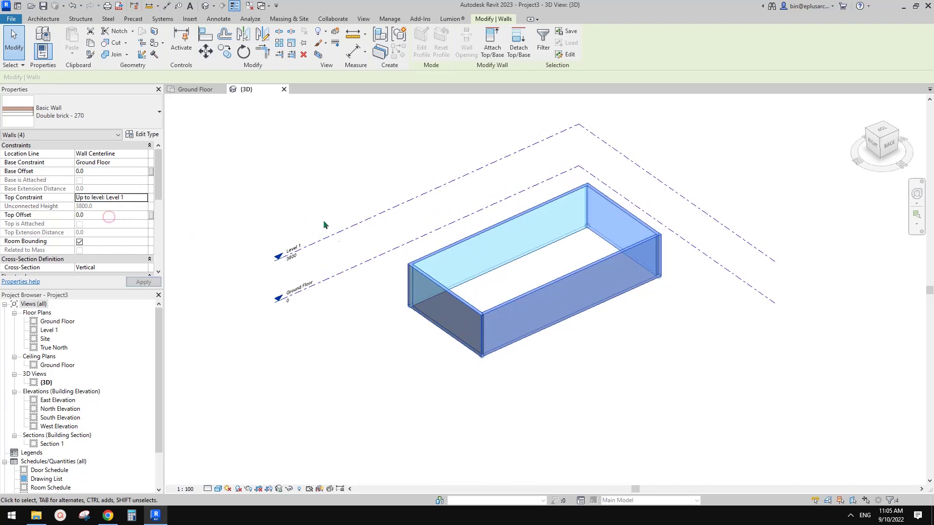
- Copy Level 1 upward twice at 3800 mm intervals to create levels at 7600 and 11400
{"action": "middle_click_drag", "start_coordinate": [306, 219], "coordinate": [317, 196], "text": "shift"}
{"action": "left_click", "coordinate": [352, 227]}
{"action": "left_click", "coordinate": [350, 221]}
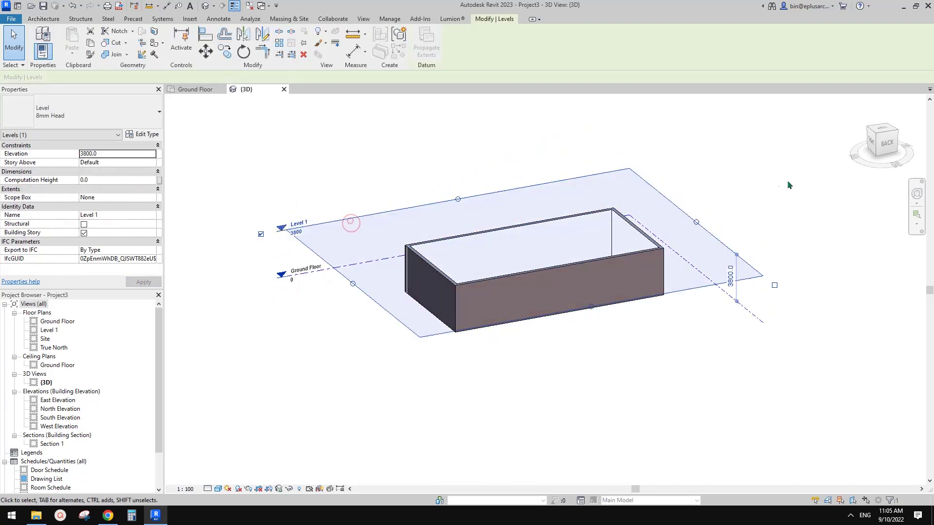
{"action": "left_click", "coordinate": [883, 146]}
{"action": "middle_click_drag", "start_coordinate": [604, 182], "coordinate": [550, 240]}
{"action": "key", "text": "c"}
{"action": "key", "text": "o"}
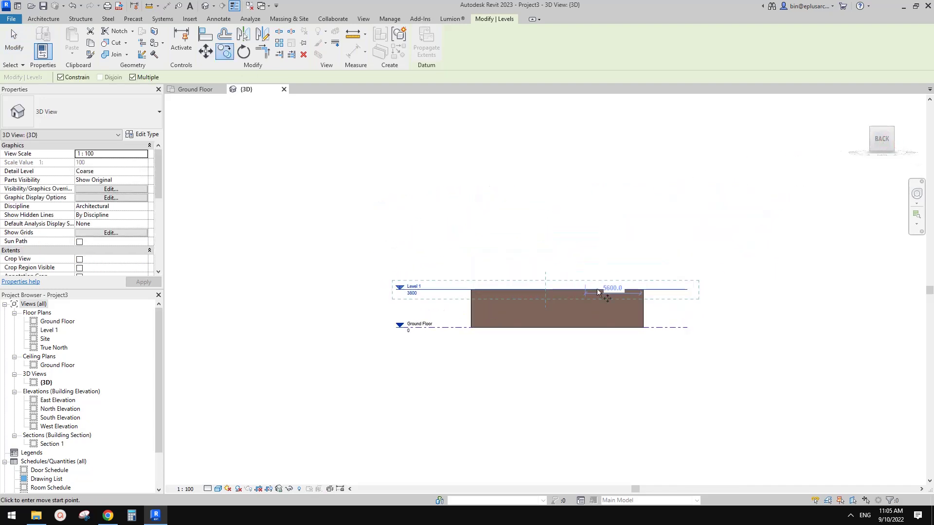
{"action": "left_click", "coordinate": [659, 290]}
{"action": "left_click", "coordinate": [657, 254]}
{"action": "key", "text": "Escape"}
- Copy the four ground-floor brick walls to the clipboard
{"action": "middle_click_drag", "start_coordinate": [542, 248], "coordinate": [509, 235], "text": "shift"}
{"action": "left_click_drag", "start_coordinate": [416, 149], "coordinate": [668, 392]}
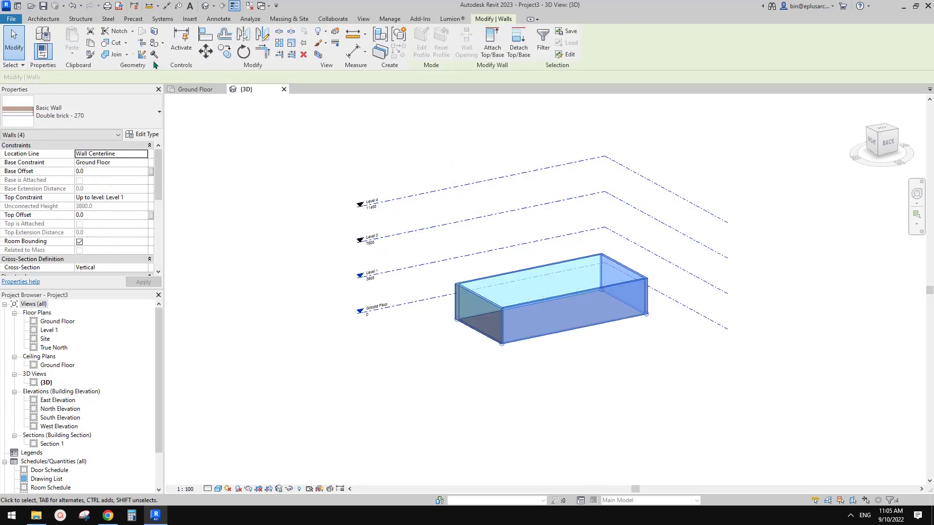
{"action": "key", "text": "Escape"}
{"action": "left_click", "coordinate": [72, 54]}
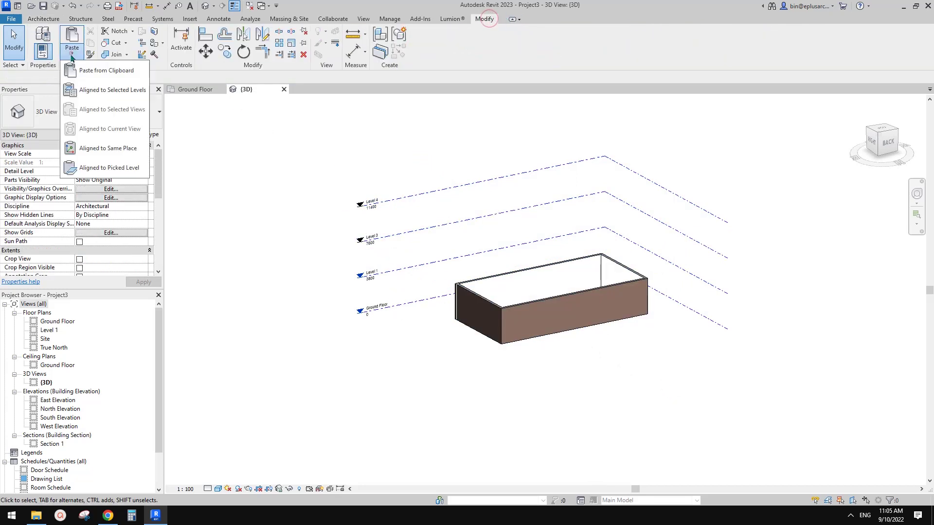
{"action": "left_click", "coordinate": [100, 87]}
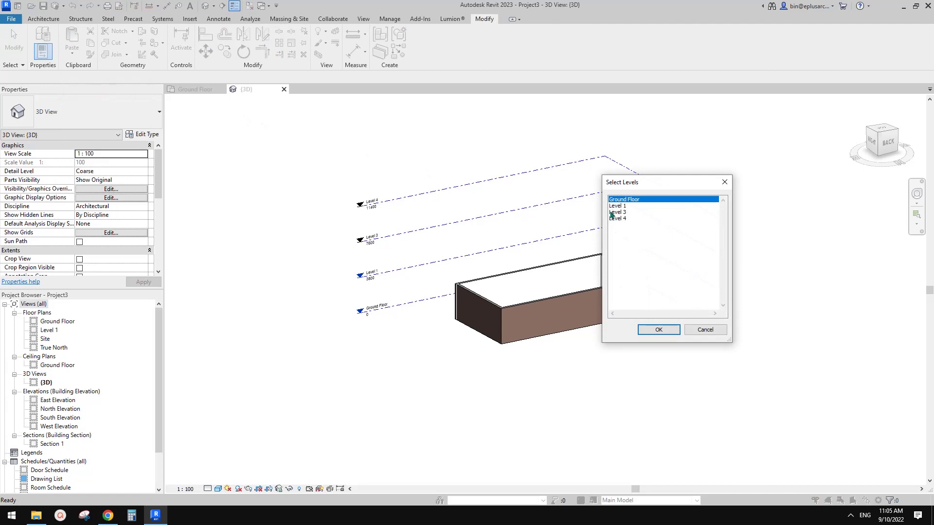
{"action": "key", "text": "Escape"}
- Paste the copied walls aligned to Level 1 and Level 3
{"action": "left_click", "coordinate": [72, 53]}
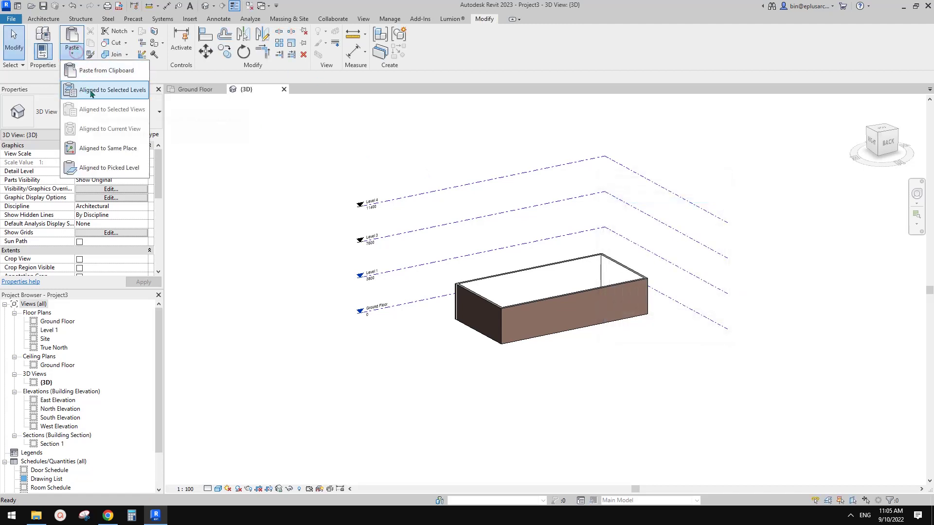
{"action": "left_click", "coordinate": [116, 95]}
{"action": "left_click", "coordinate": [619, 206]}
{"action": "left_click", "coordinate": [625, 212], "text": "ctrl"}
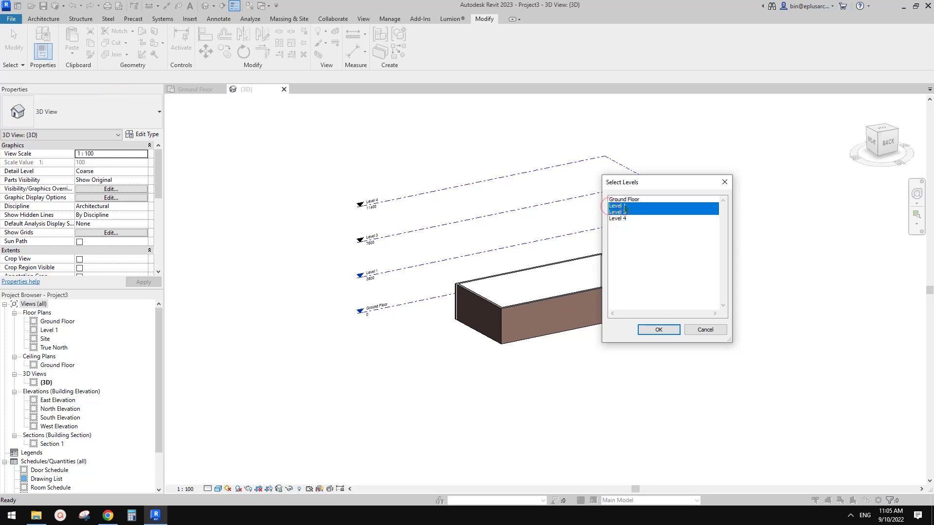
{"action": "left_click", "coordinate": [659, 330]}
{"action": "left_click", "coordinate": [656, 390]}
{"action": "middle_click_drag", "start_coordinate": [704, 389], "coordinate": [584, 395], "text": "shift"}
- On the Ground Floor plan, draw a Storefront curtain wall about 8600 mm long, about 400 mm outside the building's west wall
{"action": "double_click", "coordinate": [58, 321]}
{"action": "scroll", "coordinate": [452, 317], "scroll_direction": "up", "scroll_amount": 5}
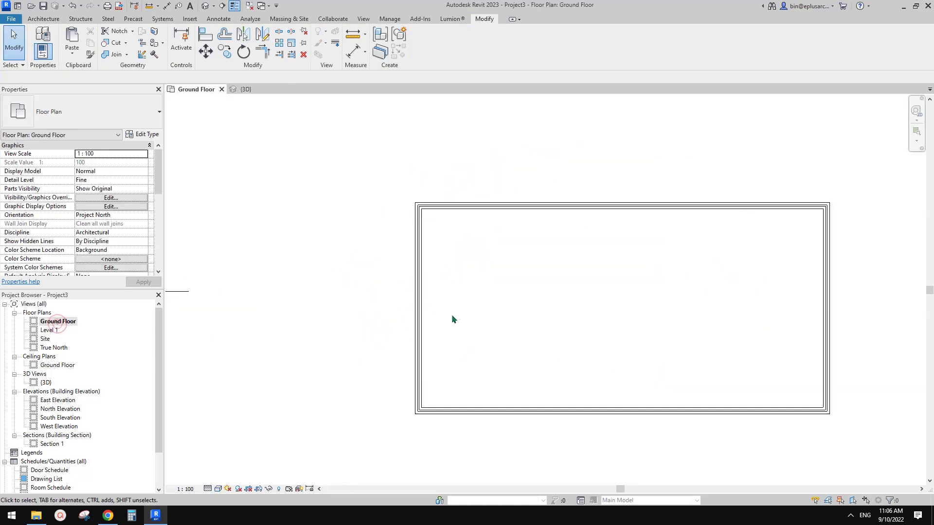
{"action": "key", "text": "w"}
{"action": "key", "text": "a"}
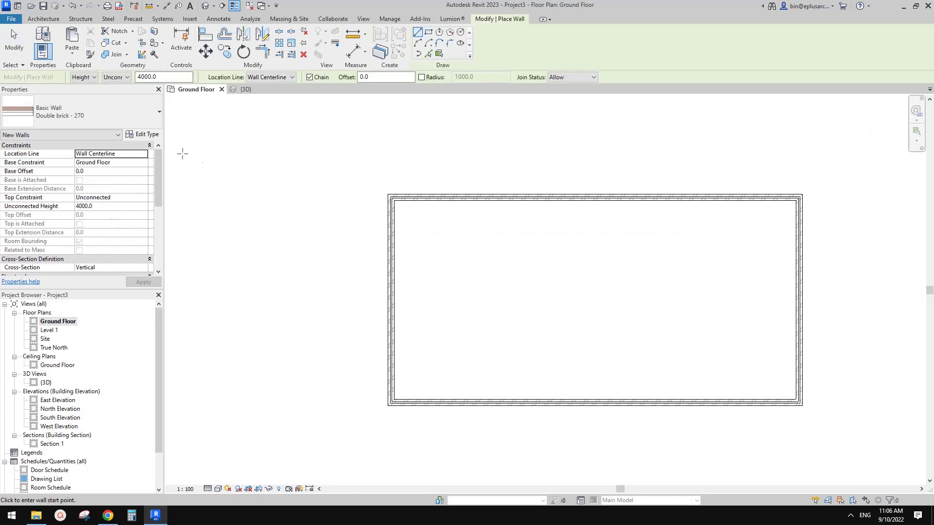
{"action": "left_click", "coordinate": [132, 119]}
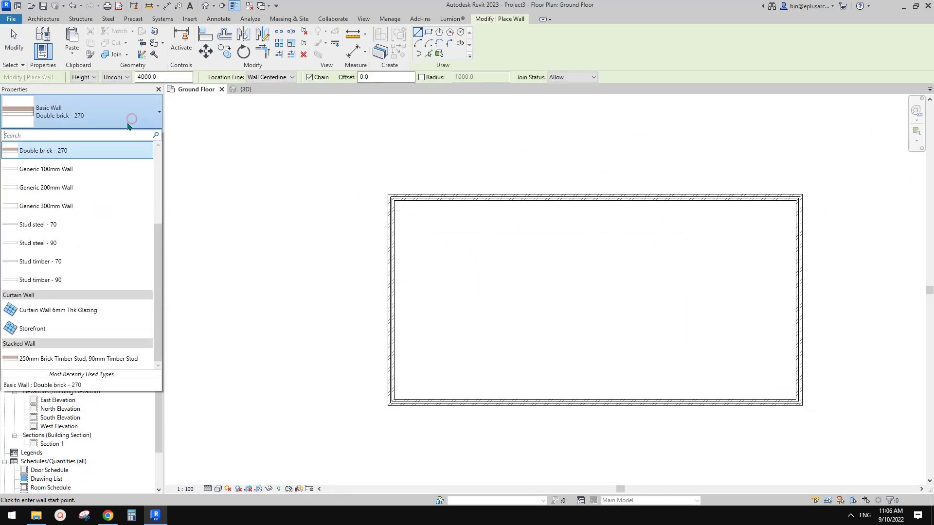
{"action": "left_click", "coordinate": [35, 329]}
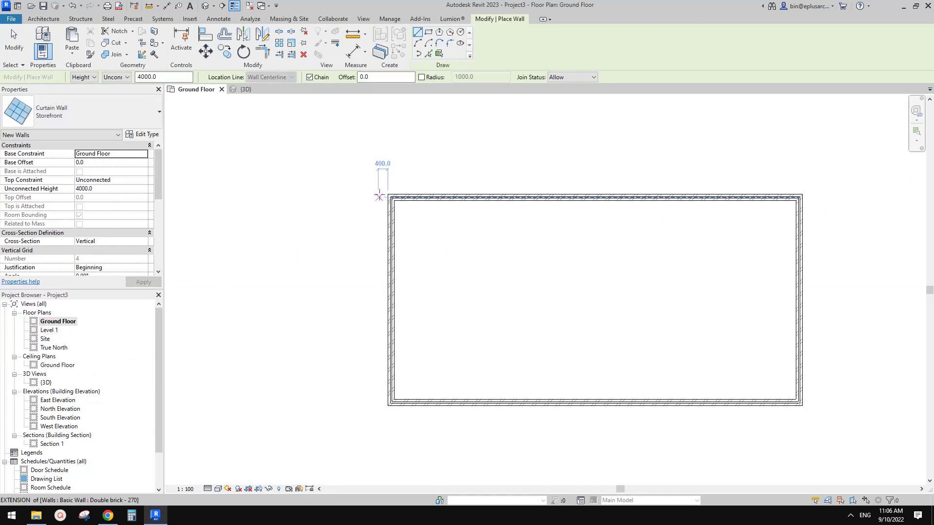
{"action": "left_click", "coordinate": [380, 196]}
{"action": "left_click", "coordinate": [378, 401]}
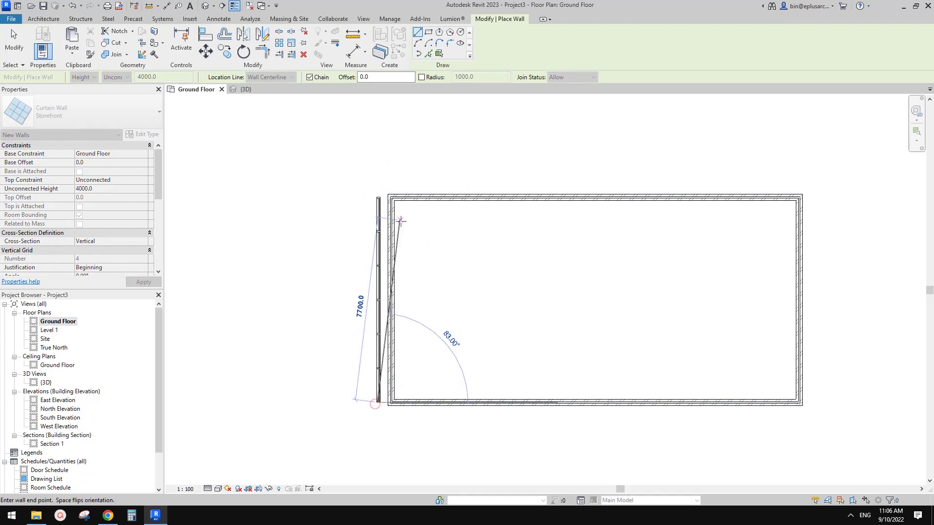
{"action": "scroll", "coordinate": [390, 210], "scroll_direction": "down", "scroll_amount": 1}
{"action": "key", "text": "Escape"}
{"action": "key", "text": "Escape"}
{"action": "scroll", "coordinate": [377, 250], "scroll_direction": "up", "scroll_amount": 2}
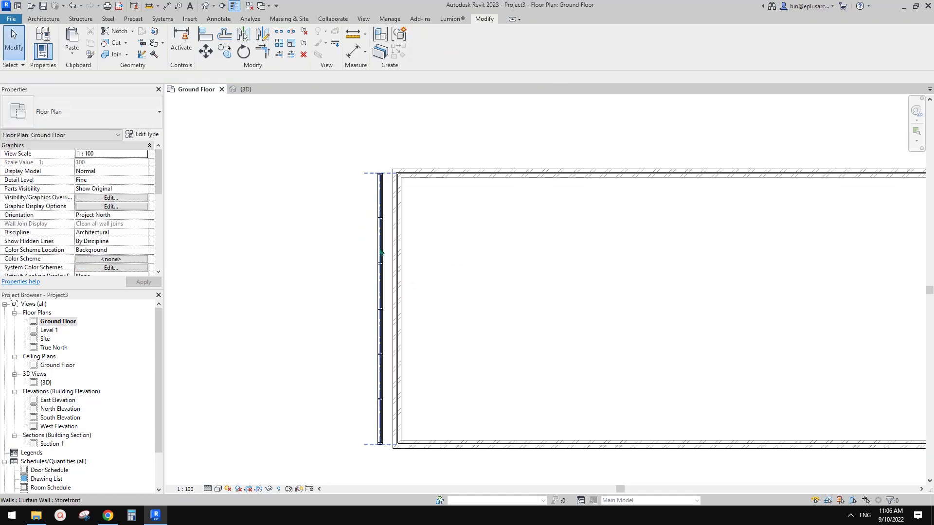
{"action": "left_click", "coordinate": [384, 291]}
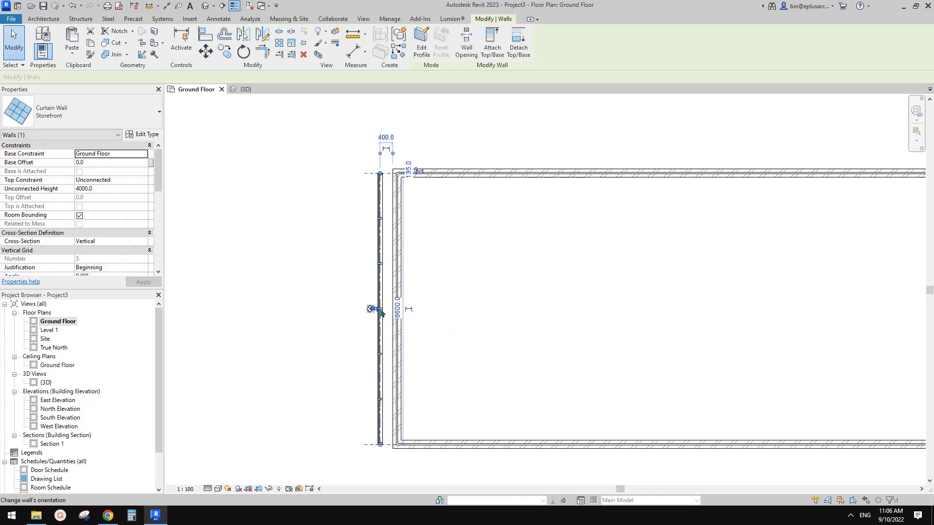
{"action": "left_click", "coordinate": [355, 302]}
- Set the Storefront curtain wall's top constraint to Level 4 in the 3D view
{"action": "left_click", "coordinate": [205, 6]}
{"action": "middle_click_drag", "start_coordinate": [419, 277], "coordinate": [605, 365], "text": "shift"}
{"action": "scroll", "coordinate": [669, 349], "scroll_direction": "up", "scroll_amount": 3}
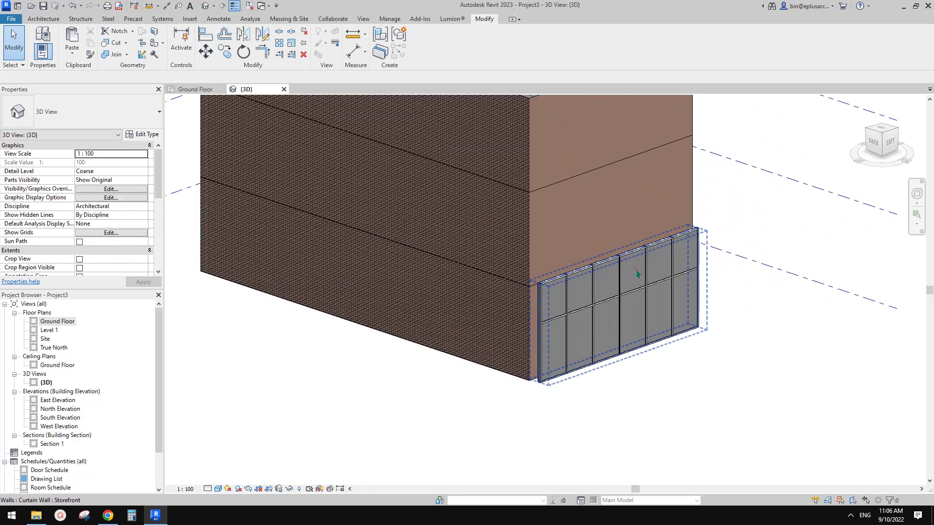
{"action": "left_click", "coordinate": [634, 274]}
{"action": "scroll", "coordinate": [622, 306], "scroll_direction": "down", "scroll_amount": 2}
{"action": "middle_click_drag", "start_coordinate": [592, 314], "coordinate": [601, 294], "text": "shift"}
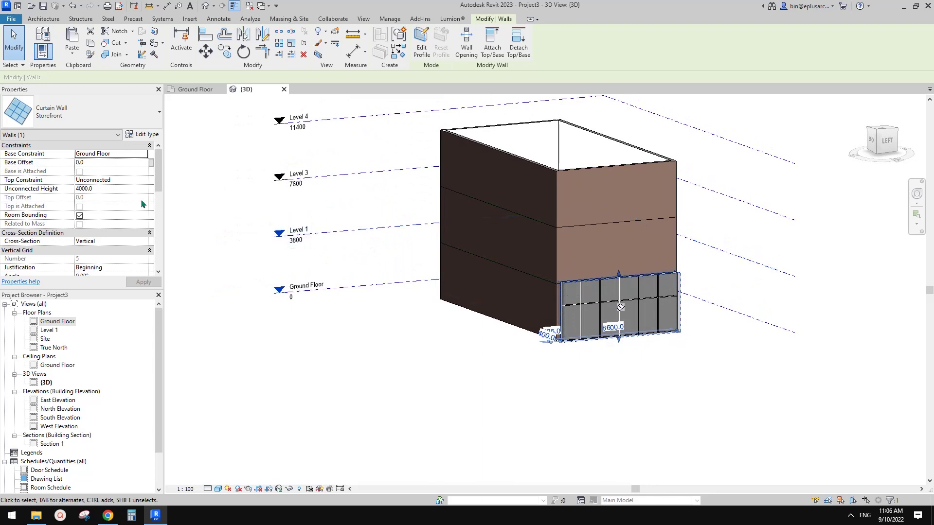
{"action": "left_click", "coordinate": [139, 180]}
{"action": "left_click", "coordinate": [143, 180]}
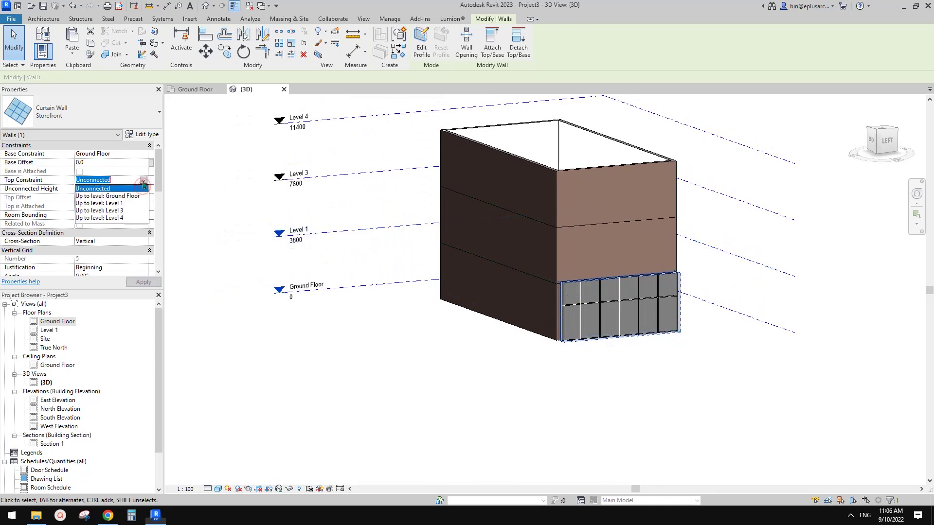
{"action": "left_click", "coordinate": [117, 211]}
{"action": "left_click", "coordinate": [143, 180]}
{"action": "left_click", "coordinate": [122, 217]}
- Set the Storefront type's horizontal grid spacing to 3800
{"action": "middle_click_drag", "start_coordinate": [370, 219], "coordinate": [495, 275], "text": "shift"}
{"action": "scroll", "coordinate": [532, 335], "scroll_direction": "up", "scroll_amount": 2}
{"action": "scroll", "coordinate": [506, 272], "scroll_direction": "down", "scroll_amount": 1}
{"action": "middle_click_drag", "start_coordinate": [300, 261], "coordinate": [344, 249], "text": "shift"}
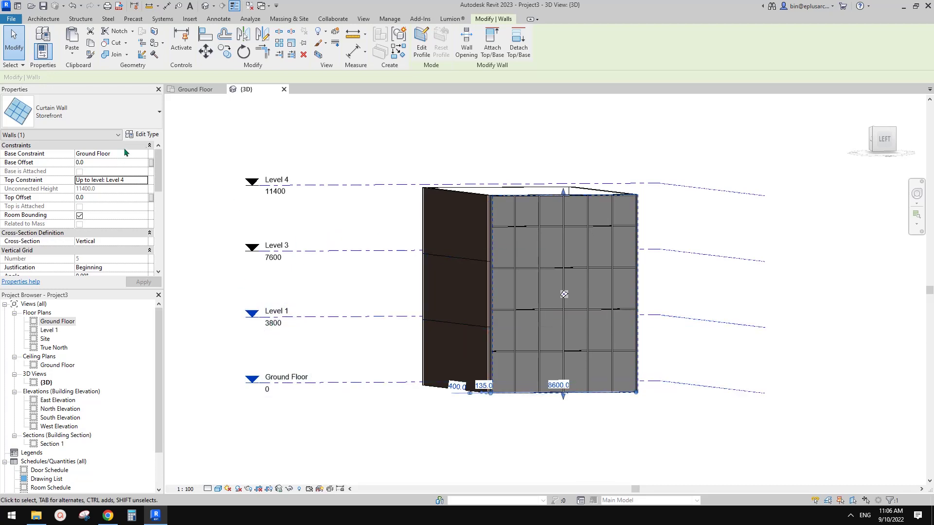
{"action": "left_click", "coordinate": [144, 136]}
{"action": "left_click", "coordinate": [481, 362]}
{"action": "type", "text": "3800"}
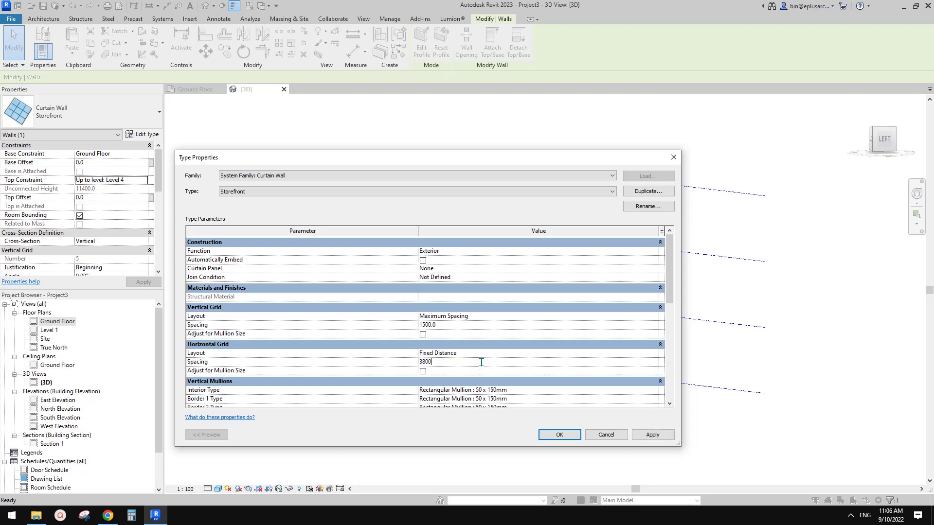
{"action": "left_click", "coordinate": [653, 435]}
{"action": "left_click", "coordinate": [560, 435]}
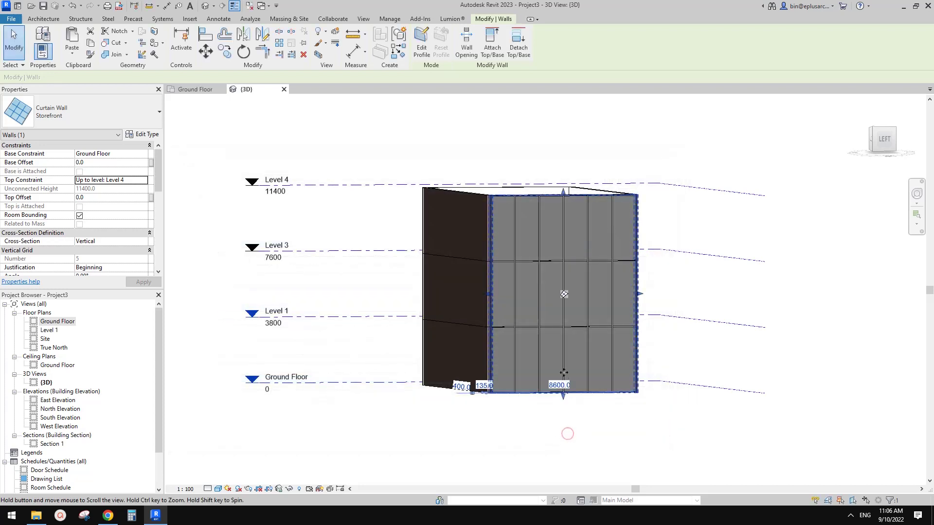
- Examine the curtain wall's panel grid against the building's storeys from several angles in the 3D view
{"action": "middle_click_drag", "start_coordinate": [570, 371], "coordinate": [521, 387], "text": "shift"}
{"action": "scroll", "coordinate": [571, 287], "scroll_direction": "up", "scroll_amount": 3}
{"action": "middle_click_drag", "start_coordinate": [603, 311], "coordinate": [544, 308], "text": "shift"}
{"action": "scroll", "coordinate": [509, 356], "scroll_direction": "down", "scroll_amount": 1}
{"action": "middle_click_drag", "start_coordinate": [509, 356], "coordinate": [532, 387], "text": "shift"}
{"action": "key", "text": "Escape"}
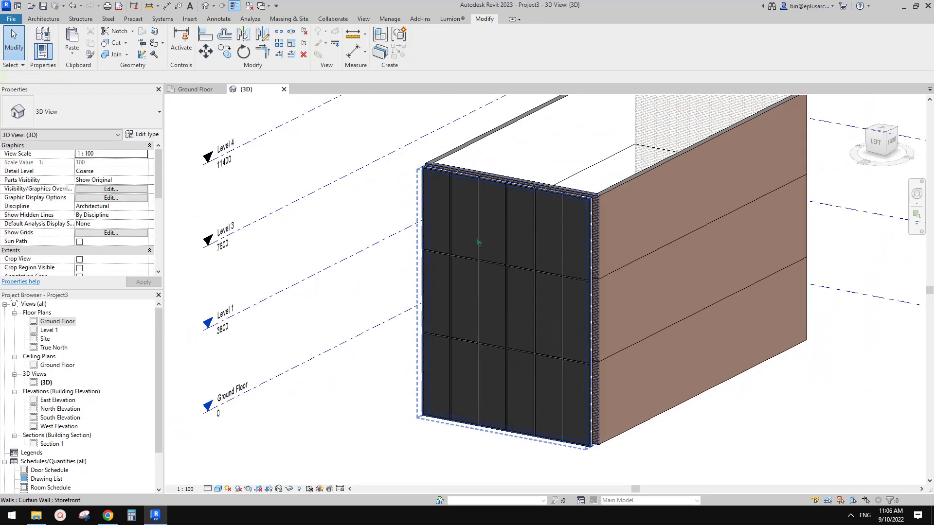
{"action": "middle_click_drag", "start_coordinate": [547, 330], "coordinate": [477, 283]}
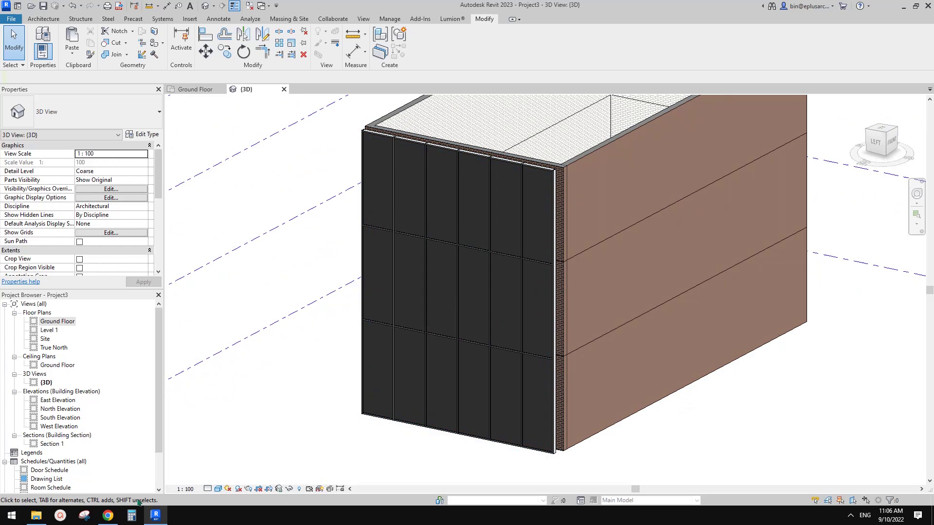
- Switch to Google Docs in Chrome to review the nested curtain wall sketch and instructions, and return to Revit
{"action": "left_click", "coordinate": [108, 515]}
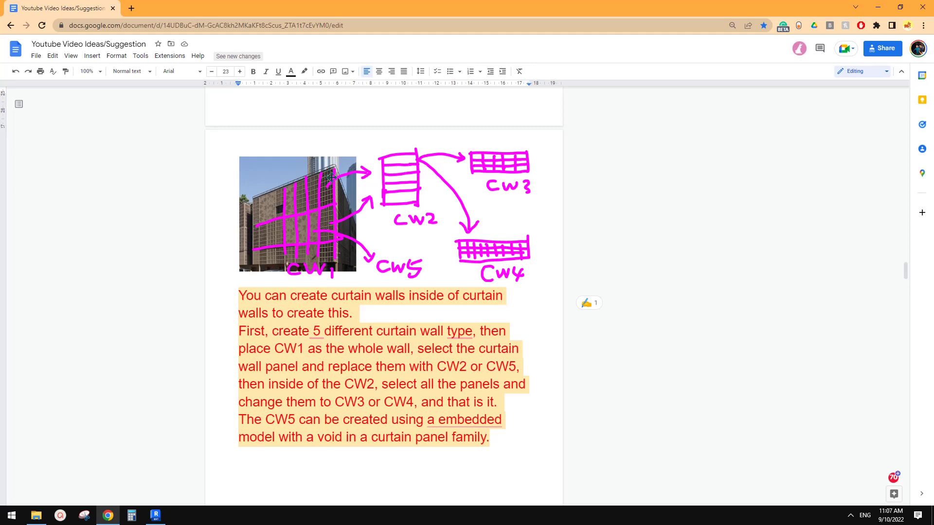
{"action": "left_click", "coordinate": [154, 509]}
{"action": "left_click", "coordinate": [108, 516]}
{"action": "left_click", "coordinate": [156, 515]}
- Start a new curtain wall and duplicate the Storefront type as cw2
{"action": "left_click", "coordinate": [528, 332]}
{"action": "middle_click_drag", "start_coordinate": [528, 333], "coordinate": [487, 250], "text": "shift"}
{"action": "scroll", "coordinate": [486, 250], "scroll_direction": "down", "scroll_amount": 1}
{"action": "key", "text": "c"}
{"action": "key", "text": "s"}
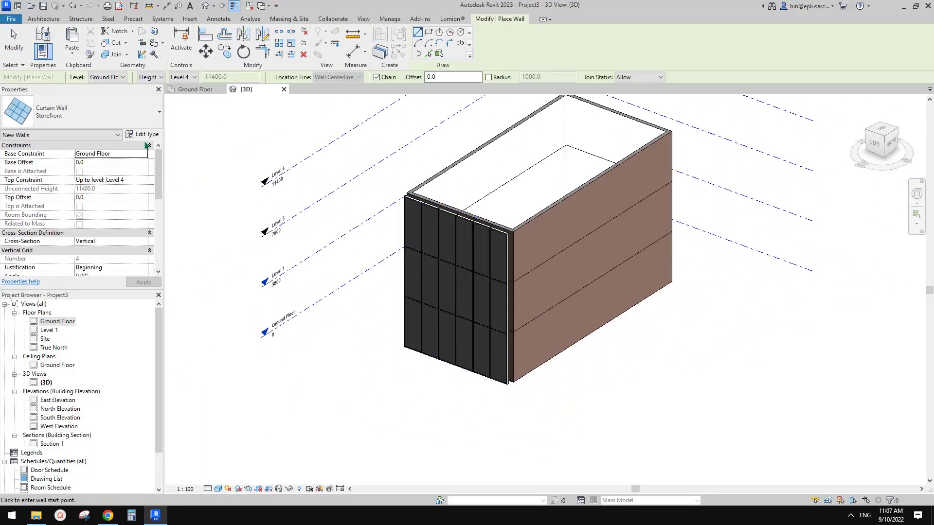
{"action": "left_click", "coordinate": [139, 134]}
{"action": "left_click", "coordinate": [649, 190]}
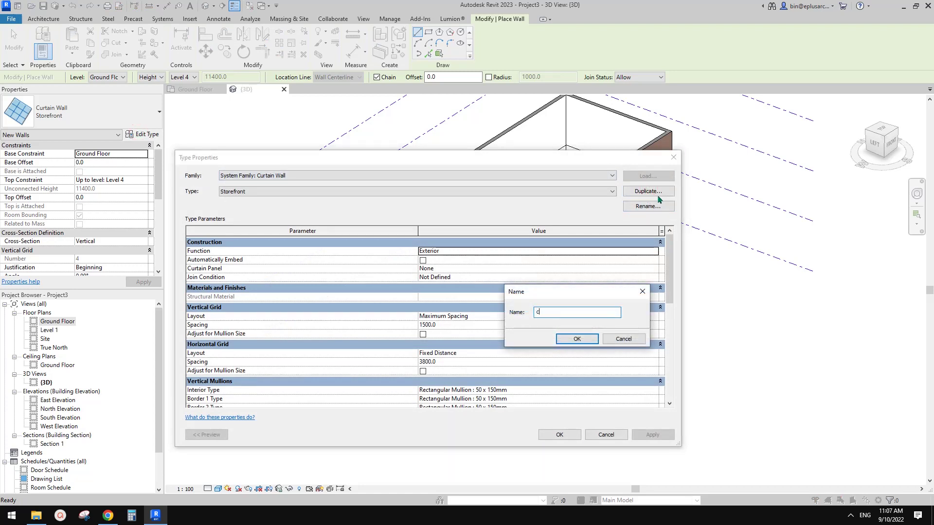
{"action": "left_click", "coordinate": [577, 338]}
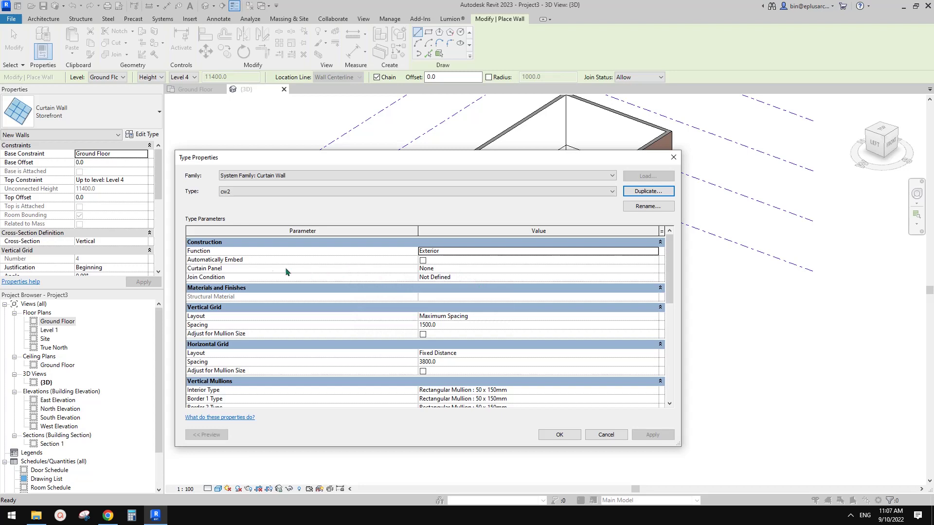
- Set both the vertical and horizontal grid layouts of the cw2 type to Fixed Number
{"action": "left_click_drag", "start_coordinate": [524, 161], "coordinate": [601, 128]}
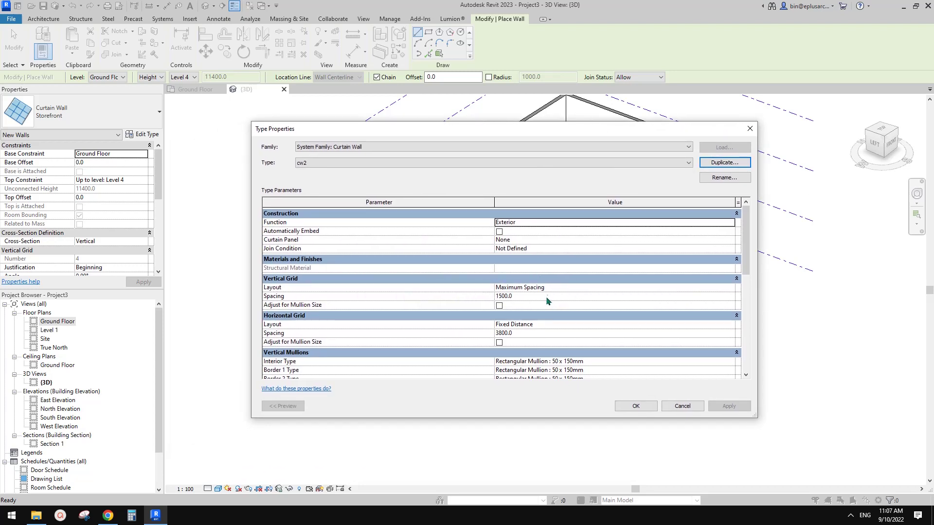
{"action": "left_click", "coordinate": [669, 288]}
{"action": "left_click", "coordinate": [730, 287]}
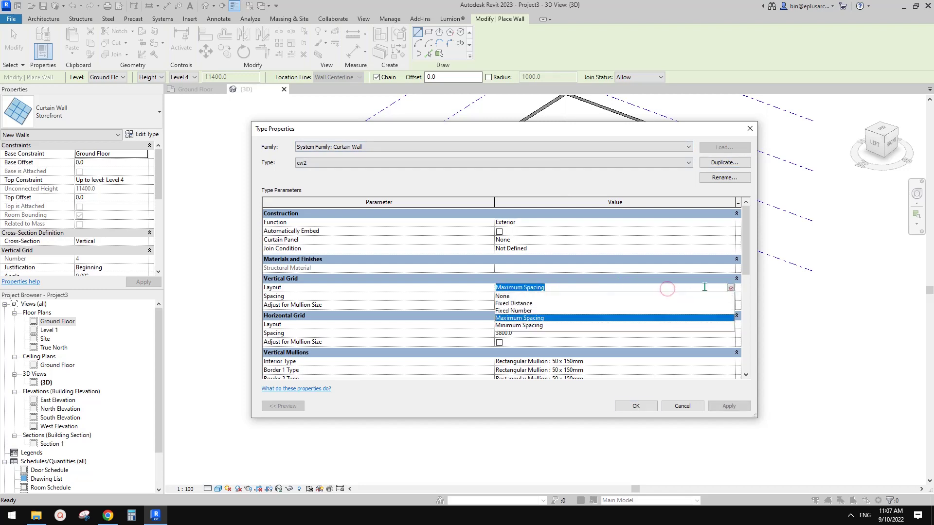
{"action": "left_click", "coordinate": [529, 311]}
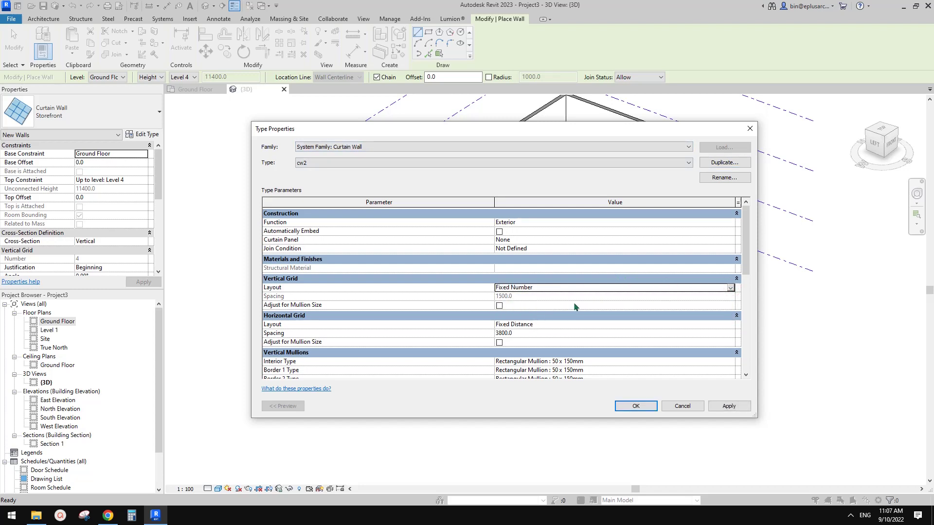
{"action": "left_click", "coordinate": [660, 325]}
{"action": "left_click", "coordinate": [730, 325]}
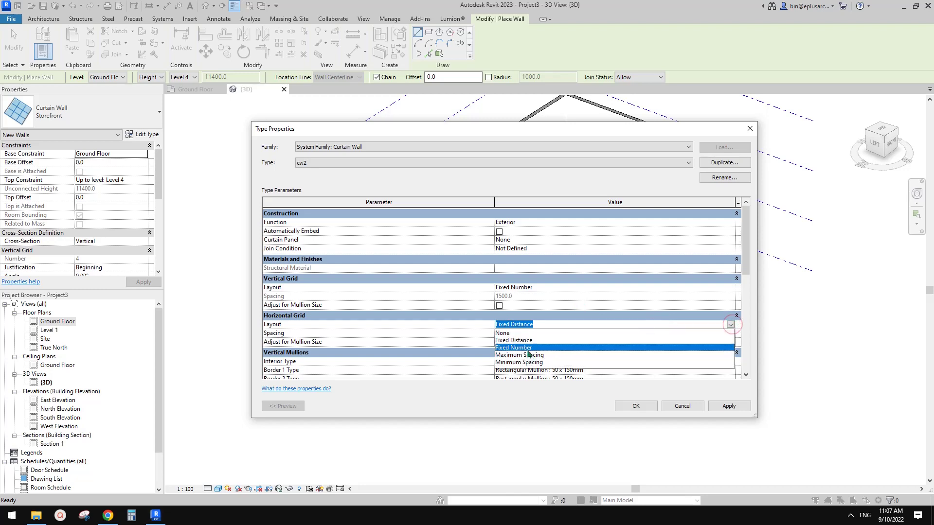
{"action": "left_click", "coordinate": [528, 348]}
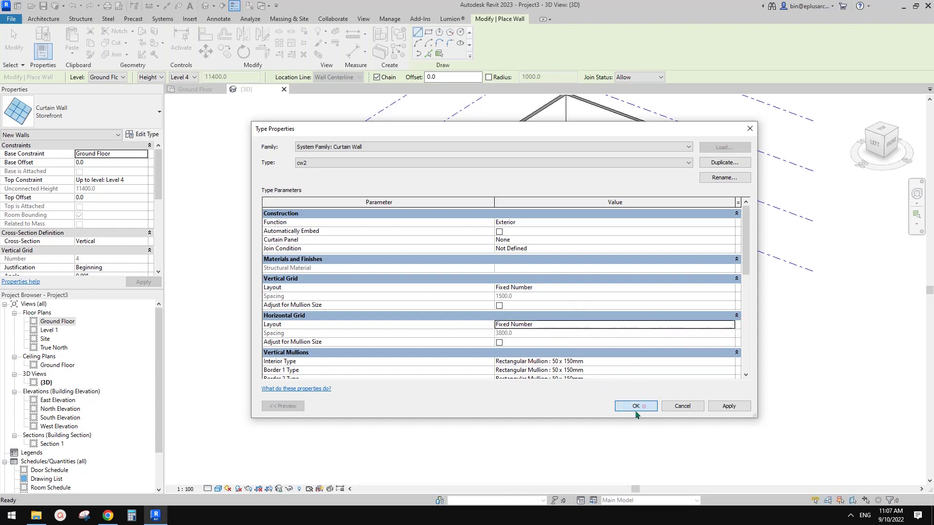
{"action": "left_click", "coordinate": [635, 406]}
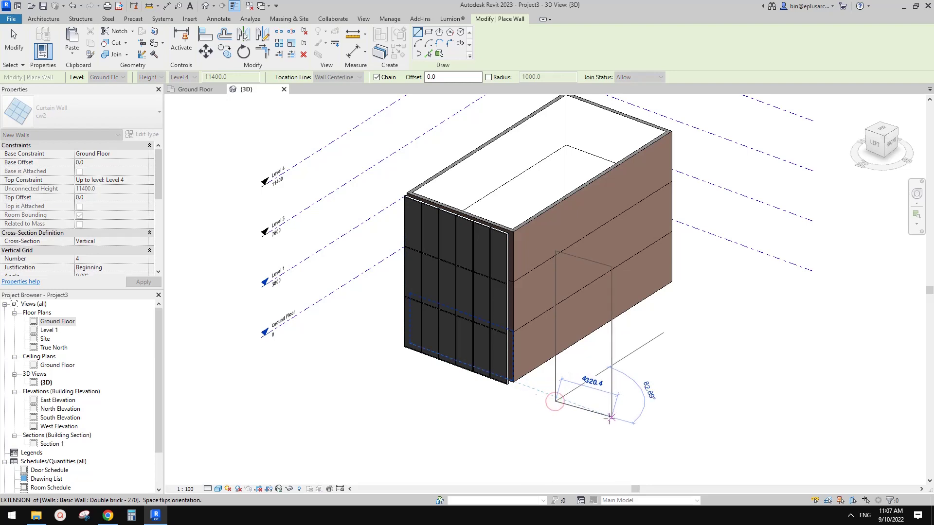
- Draw a freestanding cw2 curtain wall about 4200 mm long beside the building's front corner
{"action": "left_click", "coordinate": [613, 417]}
{"action": "key", "text": "Escape"}
{"action": "key", "text": "Escape"}
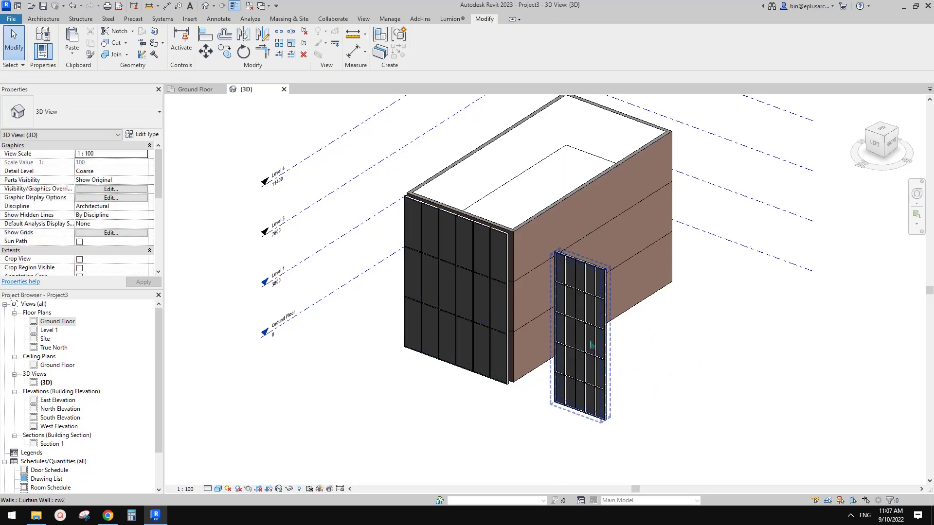
- Set the cw2 wall's top constraint to Level 1
{"action": "left_click", "coordinate": [595, 343]}
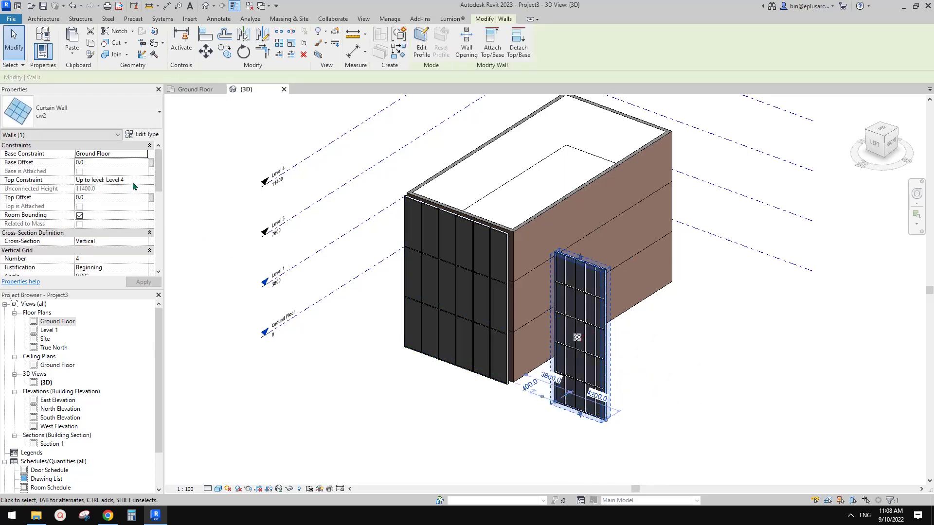
{"action": "left_click", "coordinate": [112, 179]}
{"action": "left_click", "coordinate": [120, 202]}
{"action": "scroll", "coordinate": [627, 428], "scroll_direction": "up", "scroll_amount": 8}
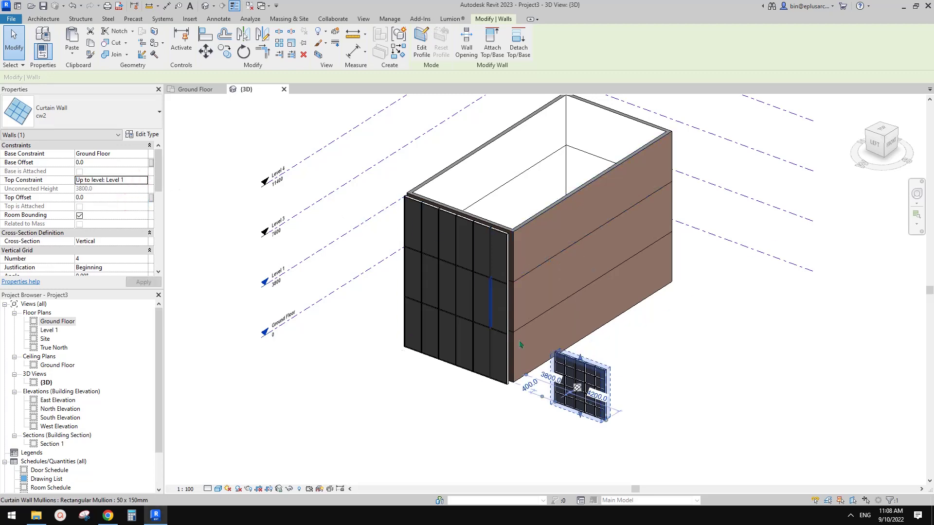
- Shorten the cw2 wall to about 1600 mm long by moving its outer end toward the building
{"action": "left_click_drag", "start_coordinate": [631, 428], "coordinate": [548, 397]}
{"action": "middle_click_drag", "start_coordinate": [548, 398], "coordinate": [561, 401], "text": "shift"}
{"action": "scroll", "coordinate": [567, 395], "scroll_direction": "up", "scroll_amount": 2}
{"action": "left_click_drag", "start_coordinate": [547, 392], "coordinate": [548, 393]}
{"action": "key", "text": "Escape"}
{"action": "scroll", "coordinate": [544, 325], "scroll_direction": "down", "scroll_amount": 1}
{"action": "middle_click_drag", "start_coordinate": [541, 331], "coordinate": [558, 348]}
{"action": "scroll", "coordinate": [541, 319], "scroll_direction": "up", "scroll_amount": 2}
{"action": "left_click", "coordinate": [542, 305]}
{"action": "scroll", "coordinate": [542, 304], "scroll_direction": "down", "scroll_amount": 2}
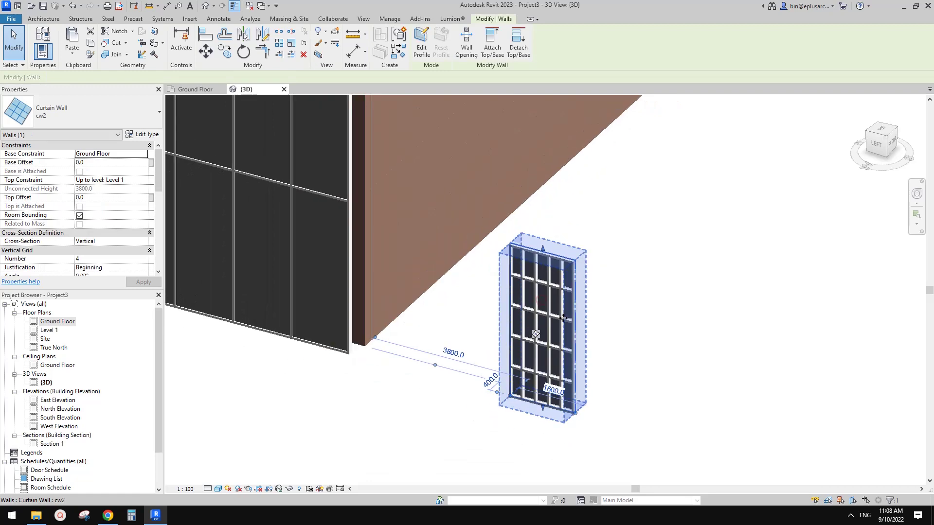
- Compare the cw2 wall with the main façade, check the CW2 sketch in Google Docs, and return to Revit
{"action": "scroll", "coordinate": [152, 247], "scroll_direction": "down", "scroll_amount": 1}
{"action": "scroll", "coordinate": [467, 276], "scroll_direction": "down", "scroll_amount": 1}
{"action": "middle_click_drag", "start_coordinate": [462, 276], "coordinate": [501, 334]}
{"action": "scroll", "coordinate": [500, 352], "scroll_direction": "down", "scroll_amount": 1}
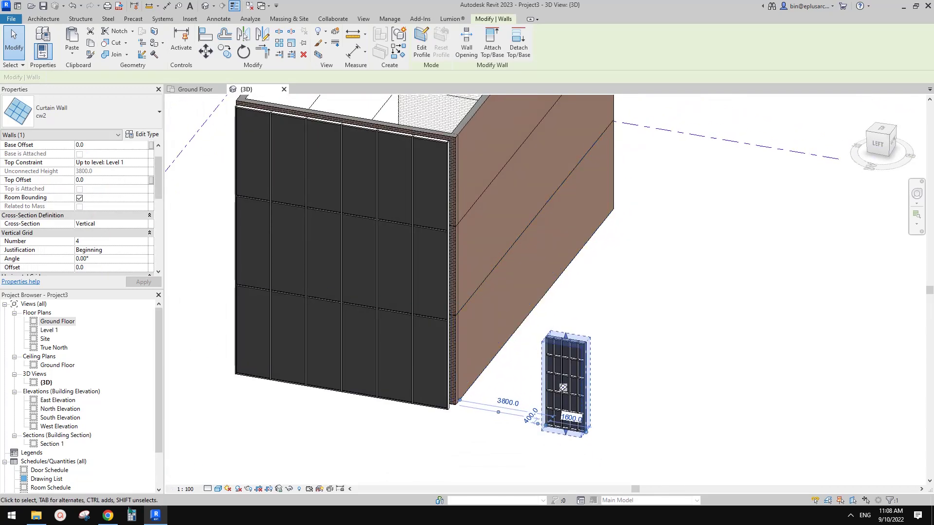
{"action": "left_click", "coordinate": [109, 515]}
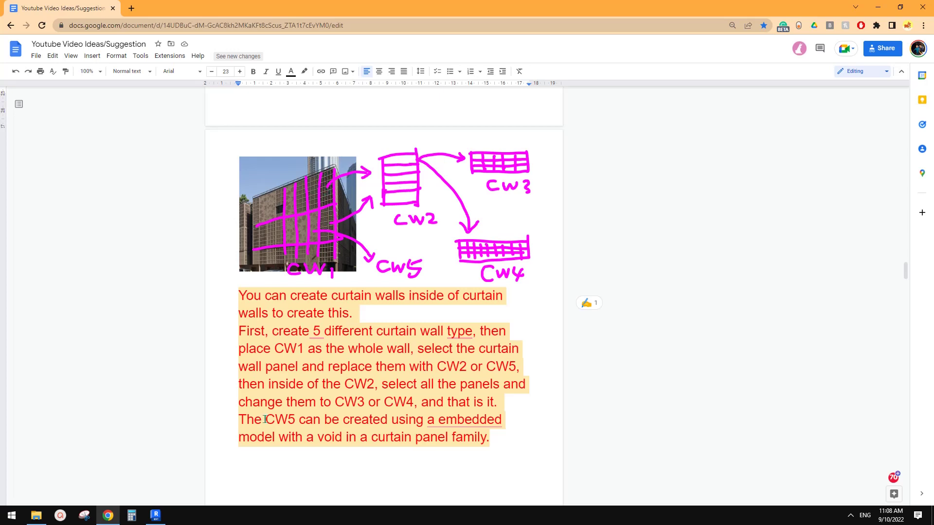
{"action": "left_click", "coordinate": [156, 515]}
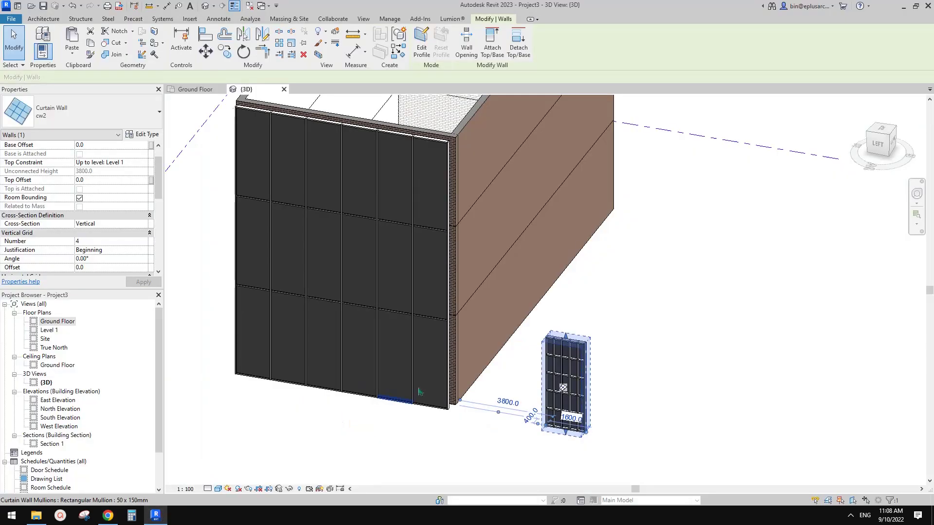
- Set the cw2 wall's horizontal grid number to 6
{"action": "scroll", "coordinate": [75, 239], "scroll_direction": "down", "scroll_amount": 2}
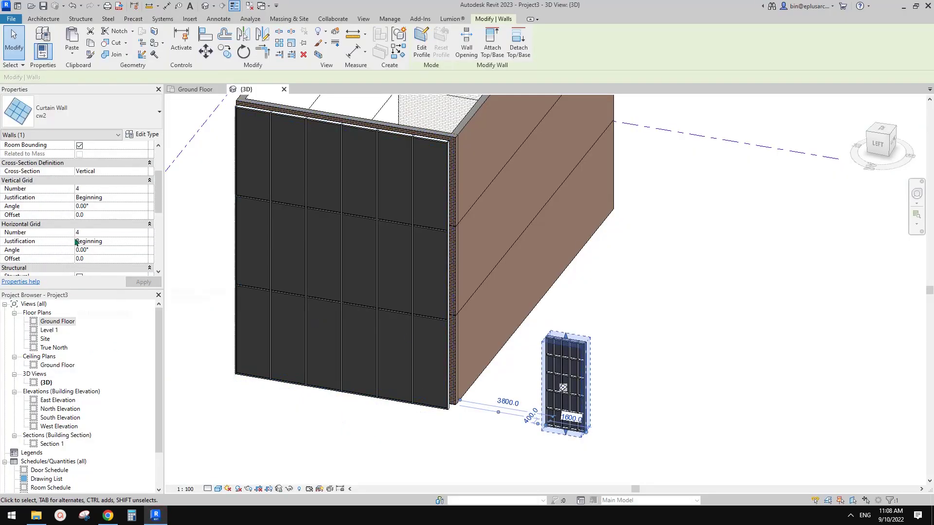
{"action": "scroll", "coordinate": [95, 217], "scroll_direction": "down", "scroll_amount": 1}
{"action": "left_click", "coordinate": [98, 207]}
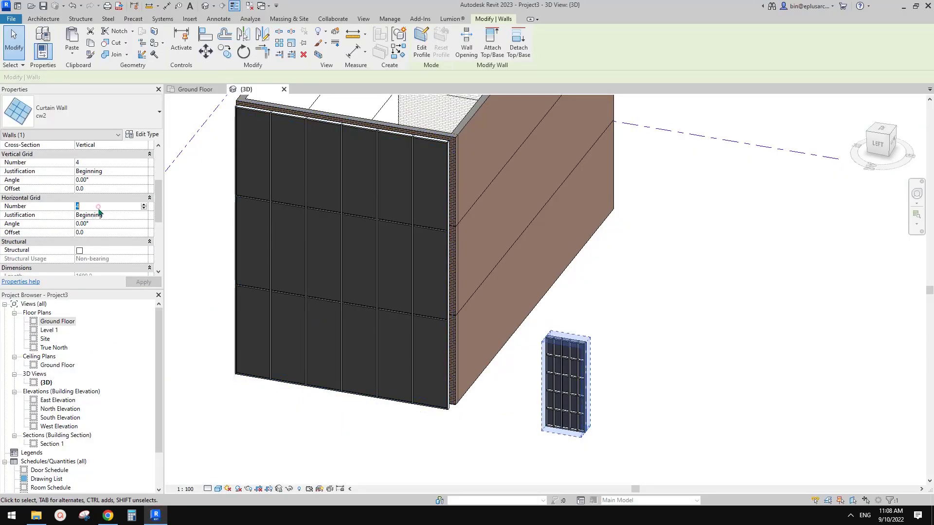
{"action": "scroll", "coordinate": [580, 382], "scroll_direction": "up", "scroll_amount": 2}
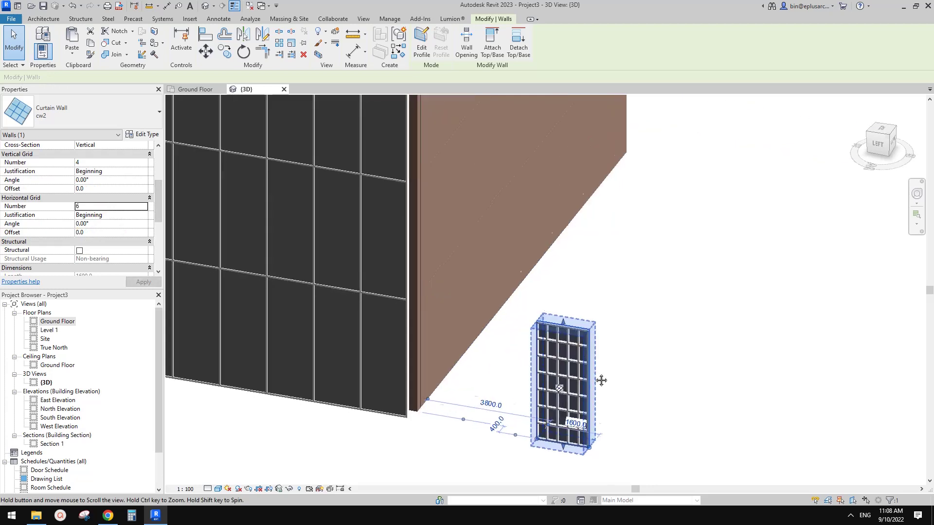
{"action": "middle_click_drag", "start_coordinate": [594, 383], "coordinate": [594, 350]}
{"action": "left_click", "coordinate": [594, 350]}
{"action": "scroll", "coordinate": [588, 351], "scroll_direction": "up", "scroll_amount": 2}
{"action": "left_click", "coordinate": [588, 292]}
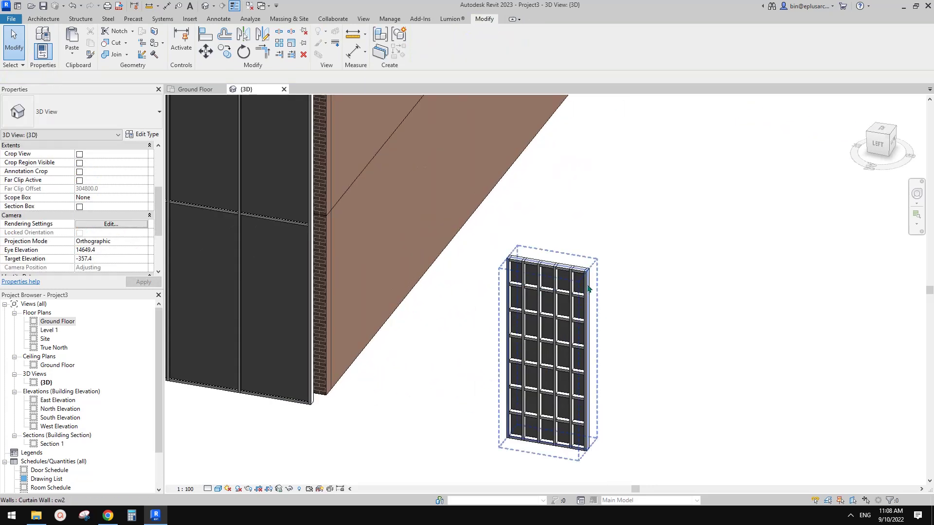
- Switch to Google Docs to check the façade photo's panel divisions, and return to the cw2 wall in Revit
{"action": "scroll", "coordinate": [578, 336], "scroll_direction": "down", "scroll_amount": 3}
{"action": "middle_click_drag", "start_coordinate": [564, 349], "coordinate": [564, 371], "text": "shift"}
{"action": "left_click", "coordinate": [108, 515]}
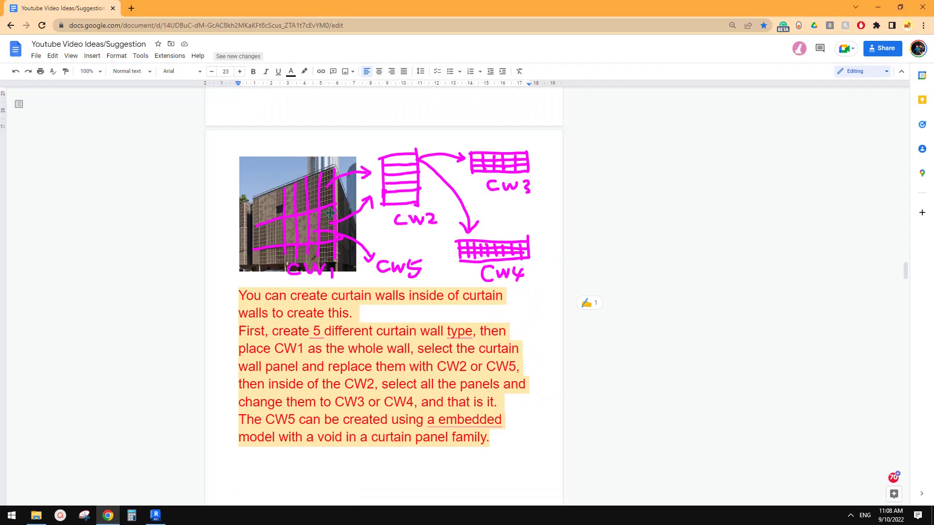
{"action": "left_click", "coordinate": [156, 515]}
{"action": "scroll", "coordinate": [571, 353], "scroll_direction": "up", "scroll_amount": 2}
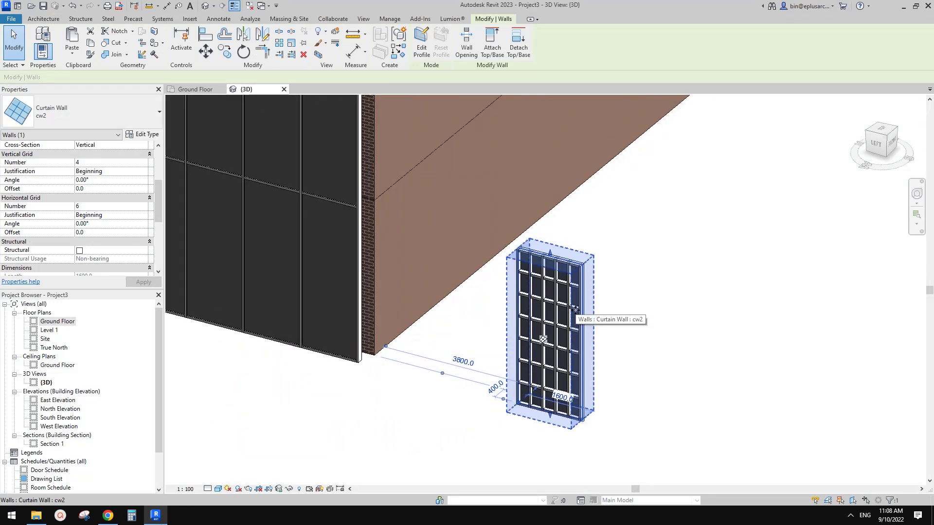
{"action": "scroll", "coordinate": [583, 289], "scroll_direction": "up", "scroll_amount": 2}
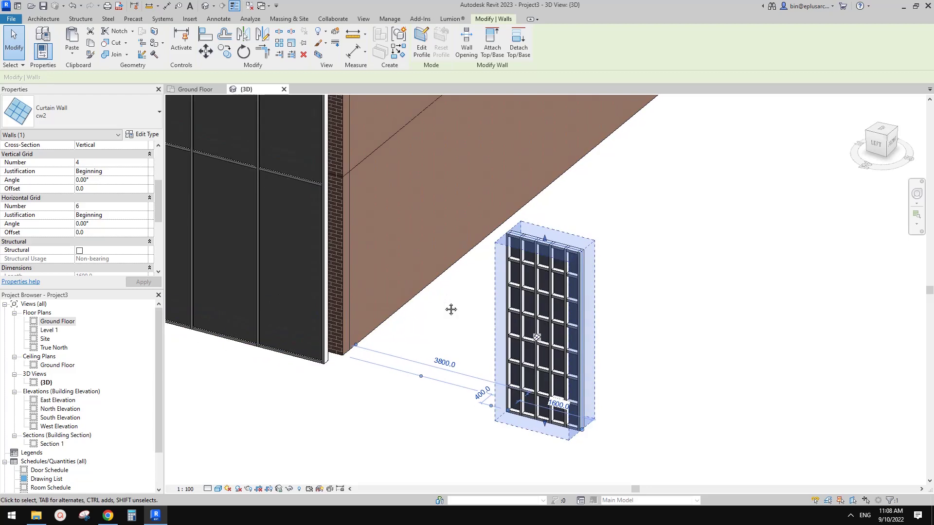
- Set the cw2 type's vertical mullions to None for the interior and both borders
{"action": "left_click", "coordinate": [141, 134]}
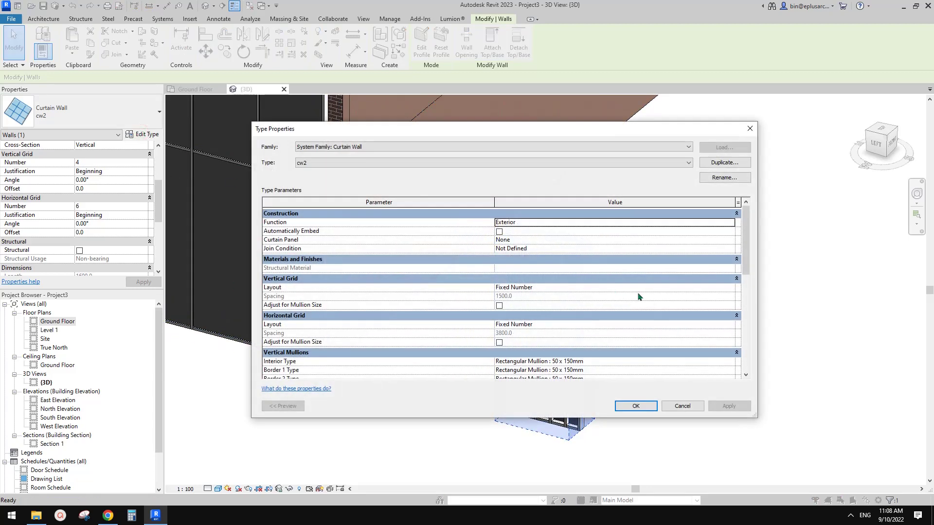
{"action": "scroll", "coordinate": [638, 297], "scroll_direction": "down", "scroll_amount": 3}
{"action": "left_click", "coordinate": [730, 295]}
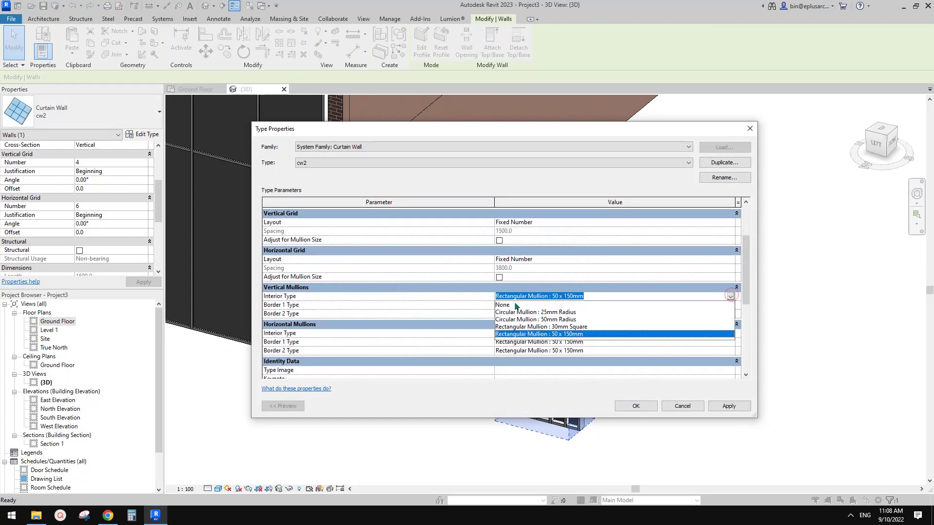
{"action": "left_click", "coordinate": [533, 305]}
{"action": "left_click", "coordinate": [511, 305]}
{"action": "left_click", "coordinate": [730, 305]}
{"action": "left_click", "coordinate": [503, 314]}
{"action": "left_click", "coordinate": [530, 313]}
{"action": "left_click", "coordinate": [730, 313]}
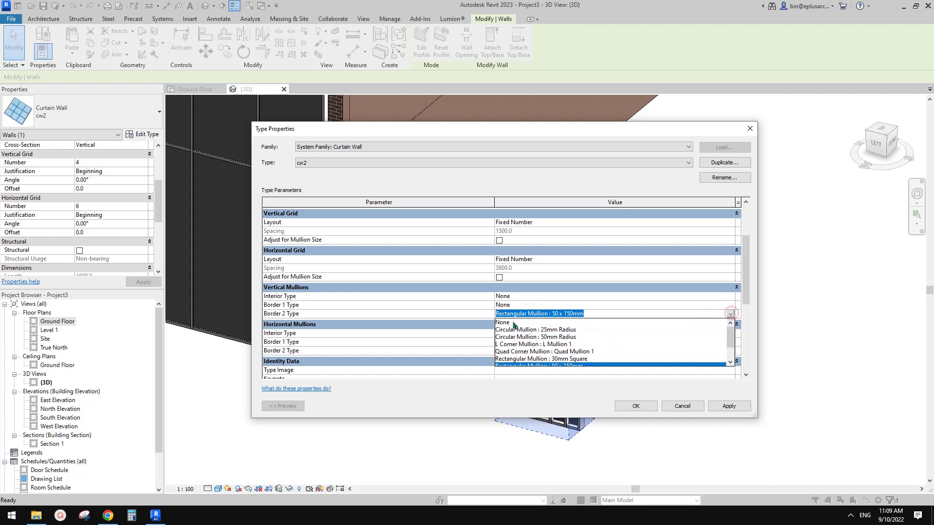
{"action": "left_click", "coordinate": [512, 322]}
- Set all three of the cw2 type's horizontal mullion types to None, and apply the changes with the existing mullions deleted
{"action": "left_click", "coordinate": [570, 305]}
{"action": "key", "text": "ctrl+c"}
{"action": "left_click", "coordinate": [599, 333]}
{"action": "key", "text": "ctrl+v"}
{"action": "left_click", "coordinate": [600, 301]}
{"action": "left_click", "coordinate": [598, 344]}
{"action": "key", "text": "ctrl+v"}
{"action": "left_click", "coordinate": [593, 285]}
{"action": "left_click", "coordinate": [603, 350]}
{"action": "key", "text": "ctrl+v"}
{"action": "left_click", "coordinate": [607, 296]}
{"action": "left_click", "coordinate": [735, 404]}
{"action": "left_click", "coordinate": [732, 406]}
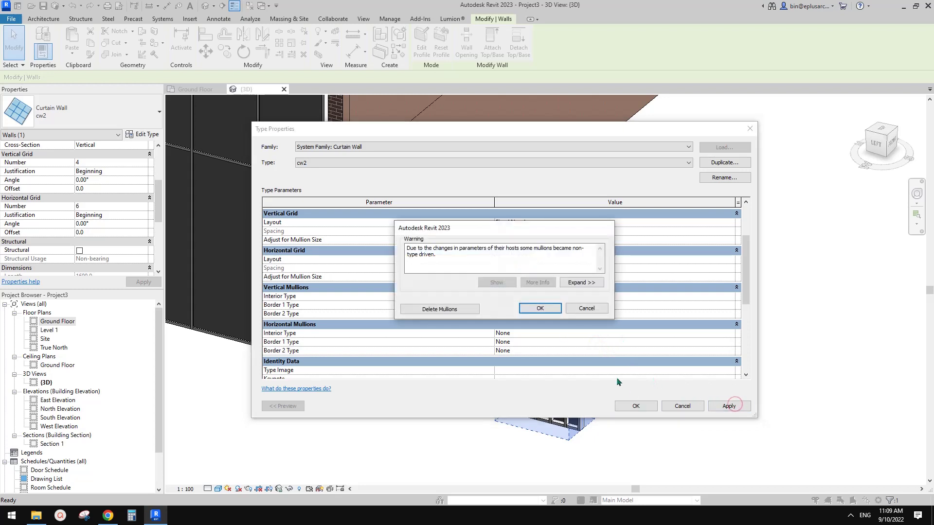
{"action": "left_click", "coordinate": [441, 309]}
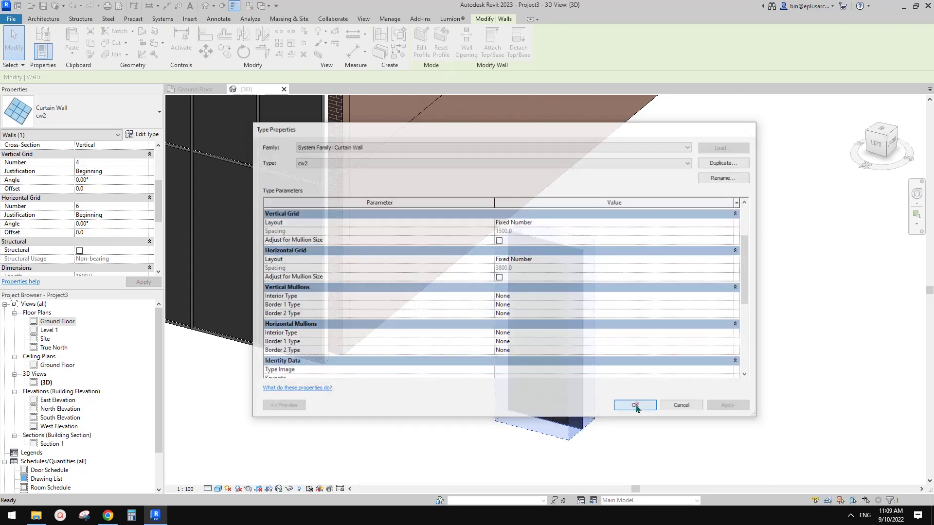
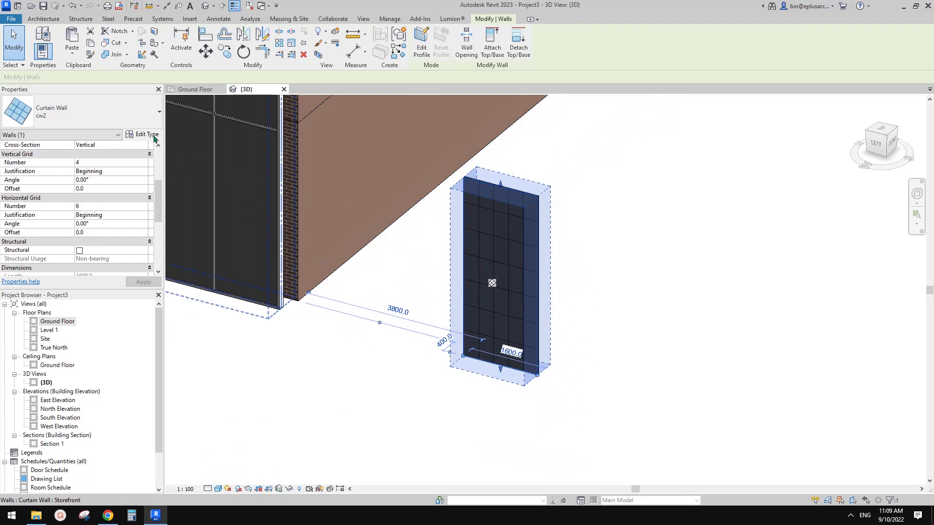
- Set the cw2 type's vertical grid layout to None, deleting the existing vertical gridlines
{"action": "left_click", "coordinate": [147, 134]}
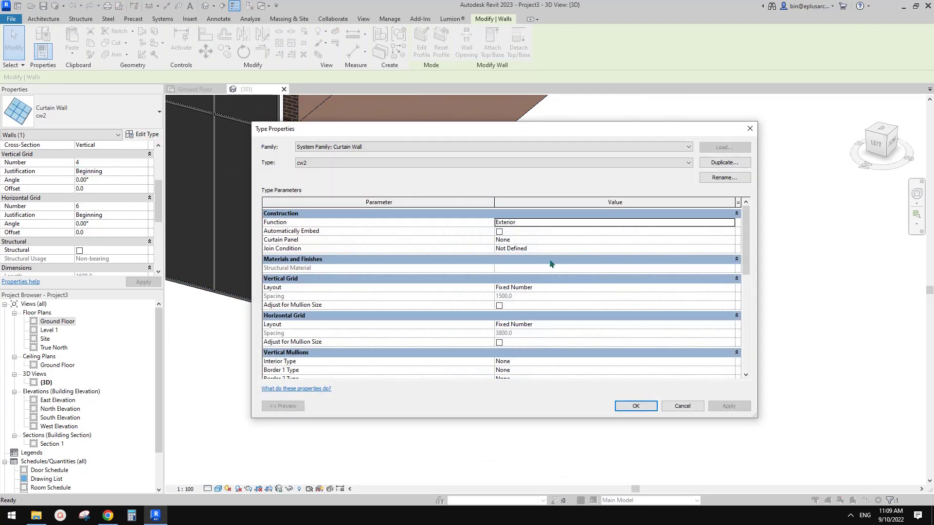
{"action": "left_click", "coordinate": [572, 288]}
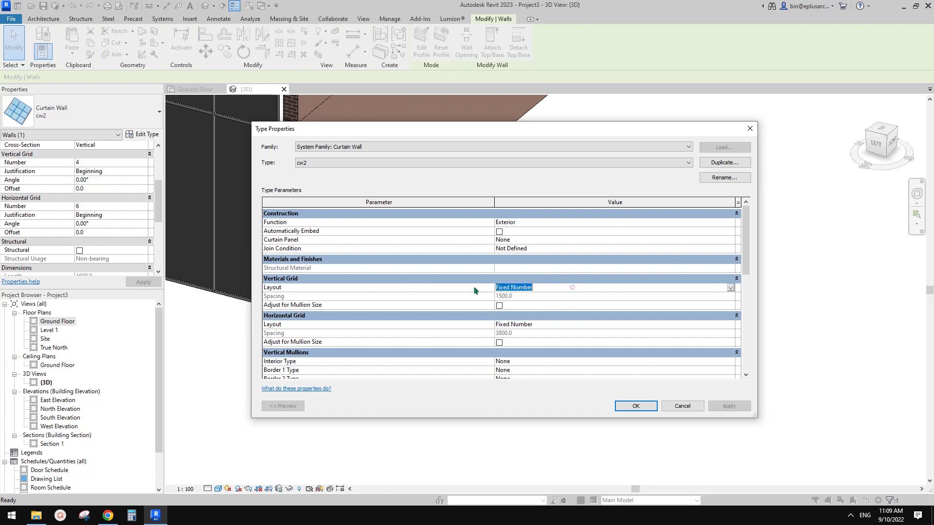
{"action": "left_click", "coordinate": [730, 288]}
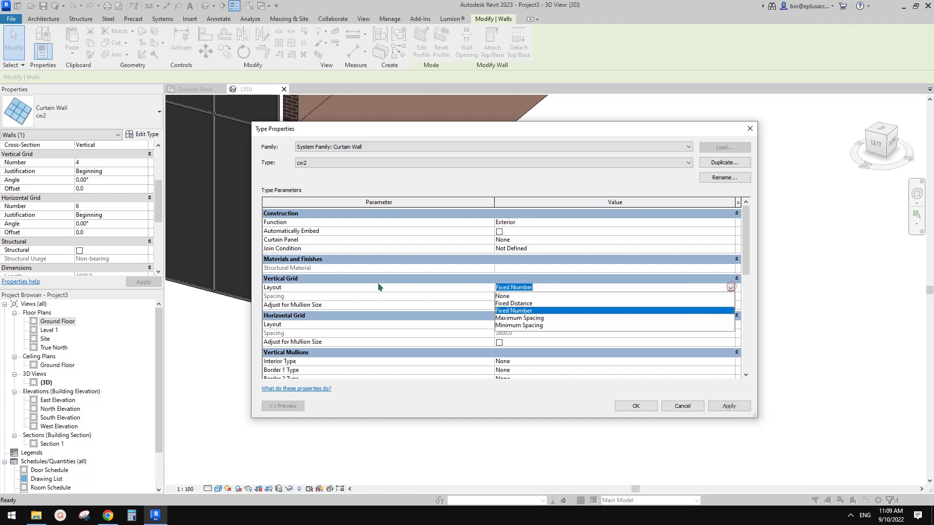
{"action": "left_click", "coordinate": [503, 296]}
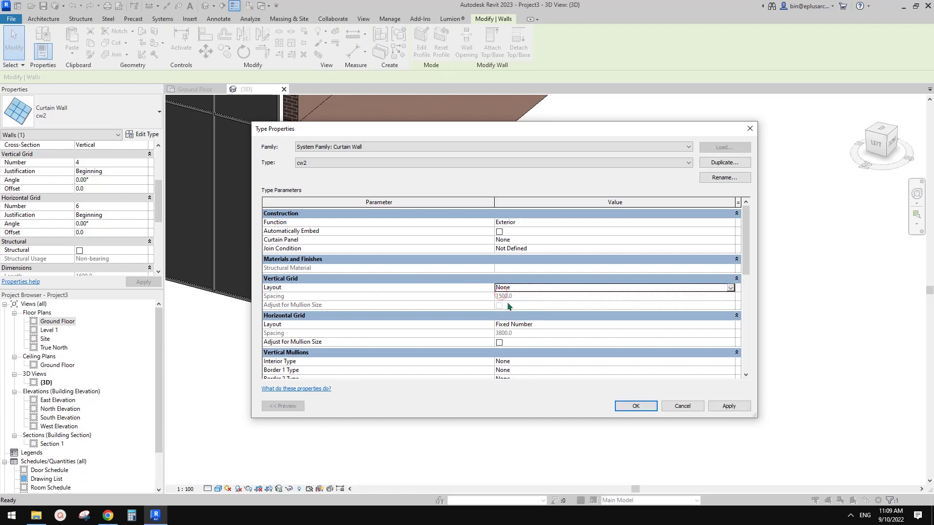
{"action": "left_click", "coordinate": [729, 406]}
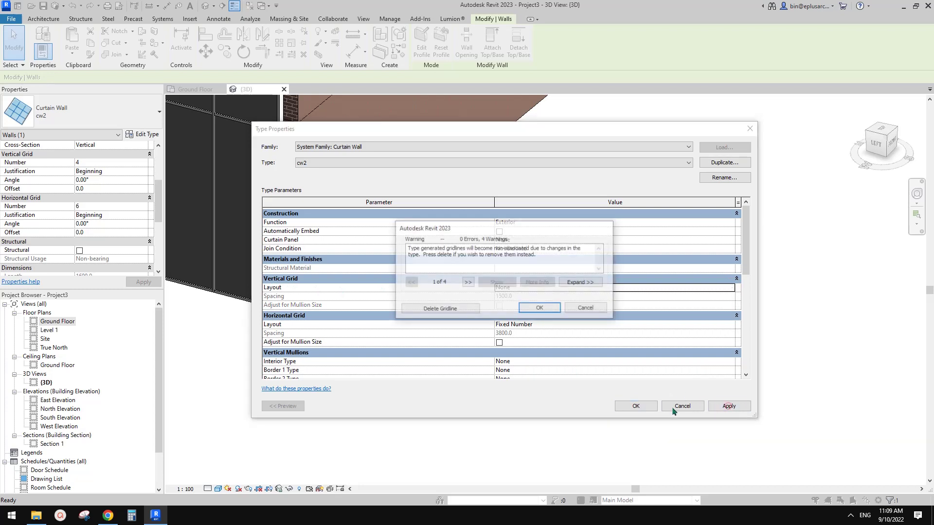
{"action": "left_click", "coordinate": [436, 309]}
{"action": "left_click", "coordinate": [636, 406]}
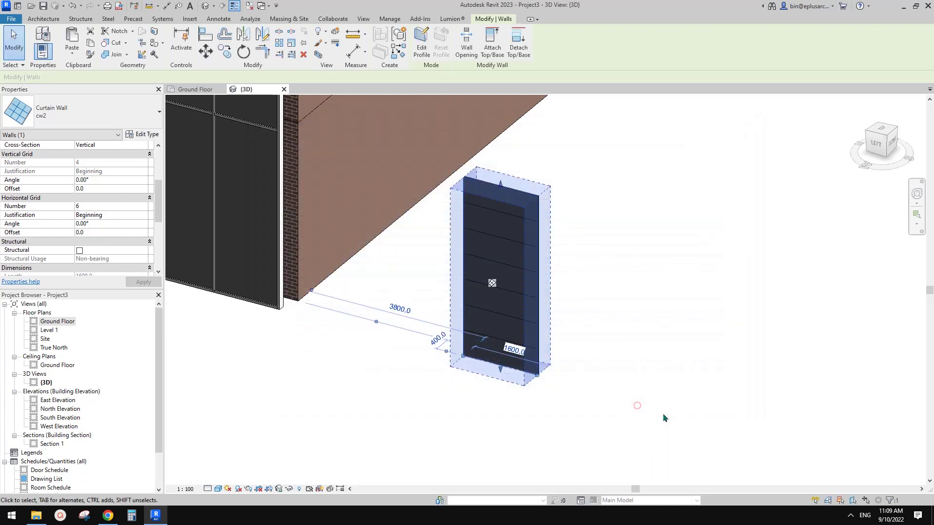
- Copy the cw2 wall about 3500 mm along its own direction, away from the brick wall
{"action": "middle_click_drag", "start_coordinate": [699, 350], "coordinate": [683, 373], "text": "shift"}
{"action": "middle_click_drag", "start_coordinate": [684, 373], "coordinate": [607, 373]}
{"action": "scroll", "coordinate": [578, 355], "scroll_direction": "up", "scroll_amount": 1}
{"action": "left_click", "coordinate": [536, 346]}
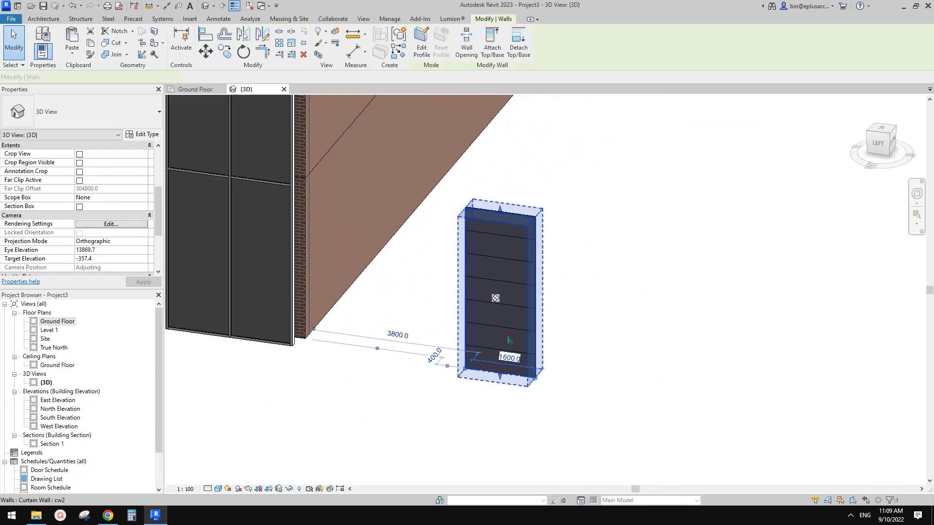
{"action": "scroll", "coordinate": [546, 346], "scroll_direction": "down", "scroll_amount": 2}
{"action": "middle_click_drag", "start_coordinate": [546, 345], "coordinate": [504, 356]}
{"action": "scroll", "coordinate": [504, 356], "scroll_direction": "up", "scroll_amount": 1}
{"action": "key", "text": "c"}
{"action": "key", "text": "o"}
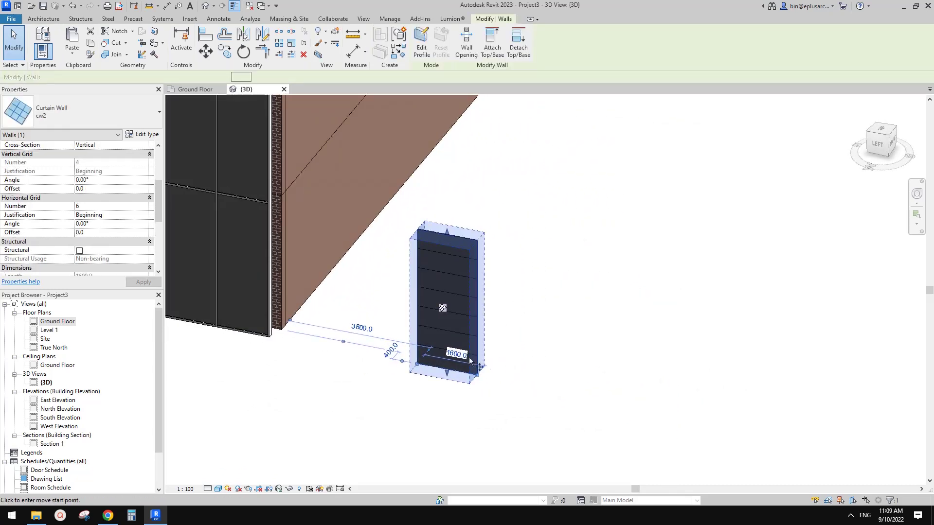
{"action": "left_click", "coordinate": [466, 356]}
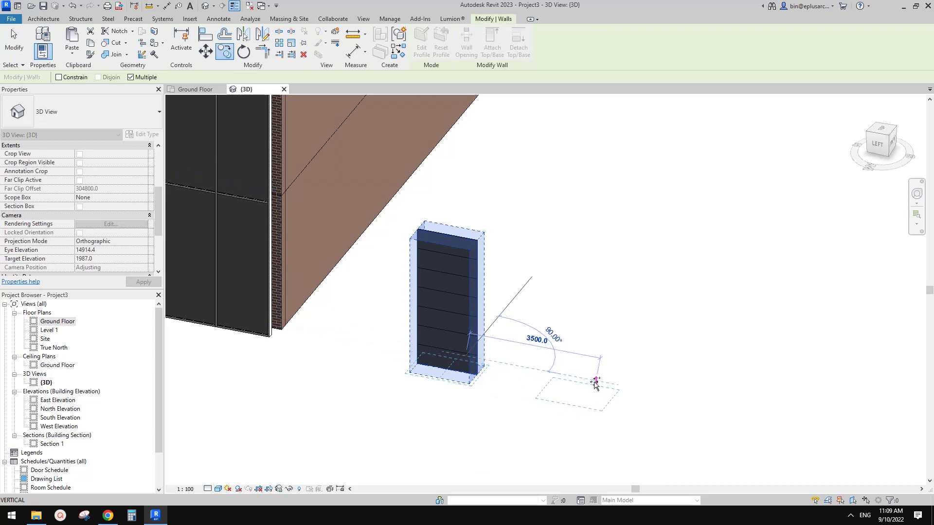
{"action": "left_click", "coordinate": [595, 382]}
{"action": "key", "text": "Escape"}
{"action": "key", "text": "Escape"}
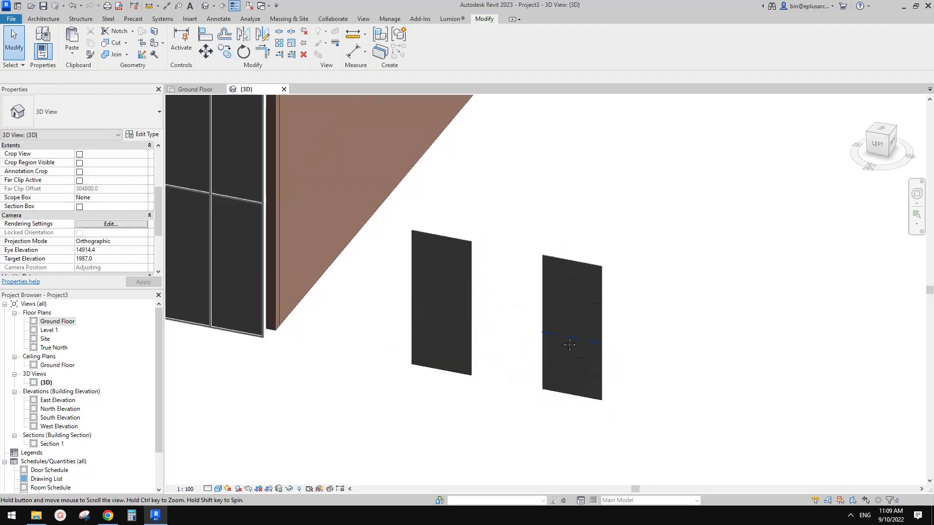
- Duplicate the copied wall's cw2 type under the name "cw no."
{"action": "left_click", "coordinate": [572, 353]}
{"action": "left_click", "coordinate": [146, 136]}
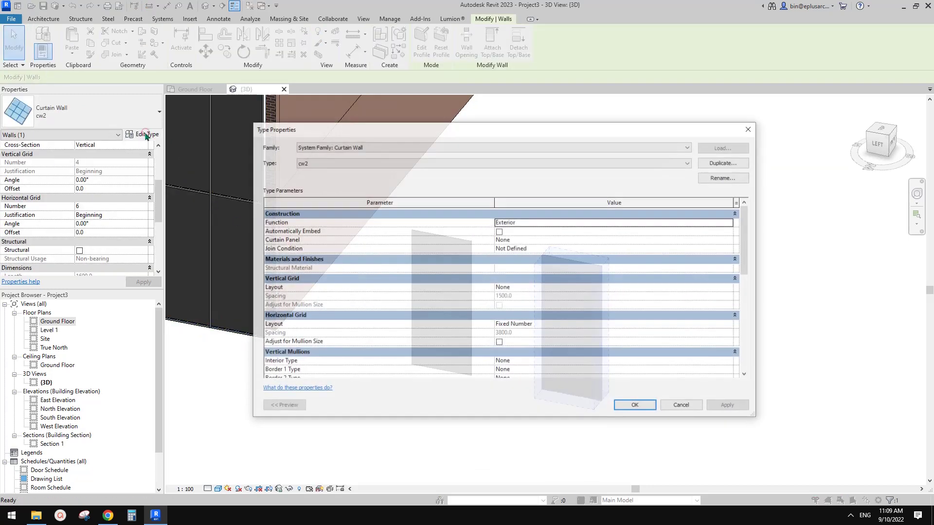
{"action": "left_click_drag", "start_coordinate": [498, 129], "coordinate": [464, 136]}
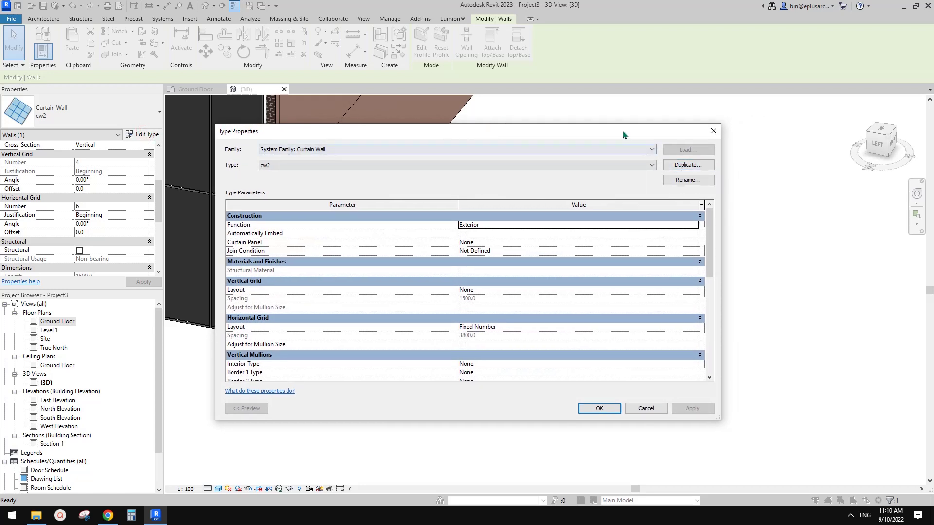
{"action": "left_click_drag", "start_coordinate": [622, 130], "coordinate": [627, 138]}
{"action": "left_click", "coordinate": [690, 173]}
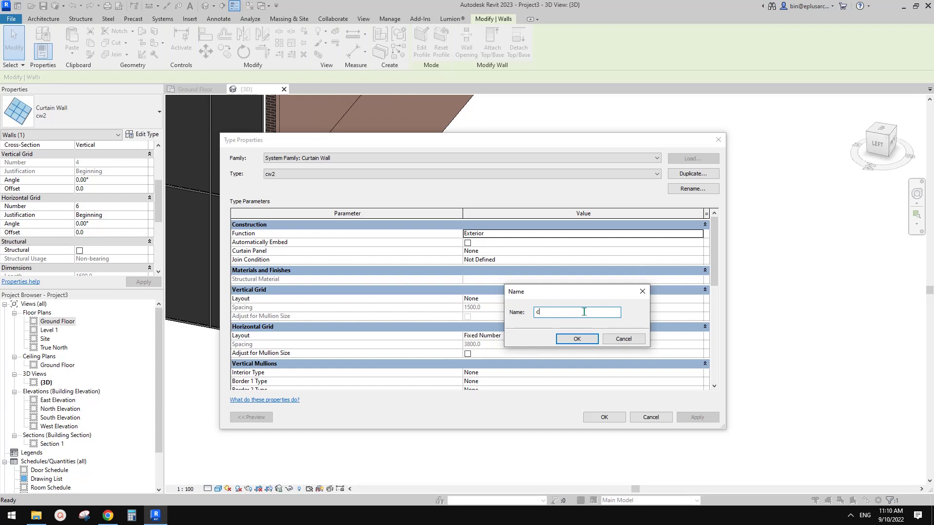
{"action": "type", "text": "w no."}
{"action": "left_click", "coordinate": [586, 337]}
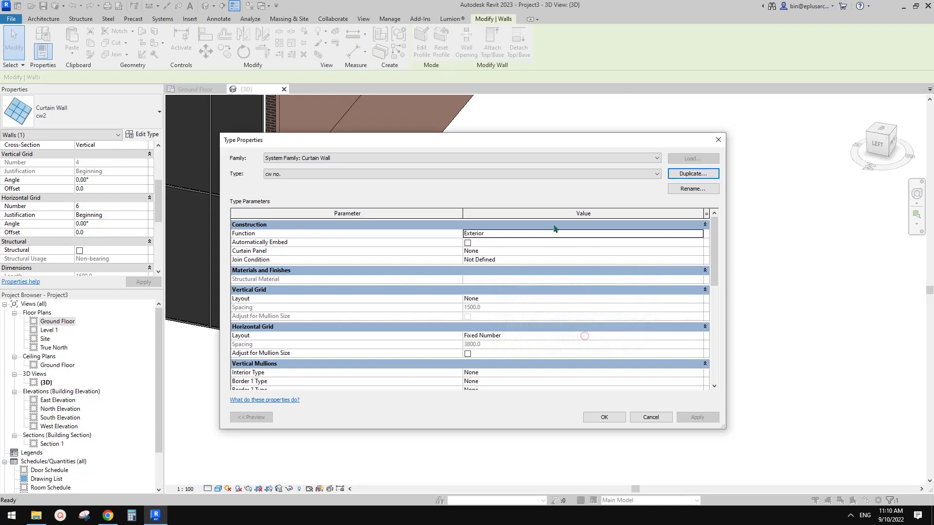
- Switch to Google Docs to check the sketch of the nested curtain wall types, and return to Revit
{"action": "scroll", "coordinate": [557, 320], "scroll_direction": "down", "scroll_amount": 1}
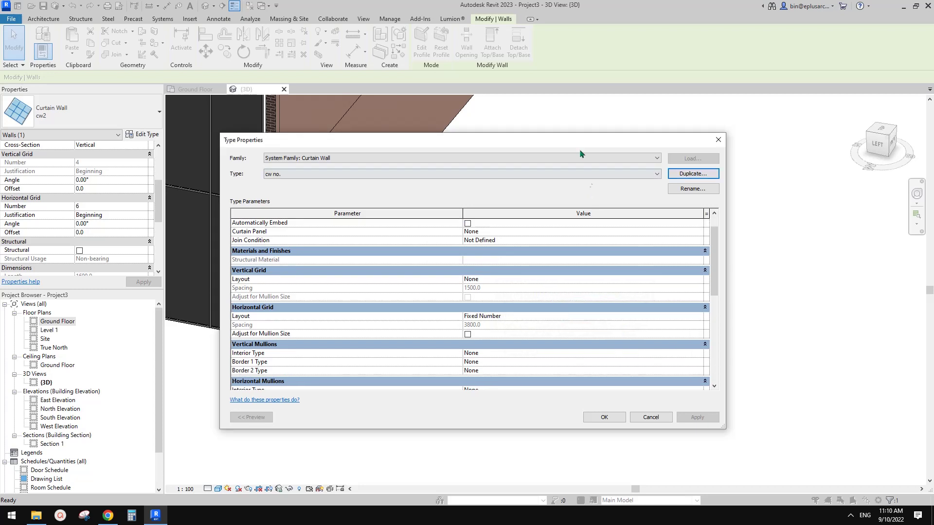
{"action": "left_click_drag", "start_coordinate": [585, 140], "coordinate": [696, 157]}
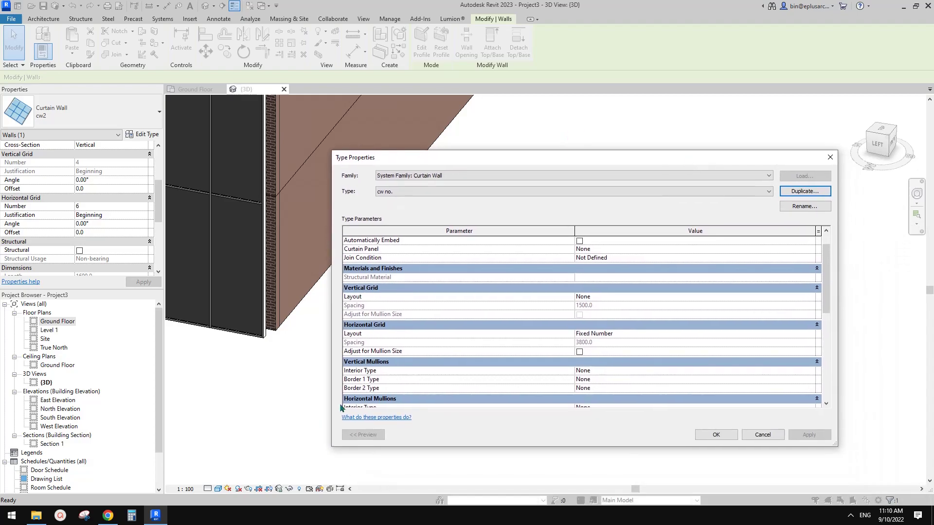
{"action": "left_click", "coordinate": [108, 515]}
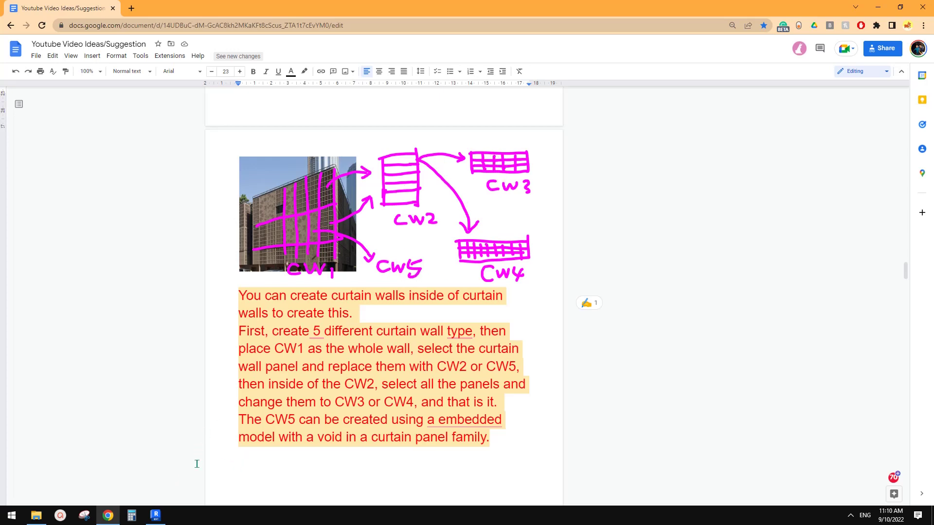
{"action": "left_click", "coordinate": [156, 515]}
- Set the cw no. type's vertical grid layout to Fixed Number, keeping its mullions at None, and confirm the type changes
{"action": "left_click", "coordinate": [631, 296]}
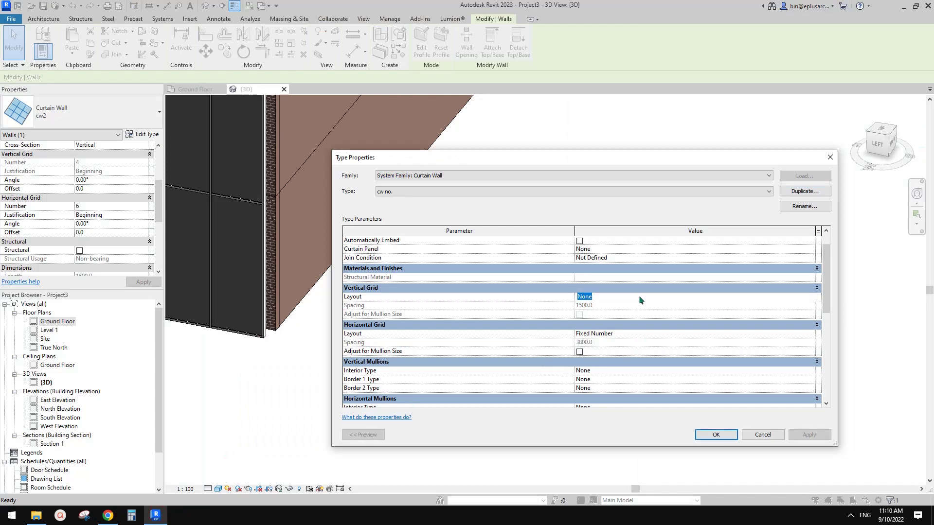
{"action": "left_click", "coordinate": [810, 292]}
{"action": "left_click", "coordinate": [683, 288]}
{"action": "left_click", "coordinate": [810, 297]}
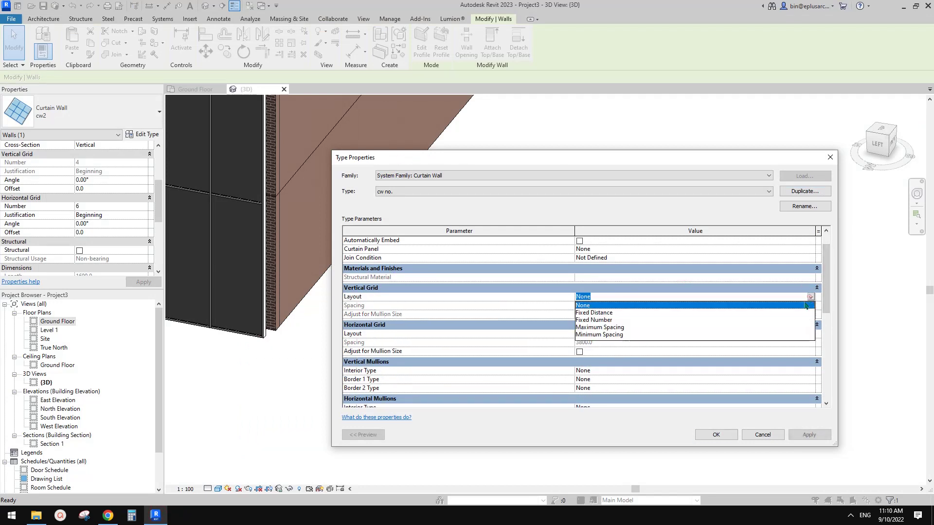
{"action": "left_click", "coordinate": [596, 320]}
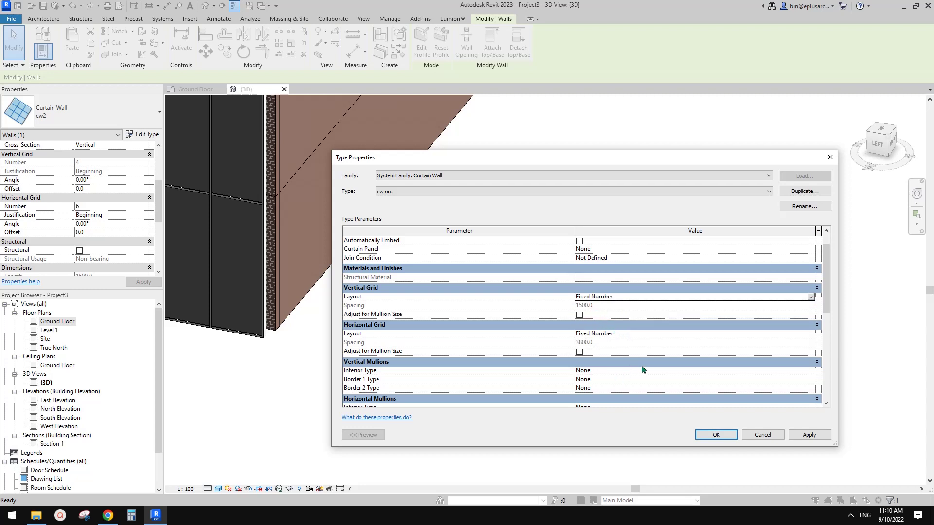
{"action": "scroll", "coordinate": [615, 379], "scroll_direction": "down", "scroll_amount": 3}
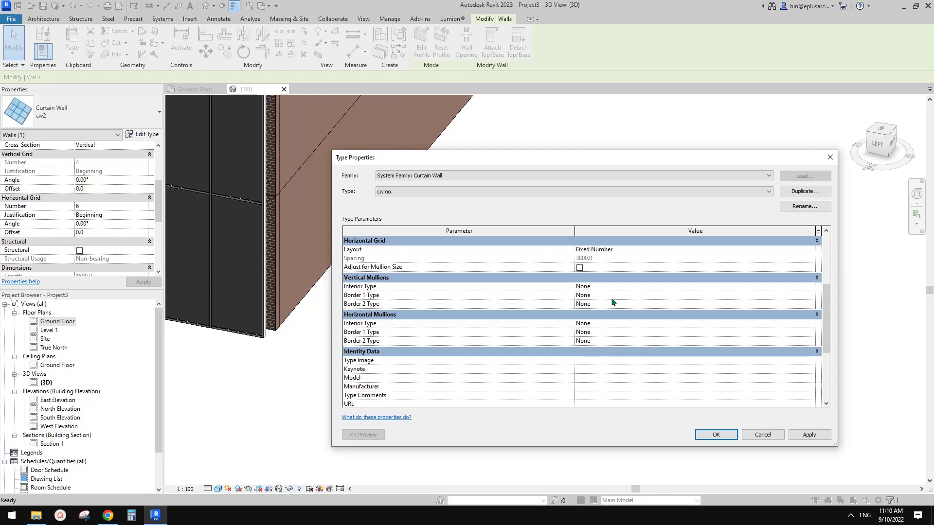
{"action": "left_click", "coordinate": [717, 434]}
{"action": "scroll", "coordinate": [570, 315], "scroll_direction": "up", "scroll_amount": 2}
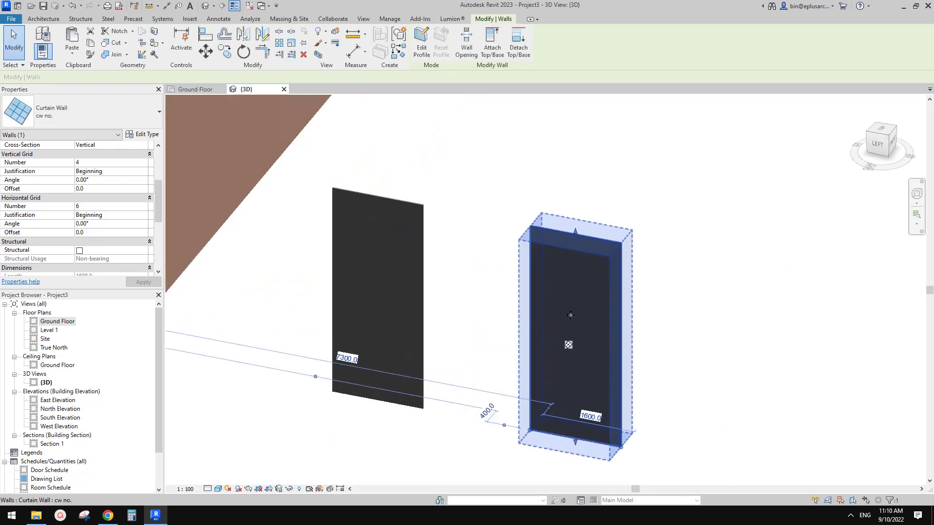
{"action": "mouse_move", "coordinate": [571, 315]}
{"action": "middle_mouse_down", "text": "shift"}
{"action": "mouse_move", "coordinate": [563, 335]}
{"action": "mouse_move", "coordinate": [581, 315]}
{"action": "middle_mouse_up", "text": "shift"}
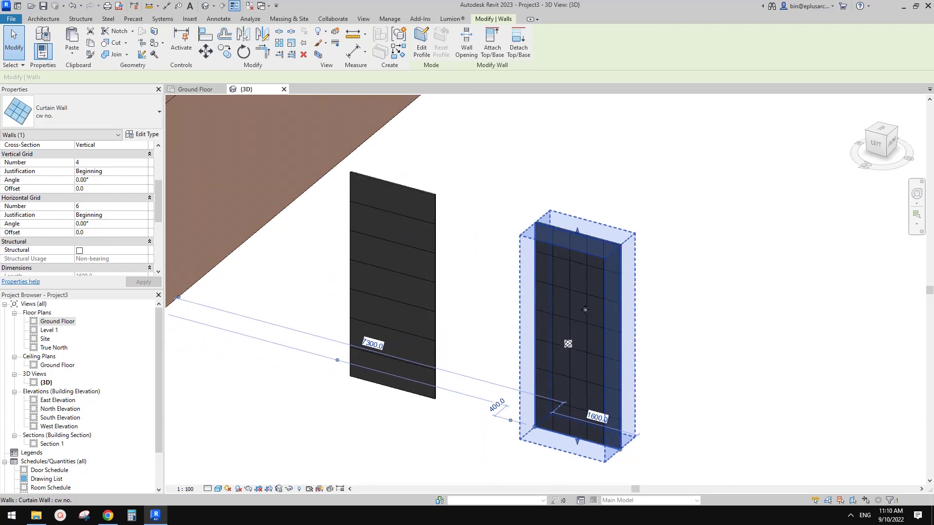
{"action": "left_click", "coordinate": [146, 134]}
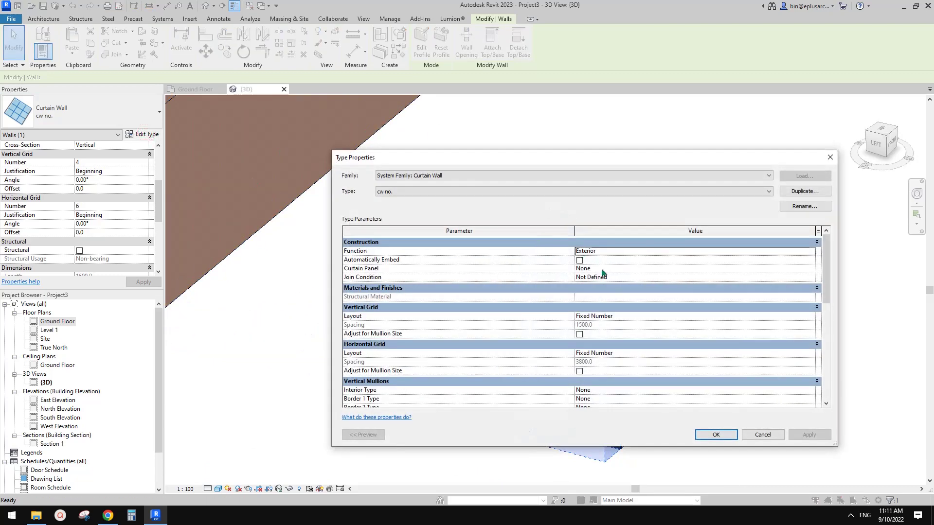
{"action": "key", "text": "Escape"}
{"action": "middle_click_drag", "start_coordinate": [496, 213], "coordinate": [492, 202]}
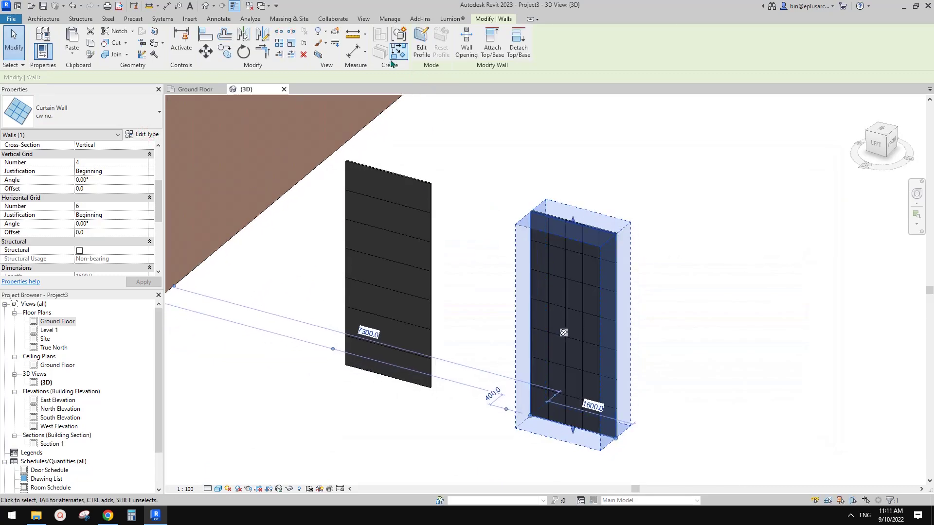
{"action": "key", "text": "Escape"}
- Load the Empty Panel family from the Curtain Wall Panels library folder
{"action": "left_click", "coordinate": [190, 18]}
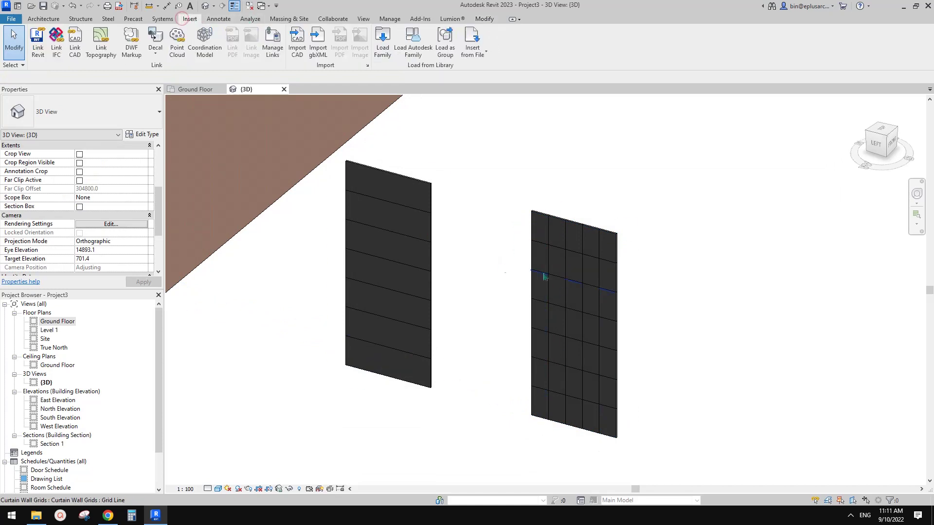
{"action": "left_click", "coordinate": [382, 41]}
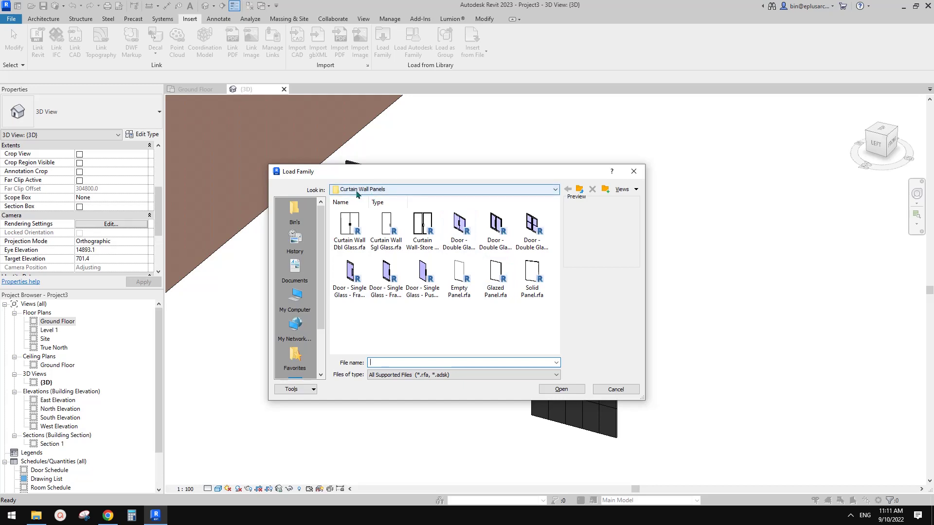
{"action": "left_click", "coordinate": [579, 189]}
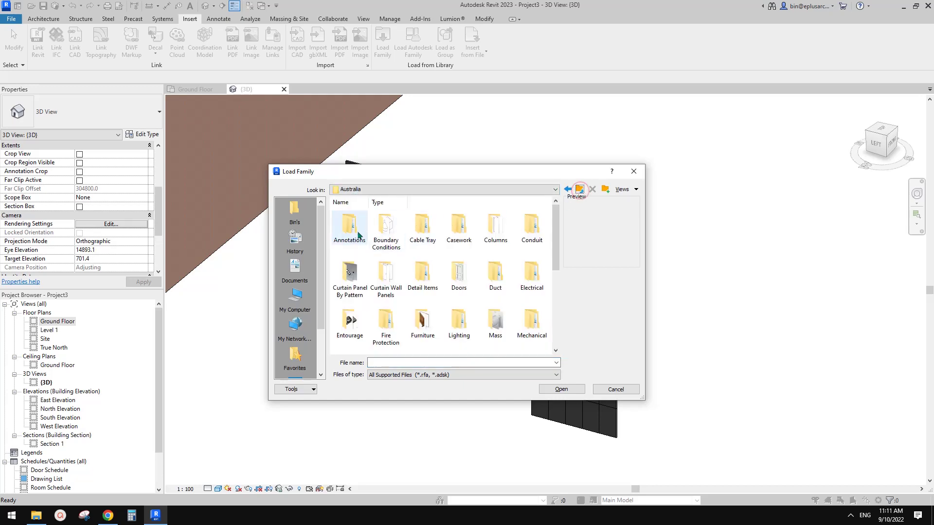
{"action": "double_click", "coordinate": [387, 275]}
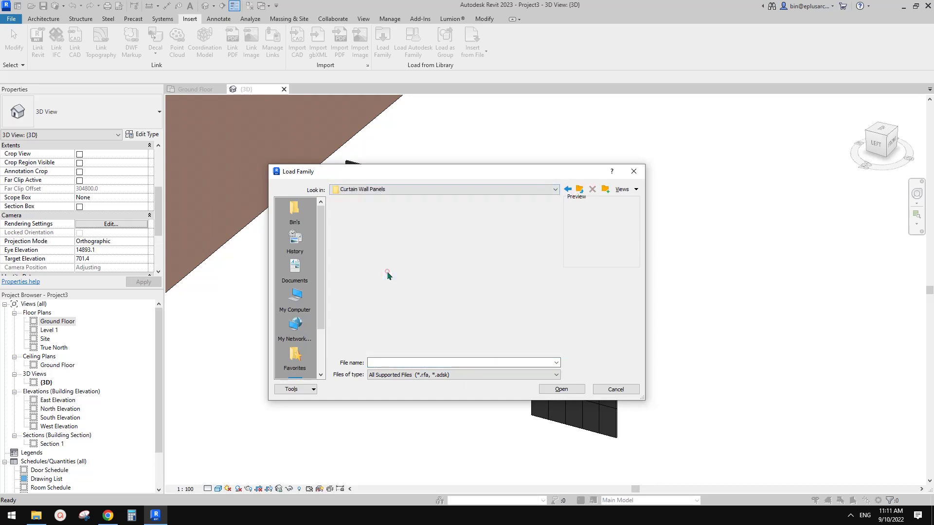
{"action": "double_click", "coordinate": [460, 273]}
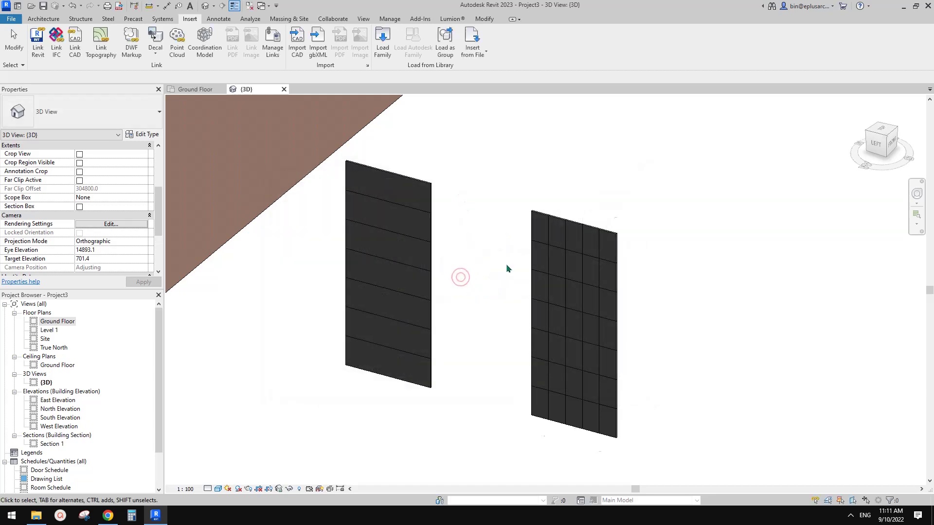
- Set the cw no. type's curtain panel to Empty Panel : Empty Panel, apply it and inspect the copied wall
{"action": "left_click", "coordinate": [560, 272]}
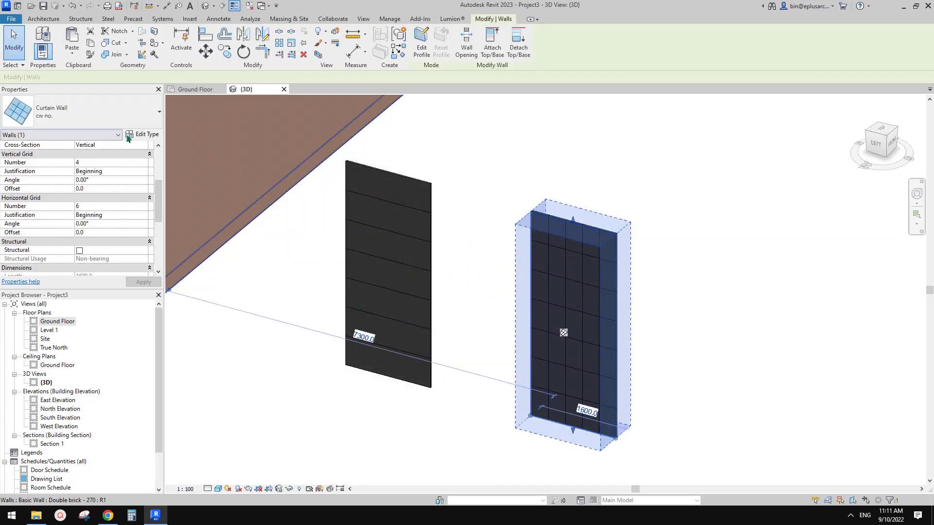
{"action": "left_click", "coordinate": [142, 135]}
{"action": "left_click", "coordinate": [641, 269]}
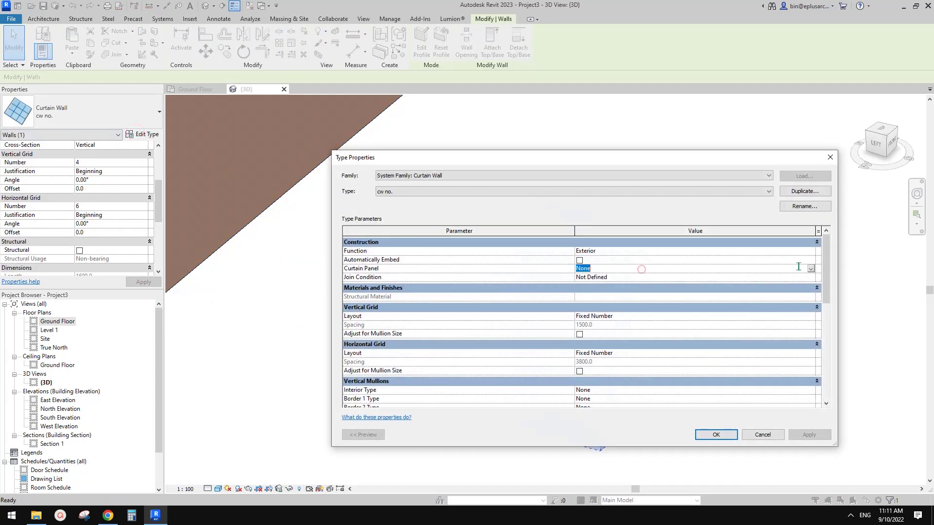
{"action": "left_click", "coordinate": [641, 269]}
{"action": "scroll", "coordinate": [634, 306], "scroll_direction": "down", "scroll_amount": 6}
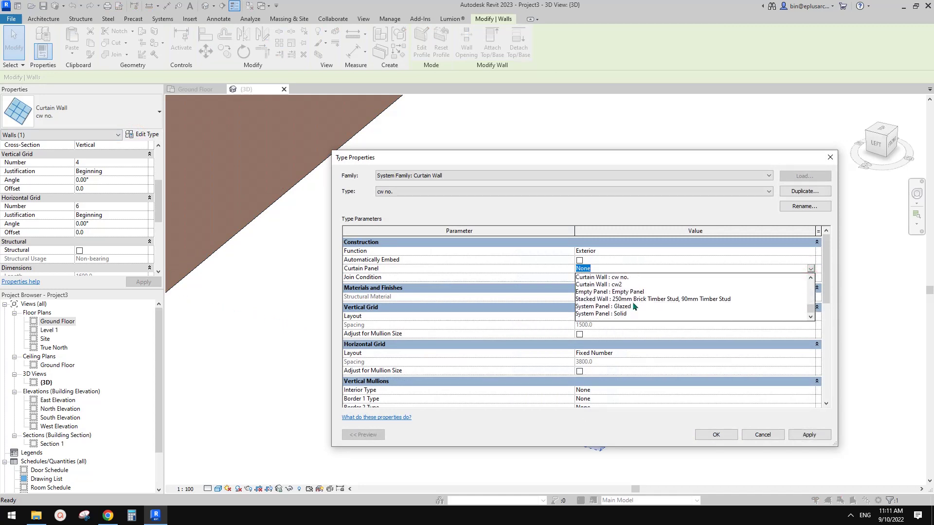
{"action": "left_click", "coordinate": [630, 292]}
{"action": "left_click", "coordinate": [808, 434]}
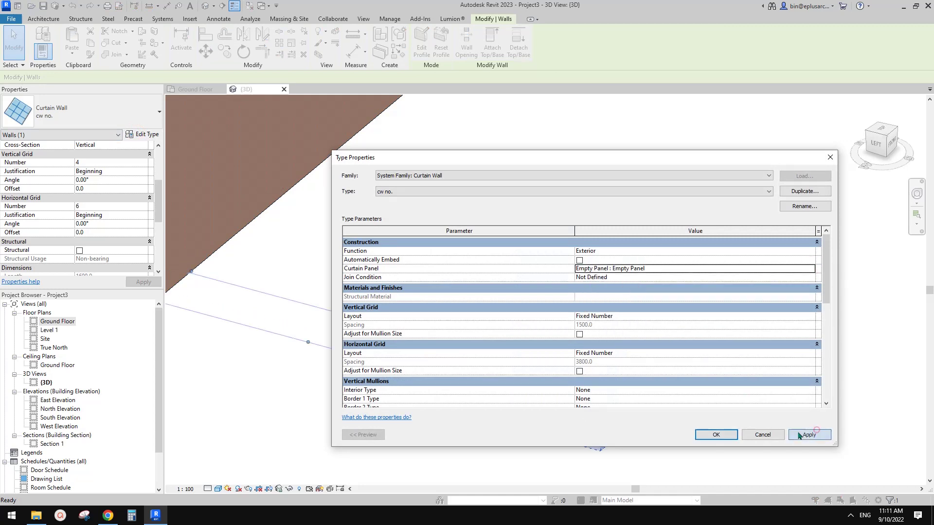
{"action": "left_click", "coordinate": [720, 434]}
{"action": "scroll", "coordinate": [680, 369], "scroll_direction": "down", "scroll_amount": 3}
{"action": "middle_click_drag", "start_coordinate": [680, 369], "coordinate": [626, 290]}
{"action": "key", "text": "Escape"}
{"action": "left_click", "coordinate": [630, 302]}
{"action": "key", "text": "Escape"}
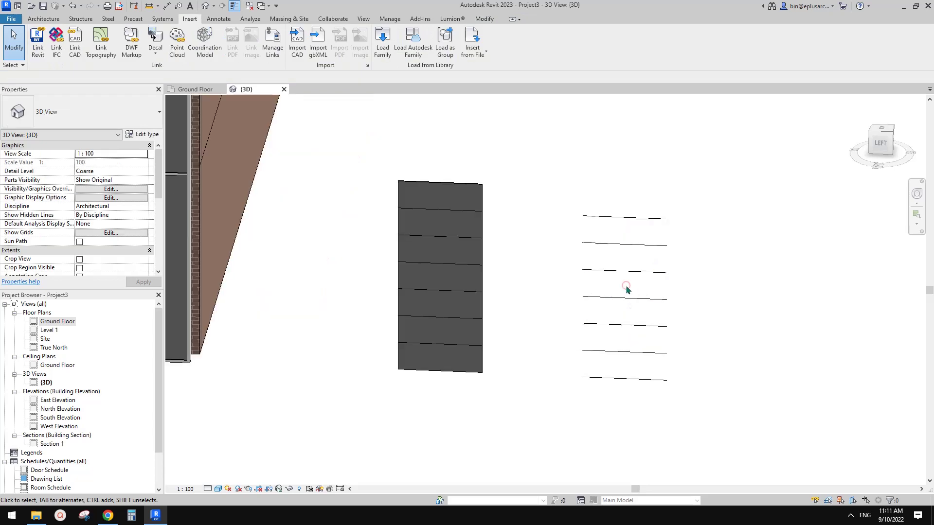
- Select the copied cw no. wall, check the nested curtain wall sketch in Google Docs, and return to Revit
{"action": "middle_click_drag", "start_coordinate": [652, 220], "coordinate": [617, 260], "text": "shift"}
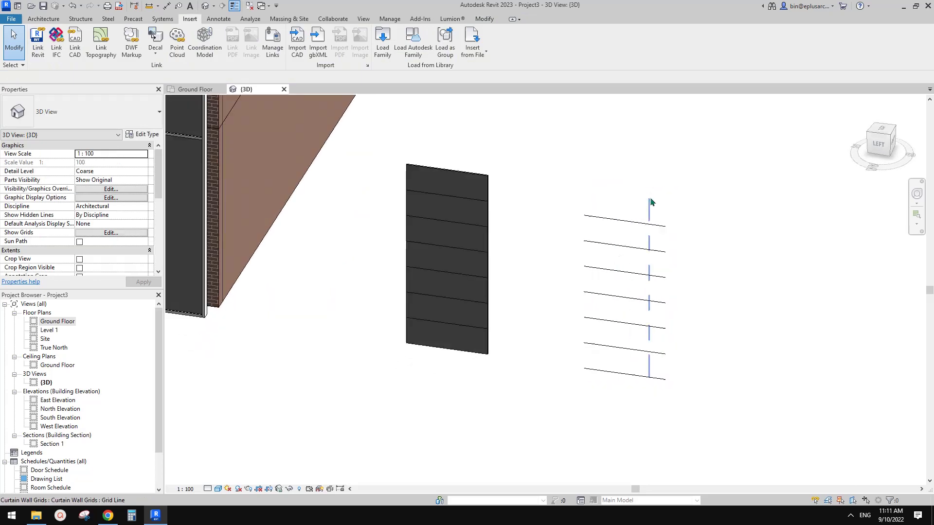
{"action": "left_click", "coordinate": [661, 200]}
{"action": "scroll", "coordinate": [637, 279], "scroll_direction": "down", "scroll_amount": 1}
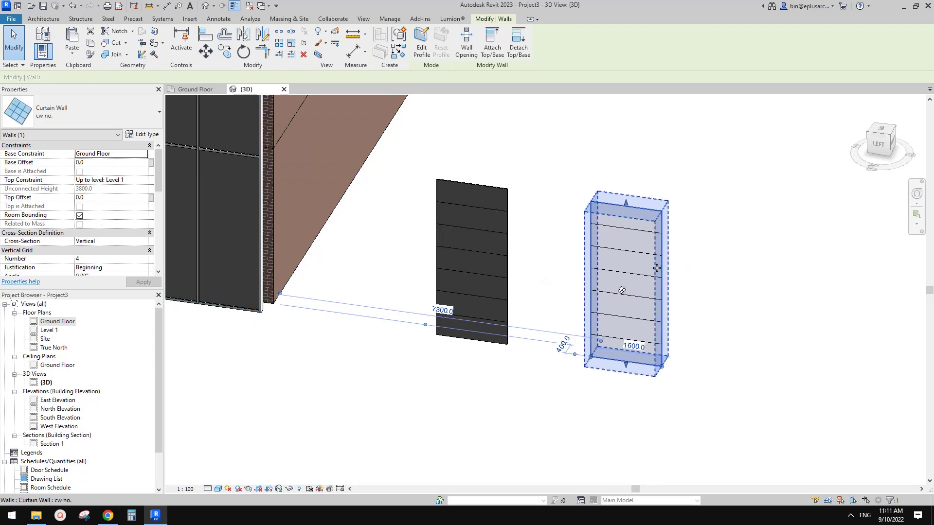
{"action": "middle_click_drag", "start_coordinate": [656, 268], "coordinate": [614, 282], "text": "shift"}
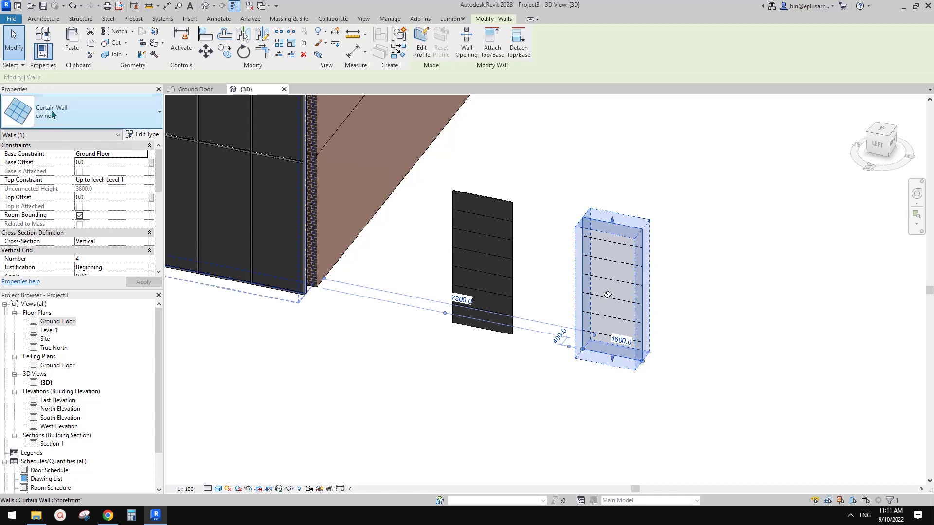
{"action": "left_click", "coordinate": [108, 515]}
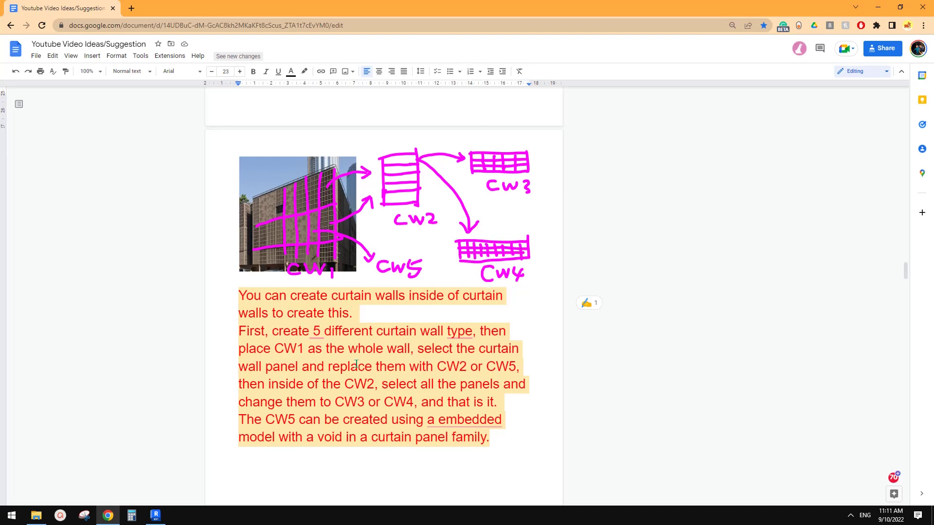
{"action": "left_click", "coordinate": [156, 516]}
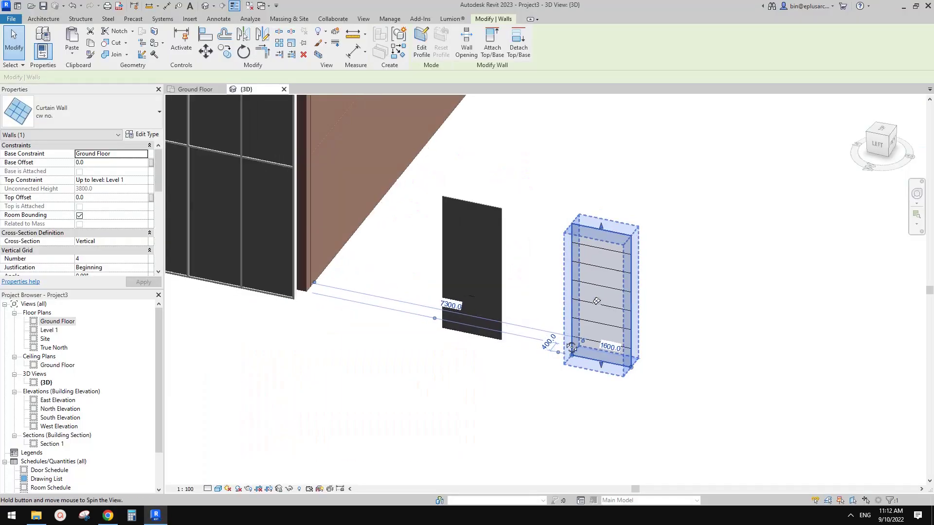
- Rename the selected wall's curtain wall type from cw no. to cw3
{"action": "left_click", "coordinate": [142, 135]}
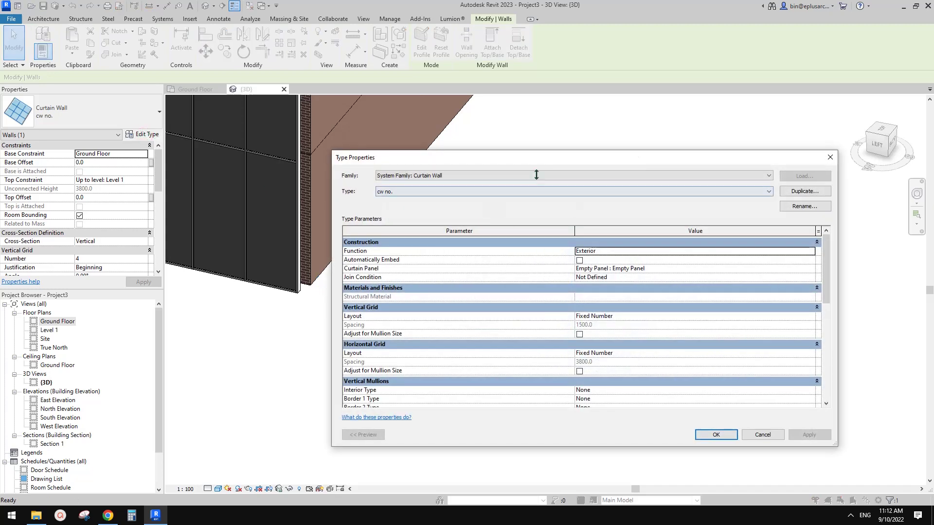
{"action": "left_click", "coordinate": [803, 206]}
{"action": "type", "text": "c"}
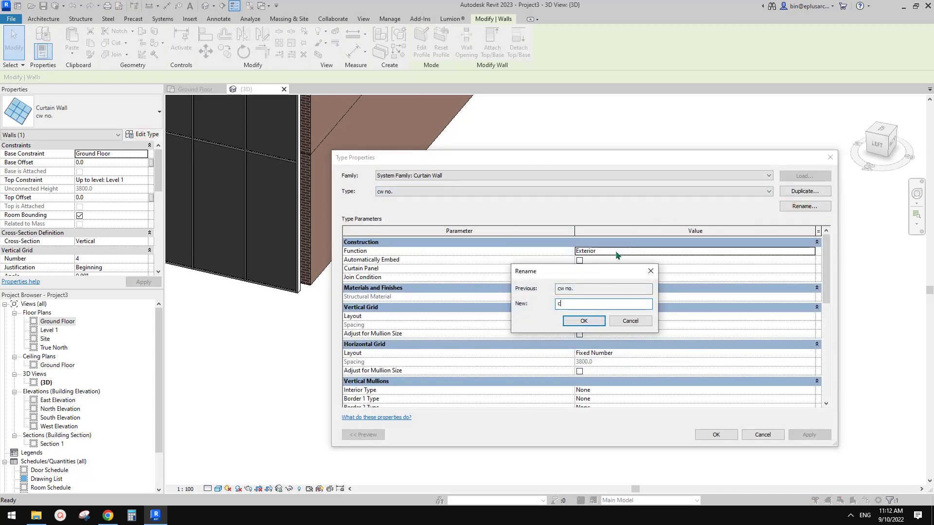
{"action": "type", "text": "w3"}
{"action": "left_click", "coordinate": [584, 321]}
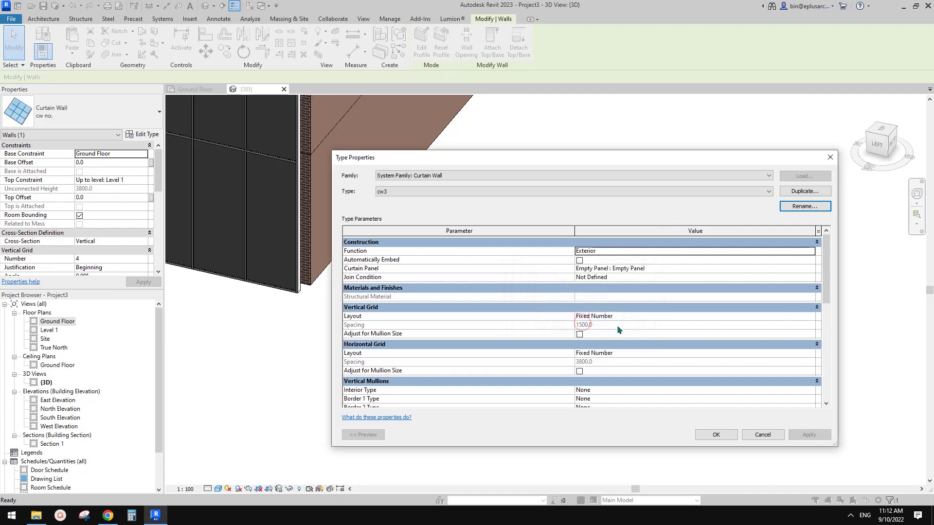
{"action": "left_click", "coordinate": [726, 437]}
- Copy the cw3 wall farther away from the building, placing the copy about 10100 mm from the main façade
{"action": "middle_click_drag", "start_coordinate": [650, 369], "coordinate": [606, 360]}
{"action": "key", "text": "c"}
{"action": "key", "text": "o"}
{"action": "left_click", "coordinate": [590, 360]}
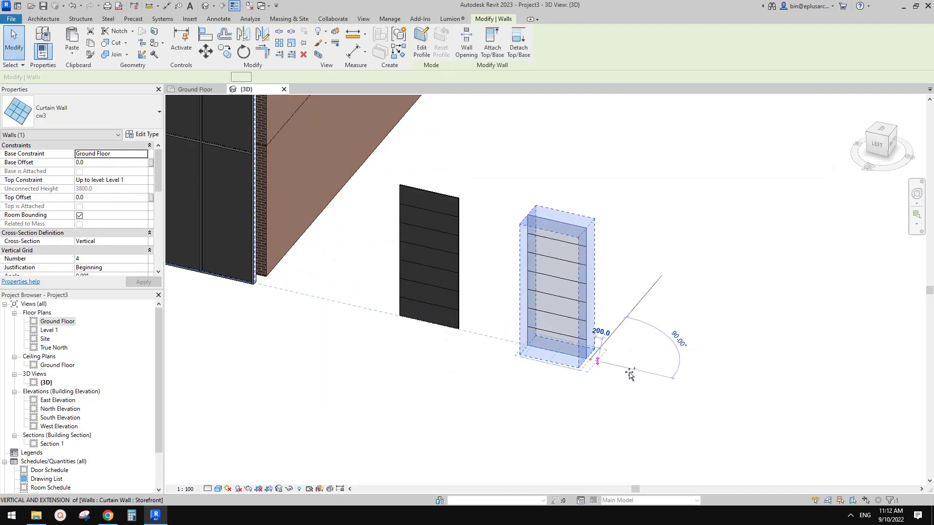
{"action": "left_click", "coordinate": [687, 386]}
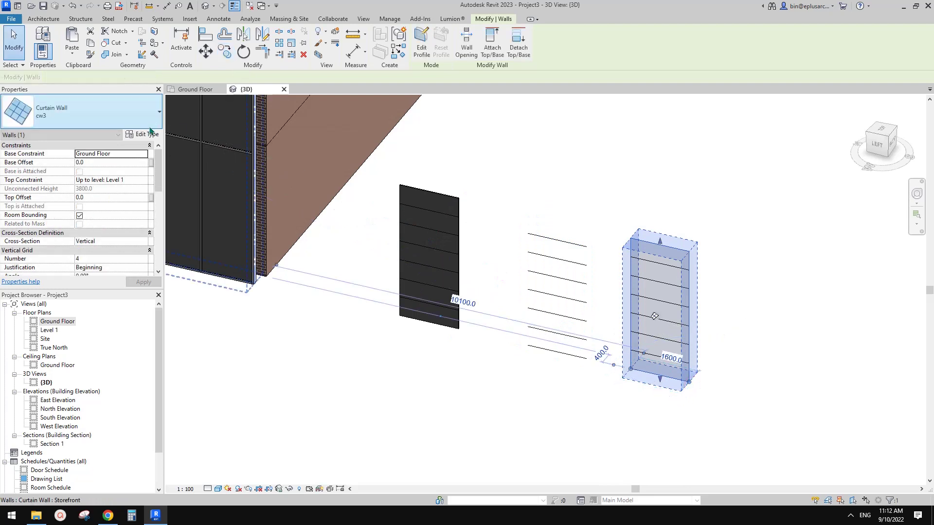
- Duplicate the new copy's curtain wall type as cw4 and apply it to that wall
{"action": "left_click", "coordinate": [143, 133]}
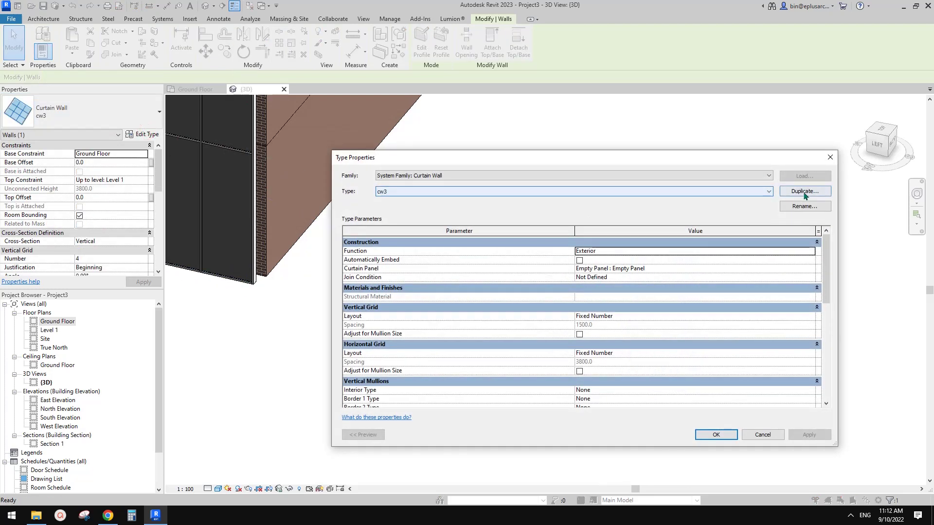
{"action": "left_click", "coordinate": [805, 191]}
{"action": "type", "text": "cw"}
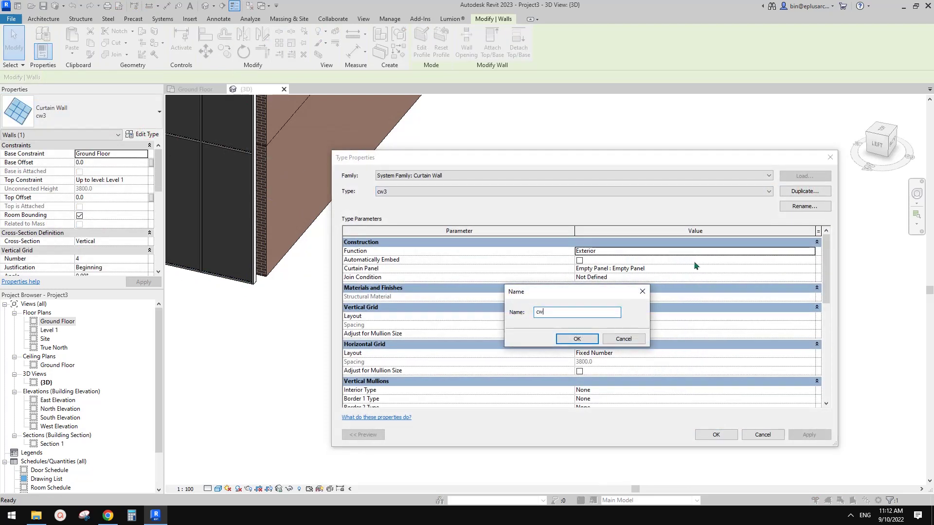
{"action": "type", "text": "4"}
{"action": "left_click", "coordinate": [588, 339]}
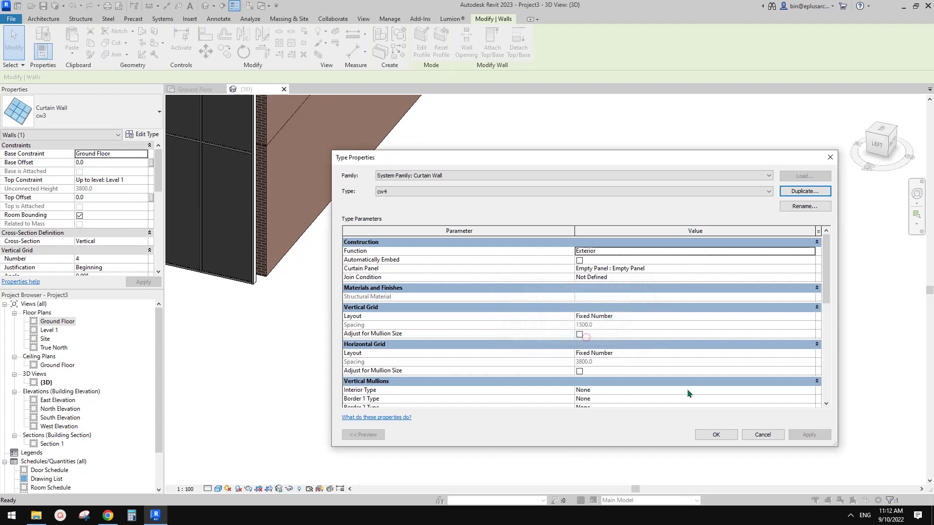
{"action": "left_click", "coordinate": [719, 435]}
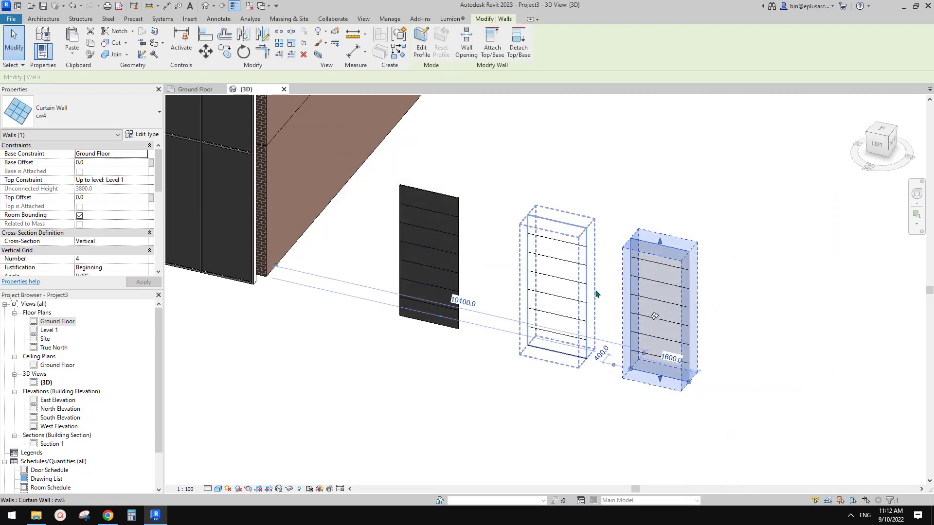
- Set the cw3 wall's horizontal grid number to 2
{"action": "scroll", "coordinate": [586, 286], "scroll_direction": "up", "scroll_amount": 1}
{"action": "left_click", "coordinate": [555, 287]}
{"action": "left_click", "coordinate": [554, 286]}
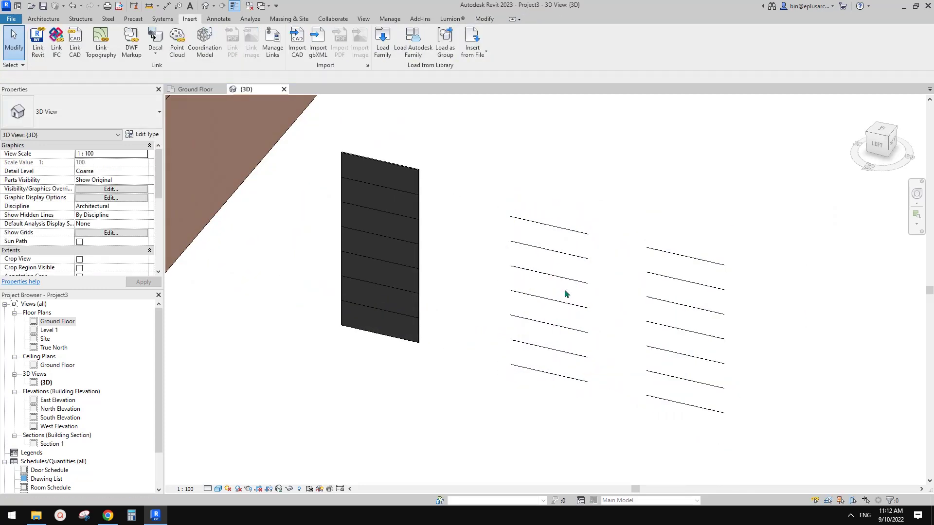
{"action": "left_click", "coordinate": [576, 285]}
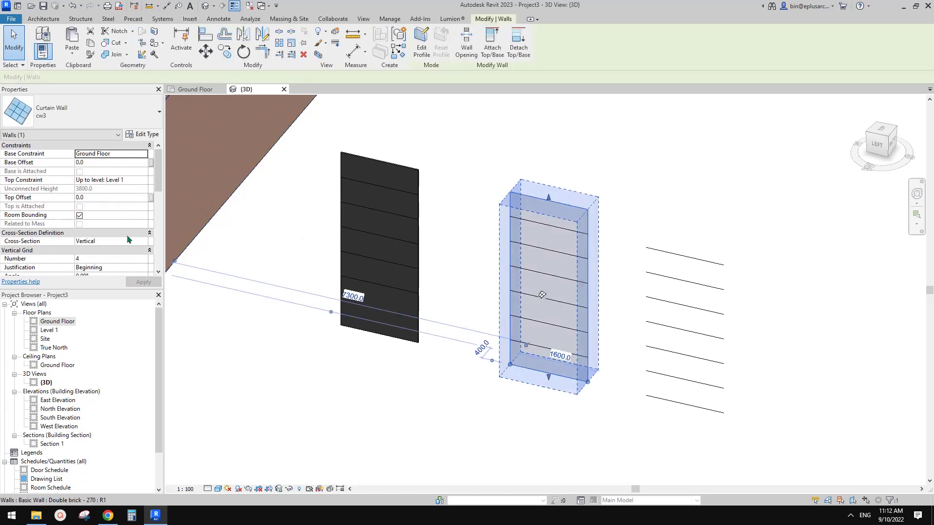
{"action": "scroll", "coordinate": [105, 246], "scroll_direction": "down", "scroll_amount": 2}
{"action": "double_click", "coordinate": [104, 258]}
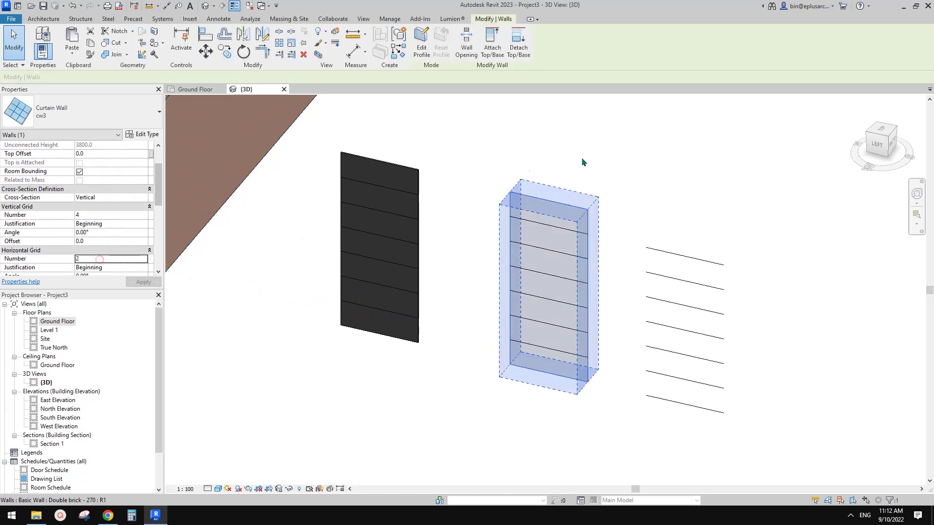
{"action": "type", "text": "2"}
{"action": "key", "text": "Return"}
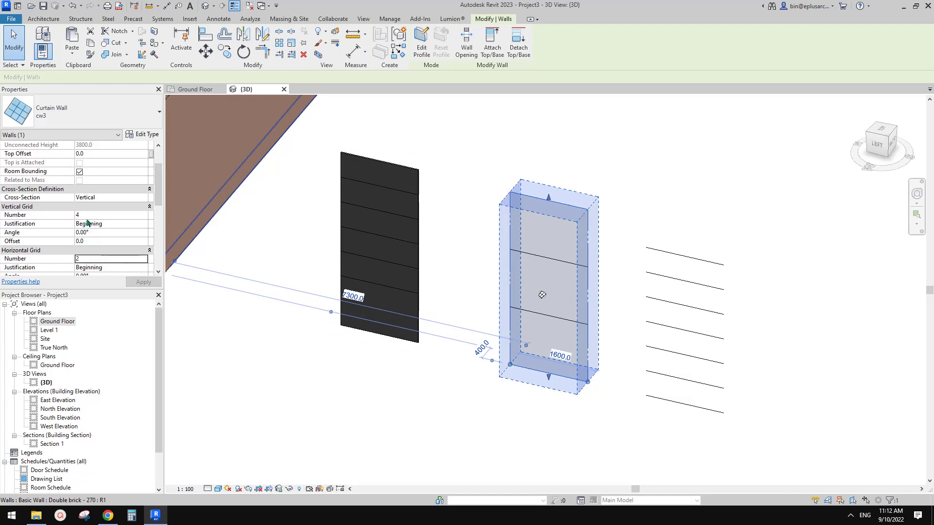
- Switch to Google Docs to check the CW3 grid sketch, return to Revit and inspect the cw3 wall's grid lines
{"action": "left_click", "coordinate": [108, 515]}
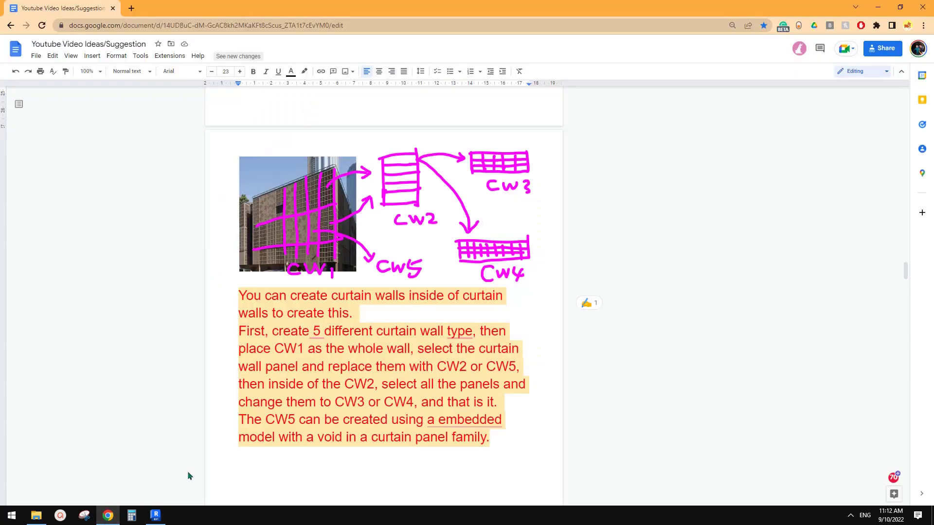
{"action": "left_click", "coordinate": [156, 515]}
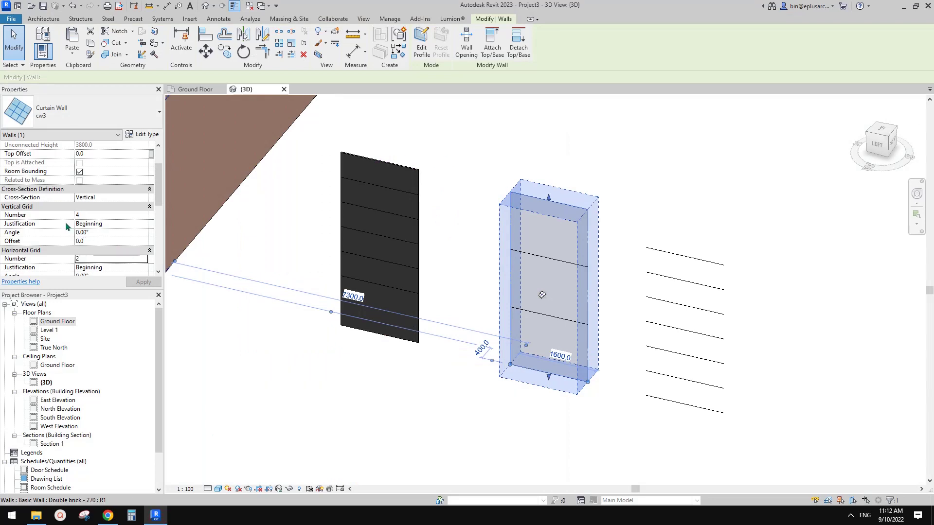
{"action": "left_click", "coordinate": [561, 276]}
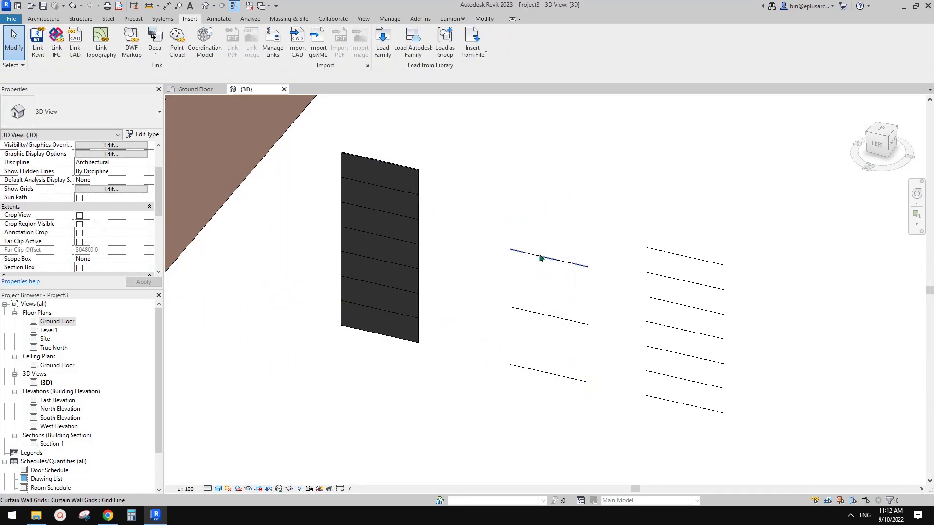
{"action": "middle_click_drag", "start_coordinate": [556, 277], "coordinate": [593, 299], "text": "shift"}
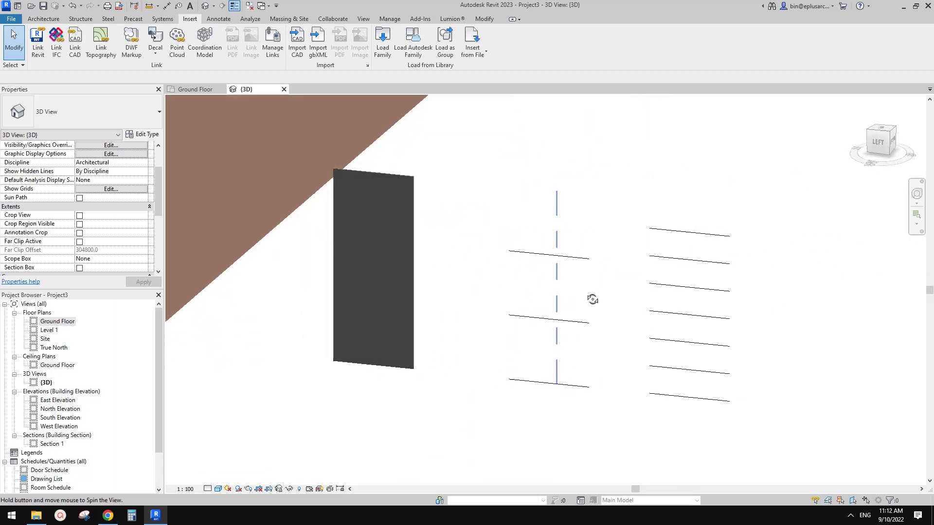
{"action": "left_click", "coordinate": [557, 243]}
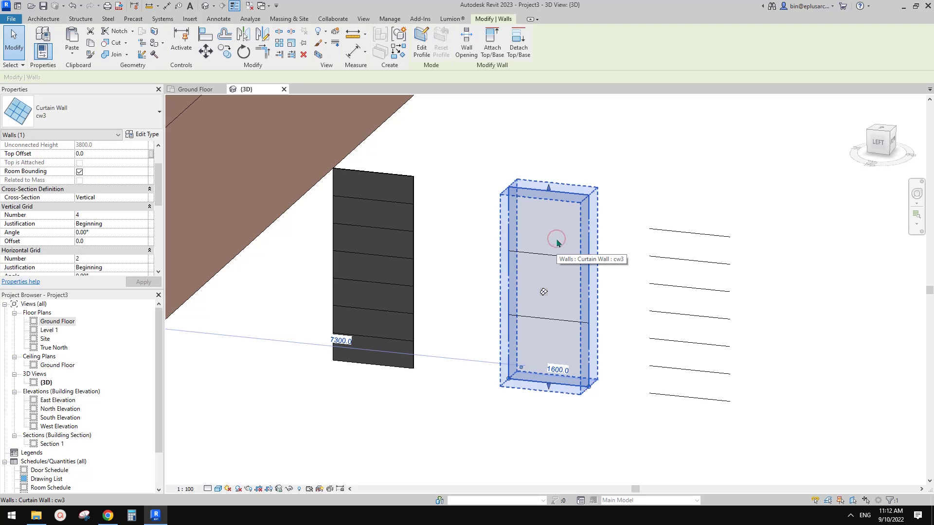
{"action": "left_click", "coordinate": [604, 296]}
- Duplicate the 50 x 150mm rectangular mullion type of a main curtain wall mullion as 40x40
{"action": "scroll", "coordinate": [605, 296], "scroll_direction": "down", "scroll_amount": 3}
{"action": "middle_click_drag", "start_coordinate": [541, 297], "coordinate": [630, 284]}
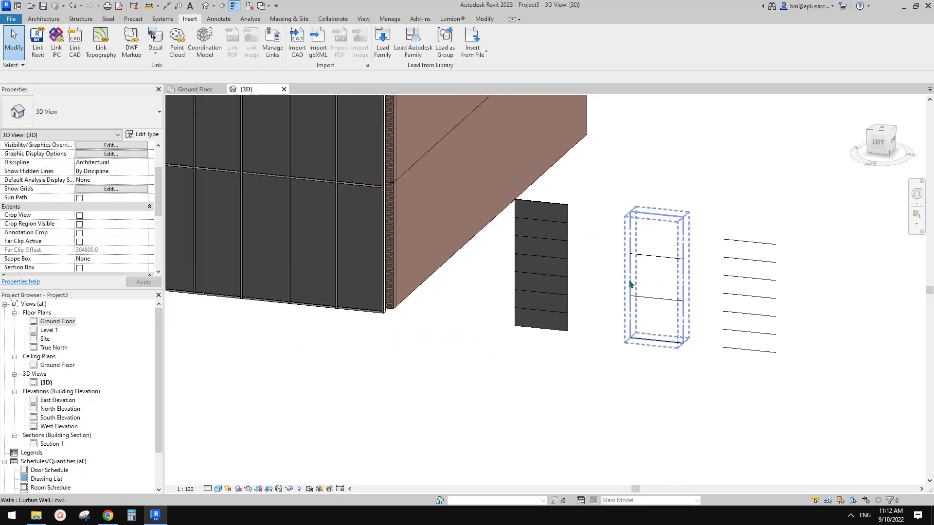
{"action": "middle_click_drag", "start_coordinate": [436, 252], "coordinate": [517, 265]}
{"action": "left_click", "coordinate": [418, 242]}
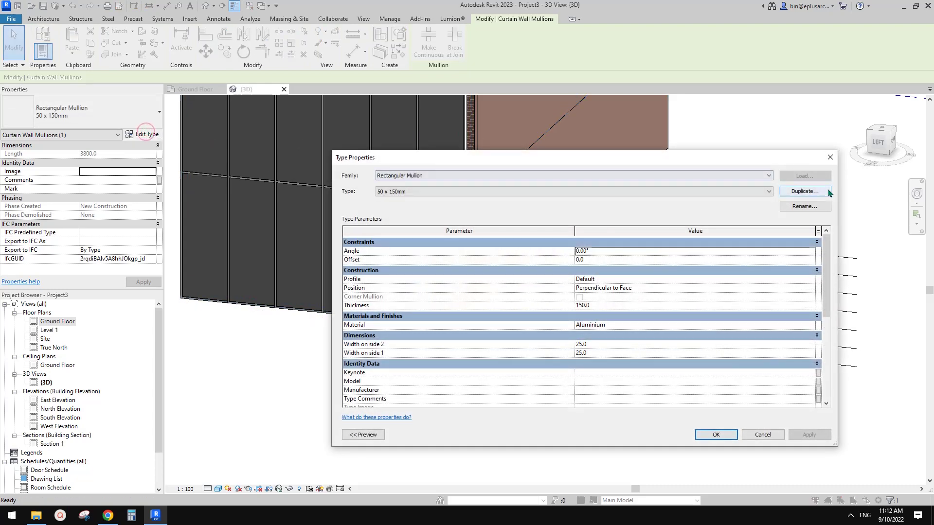
{"action": "left_click", "coordinate": [803, 191]}
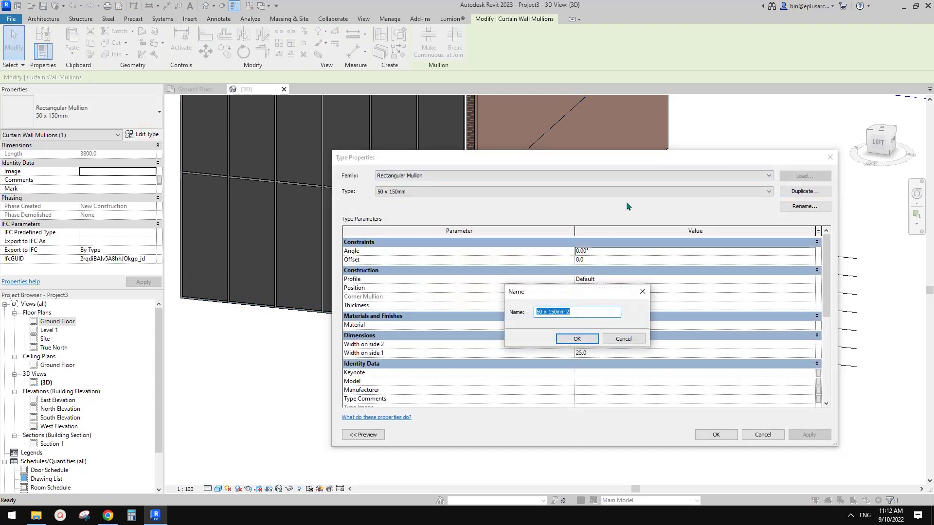
{"action": "type", "text": "40x40"}
{"action": "left_click", "coordinate": [577, 339]}
- Set the 40x40 mullion type's thickness to 40 and its width on both sides to 20, and confirm the type
{"action": "left_click", "coordinate": [603, 306]}
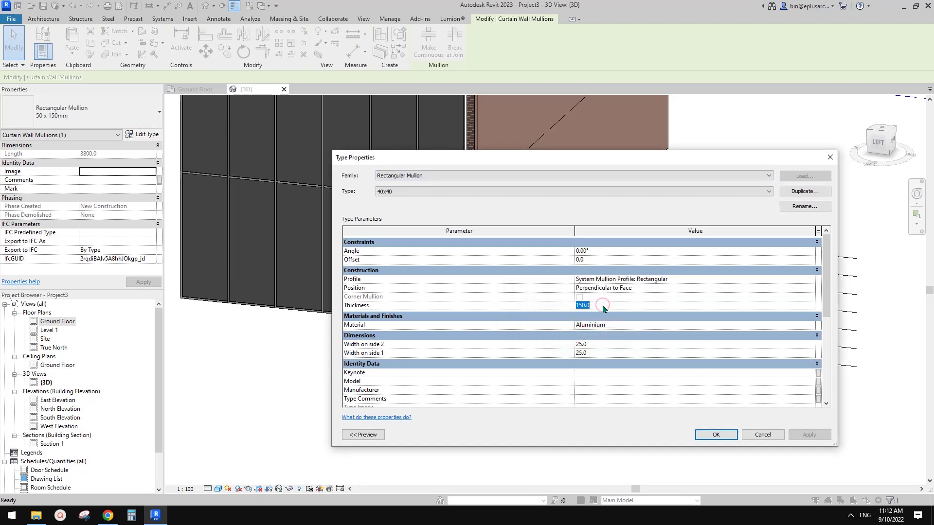
{"action": "left_click", "coordinate": [606, 346]}
{"action": "type", "text": "2"}
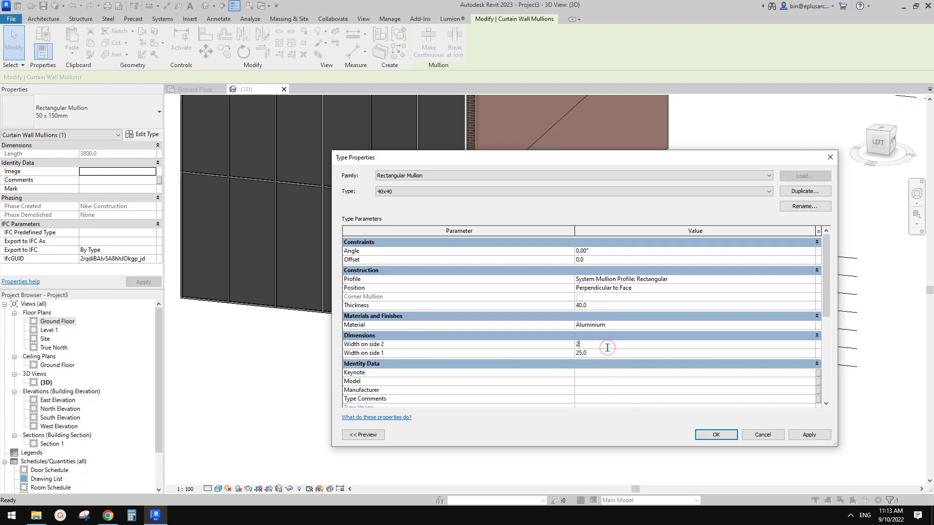
{"action": "type", "text": "0"}
{"action": "key", "text": "Tab"}
{"action": "type", "text": "20"}
{"action": "key", "text": "Return"}
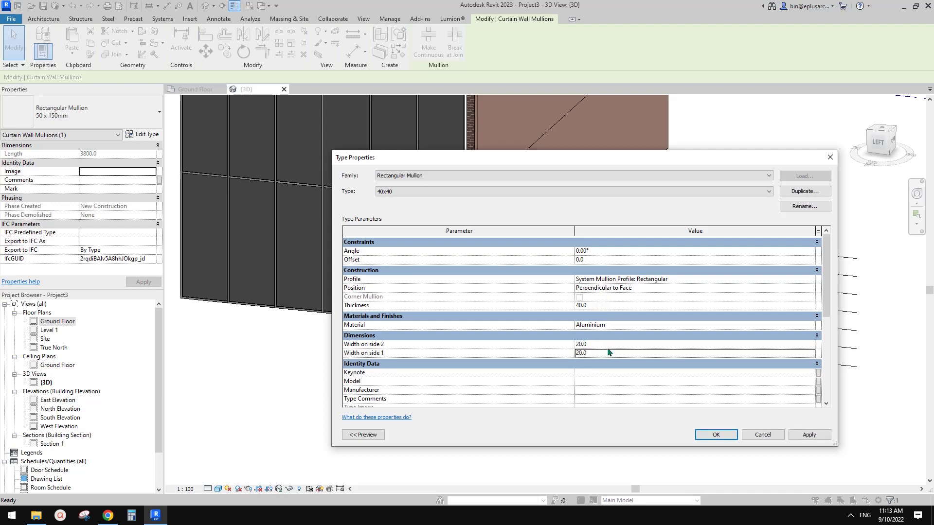
{"action": "left_click", "coordinate": [711, 435]}
- Assign the Rectangular Mullion 40x40 to the interior vertical and interior horizontal mullions of the cw3 curtain wall type
{"action": "middle_click_drag", "start_coordinate": [436, 350], "coordinate": [392, 354]}
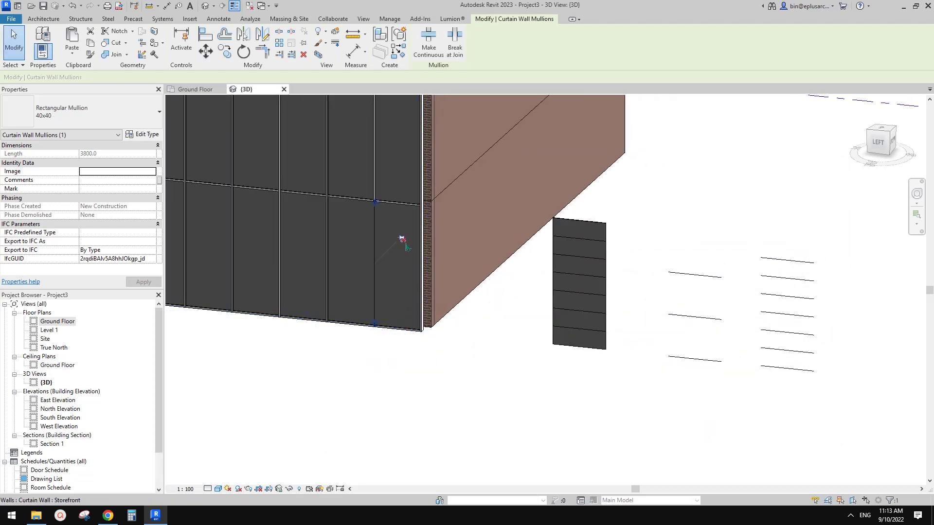
{"action": "middle_click_drag", "start_coordinate": [534, 345], "coordinate": [439, 327]}
{"action": "left_click", "coordinate": [546, 316]}
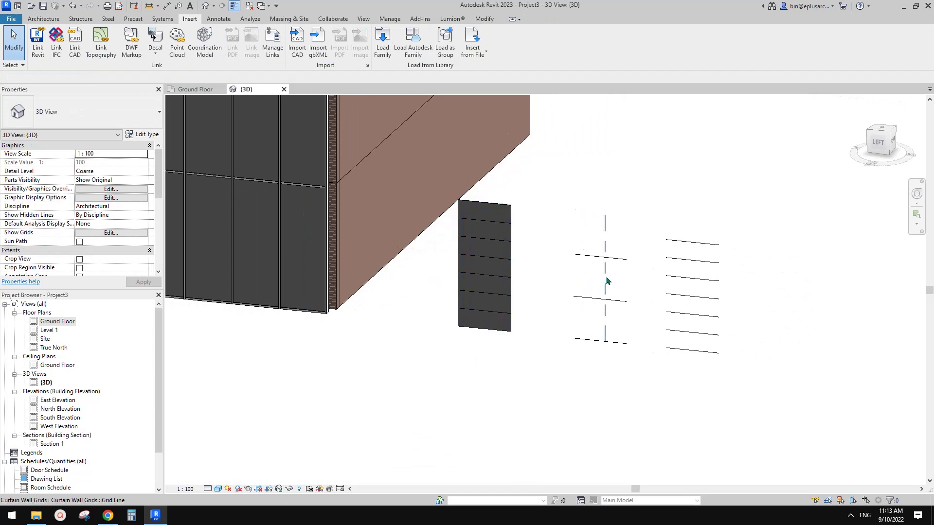
{"action": "left_click", "coordinate": [606, 277]}
{"action": "left_click", "coordinate": [143, 134]}
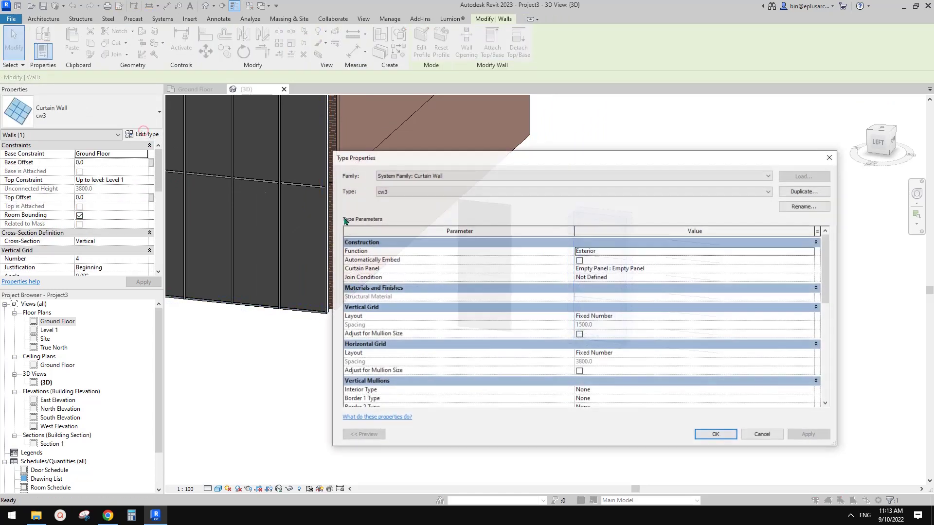
{"action": "scroll", "coordinate": [681, 348], "scroll_direction": "down", "scroll_amount": 3}
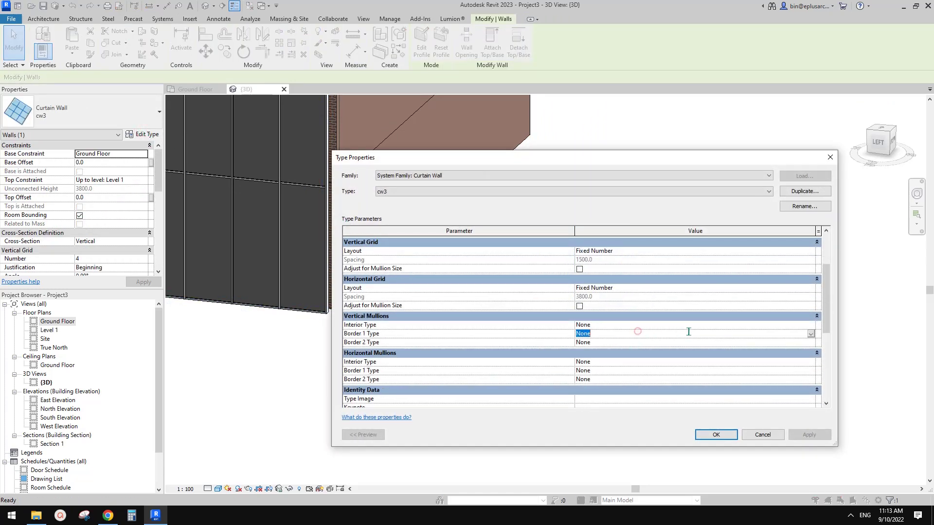
{"action": "left_click", "coordinate": [810, 325]}
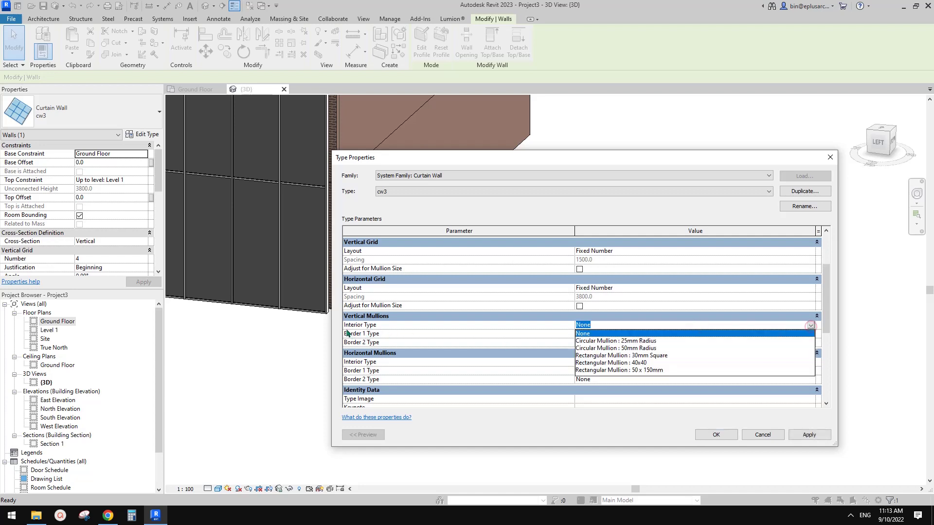
{"action": "left_click", "coordinate": [640, 363]}
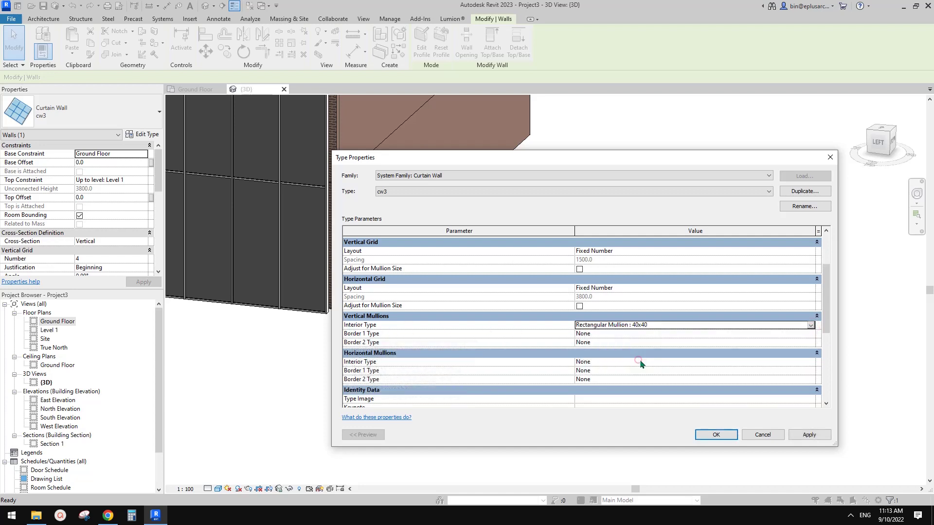
{"action": "left_click", "coordinate": [810, 362]}
{"action": "left_click", "coordinate": [640, 400]}
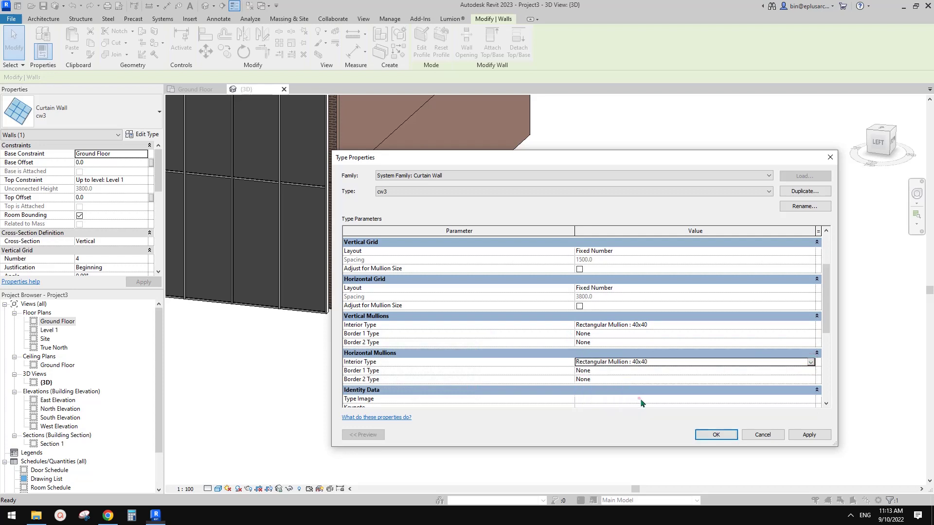
{"action": "left_click", "coordinate": [733, 436]}
{"action": "left_click", "coordinate": [665, 369]}
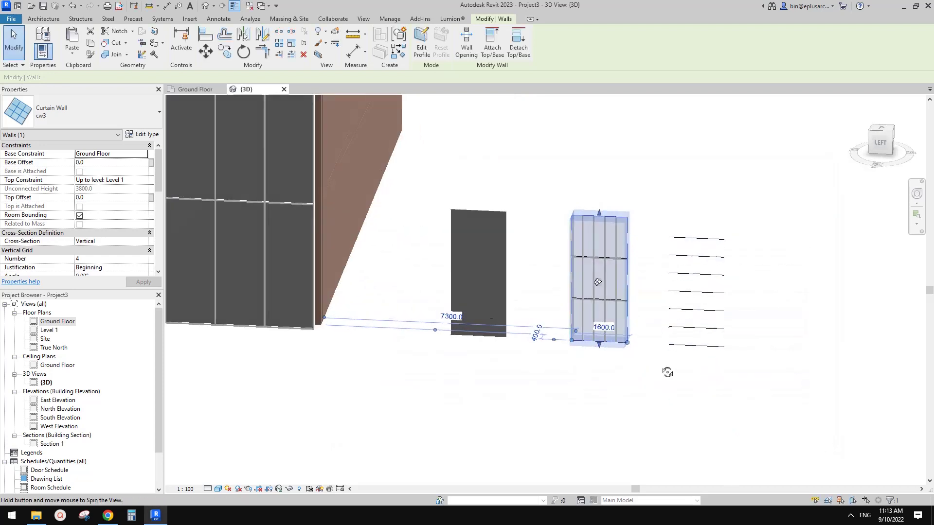
- Set the cw4 wall's horizontal grid number to 2 and its vertical grid number to 8
{"action": "middle_click_drag", "start_coordinate": [583, 222], "coordinate": [644, 323], "text": "shift"}
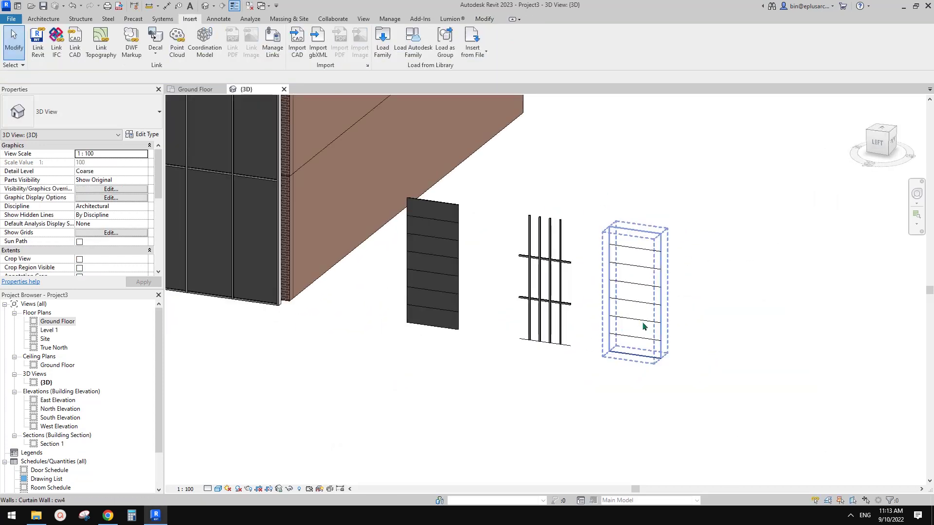
{"action": "left_click", "coordinate": [629, 280]}
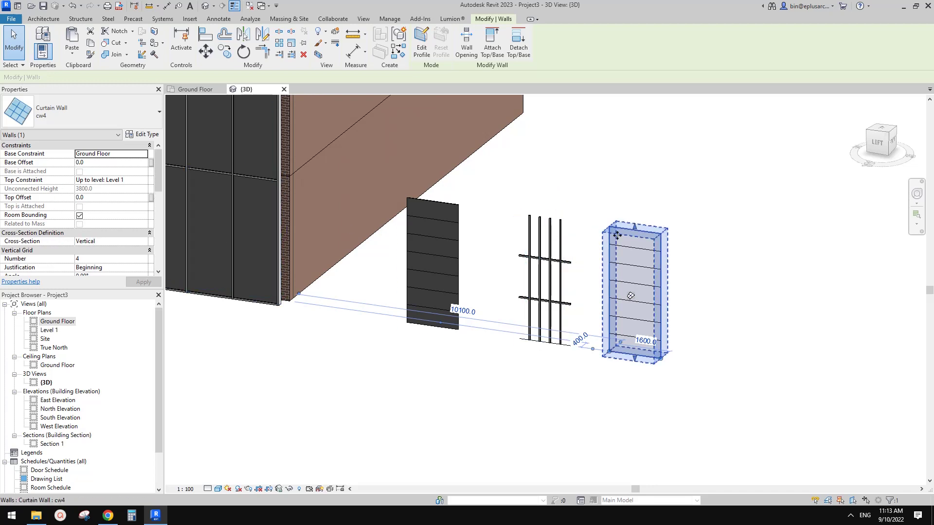
{"action": "middle_click_drag", "start_coordinate": [641, 264], "coordinate": [648, 286]}
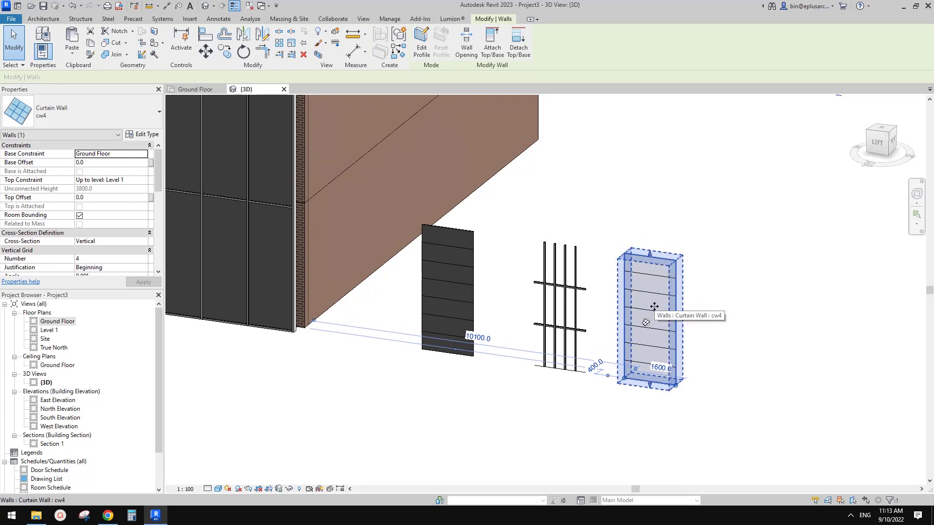
{"action": "middle_click_drag", "start_coordinate": [656, 305], "coordinate": [683, 273], "text": "shift"}
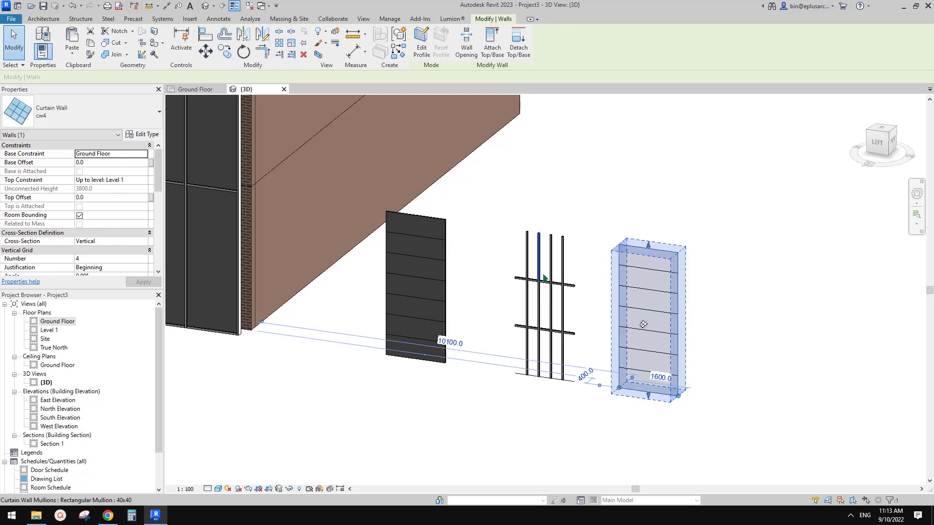
{"action": "key", "text": "Escape"}
{"action": "left_click", "coordinate": [573, 247]}
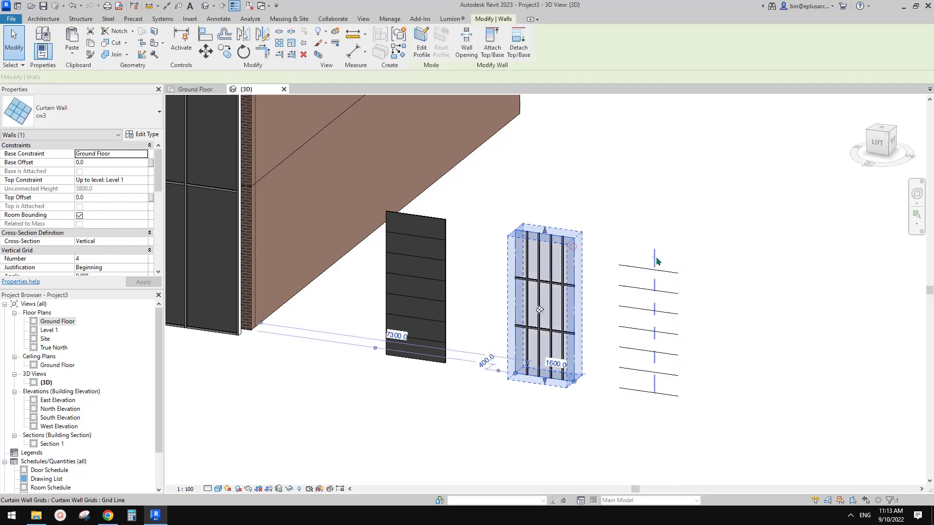
{"action": "left_click", "coordinate": [657, 261]}
{"action": "scroll", "coordinate": [658, 312], "scroll_direction": "up", "scroll_amount": 2}
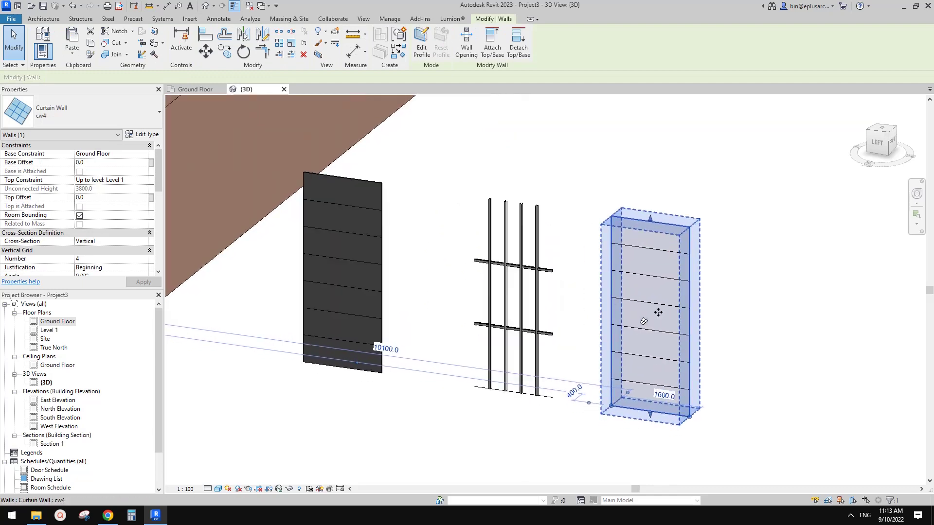
{"action": "scroll", "coordinate": [125, 252], "scroll_direction": "down", "scroll_amount": 2}
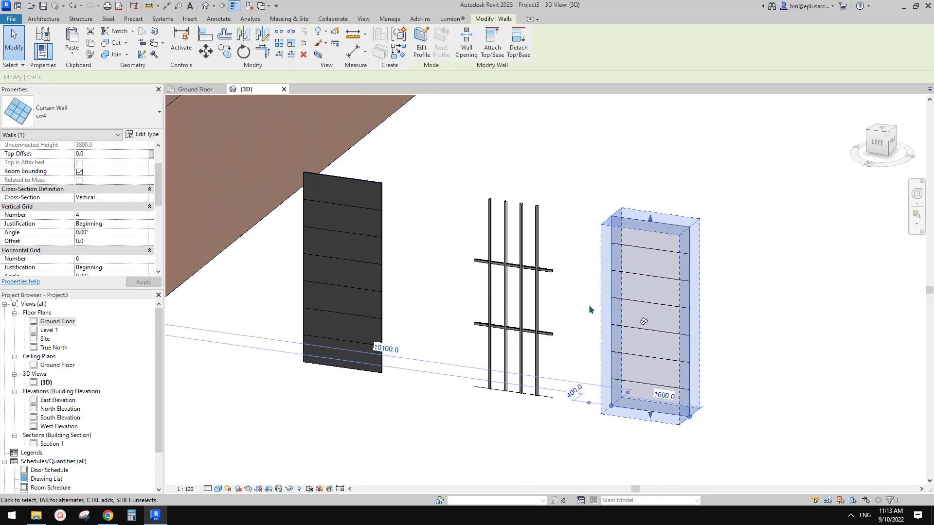
{"action": "left_click", "coordinate": [110, 260]}
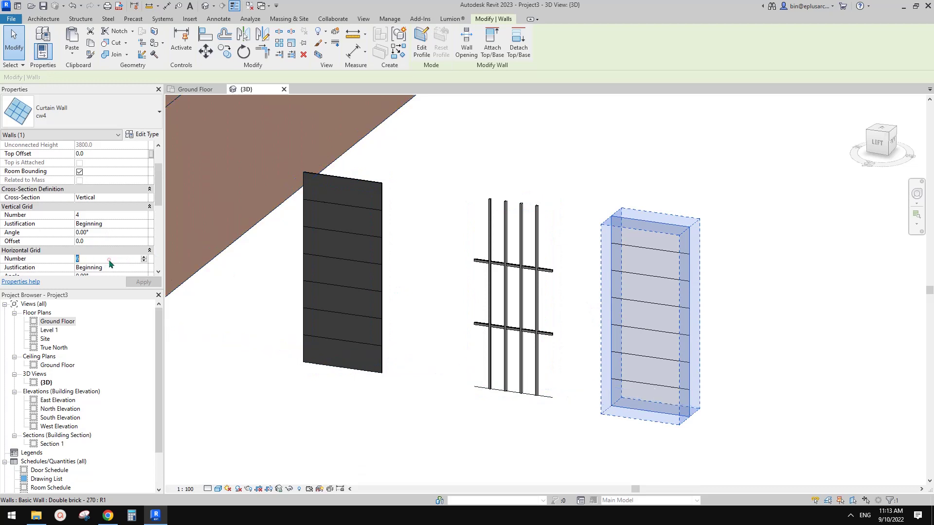
{"action": "left_click", "coordinate": [108, 215]}
{"action": "type", "text": "8"}
{"action": "key", "text": "Return"}
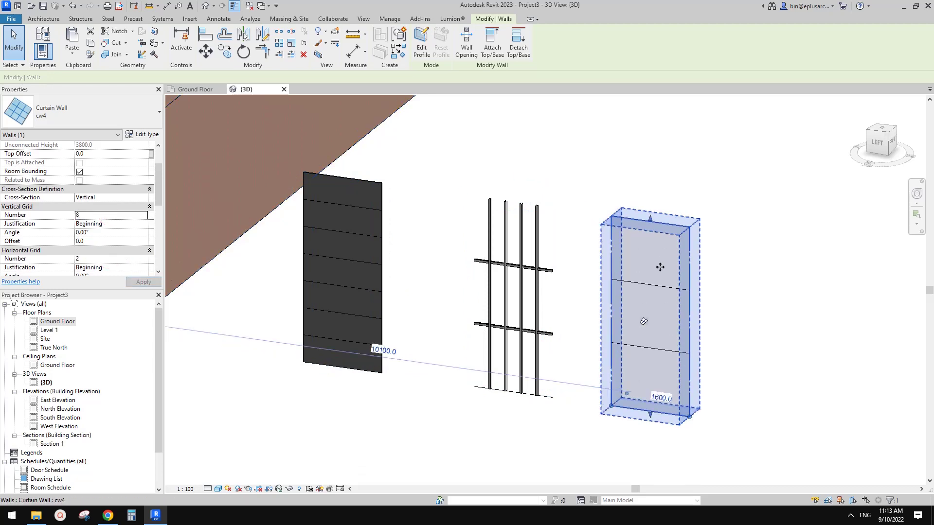
- Assign the Rectangular Mullion 40x40 to the interior vertical and interior horizontal mullions of the cw4 curtain wall type
{"action": "left_click", "coordinate": [142, 133]}
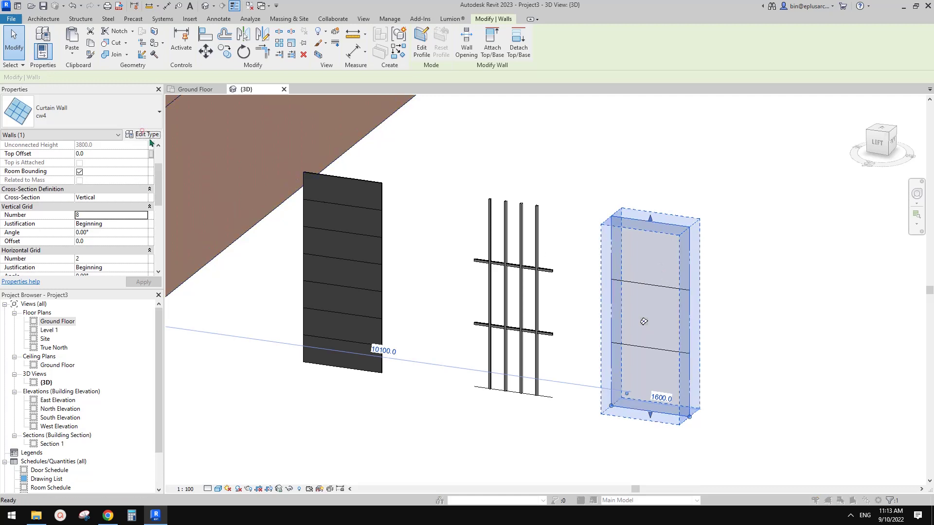
{"action": "scroll", "coordinate": [771, 325], "scroll_direction": "down", "scroll_amount": 3}
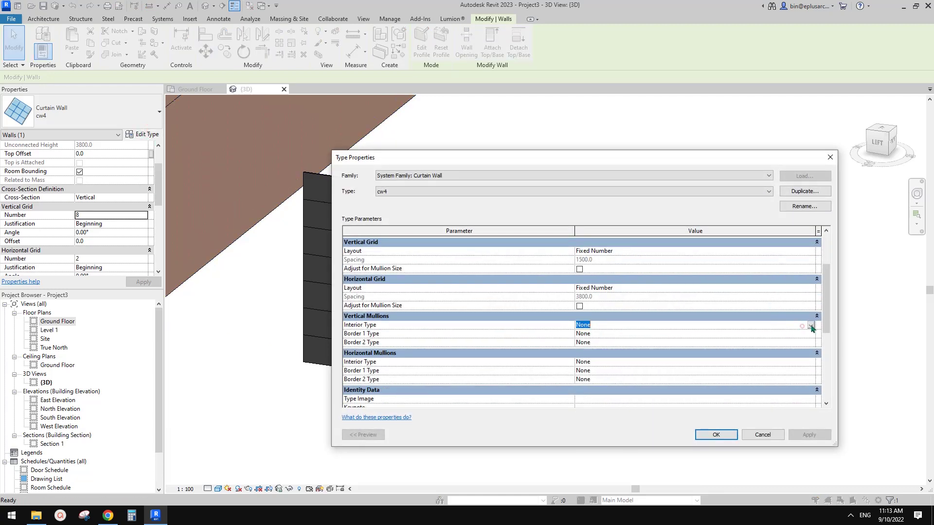
{"action": "left_click", "coordinate": [811, 326]}
{"action": "left_click", "coordinate": [634, 363]}
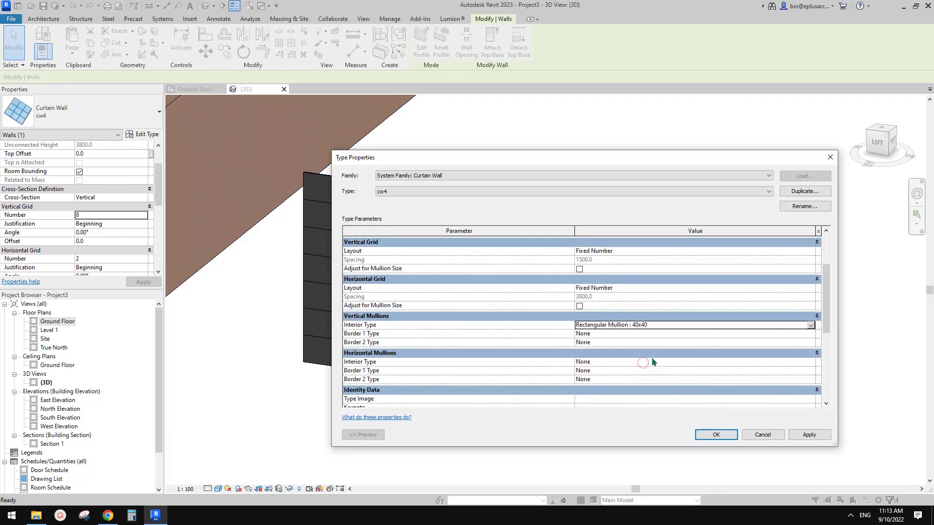
{"action": "left_click", "coordinate": [759, 361]}
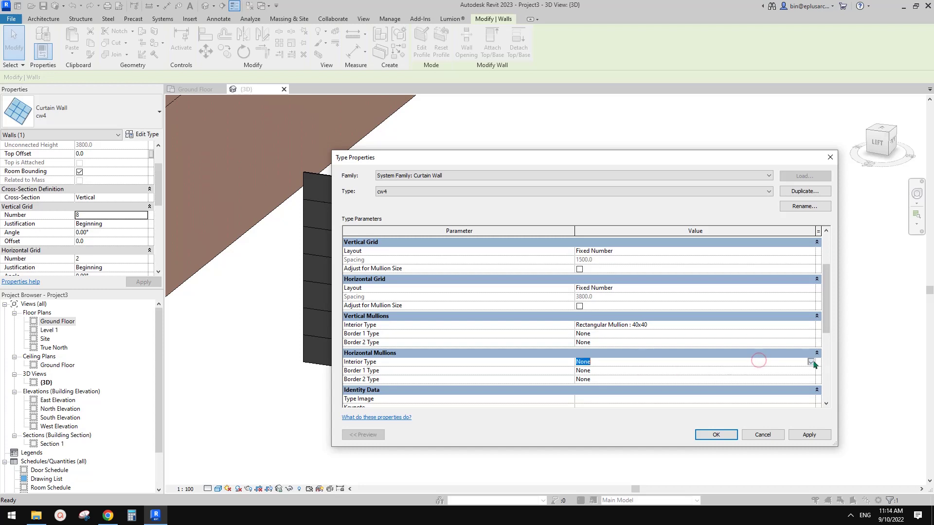
{"action": "left_click", "coordinate": [811, 362]}
{"action": "left_click", "coordinate": [637, 401]}
{"action": "left_click", "coordinate": [815, 434]}
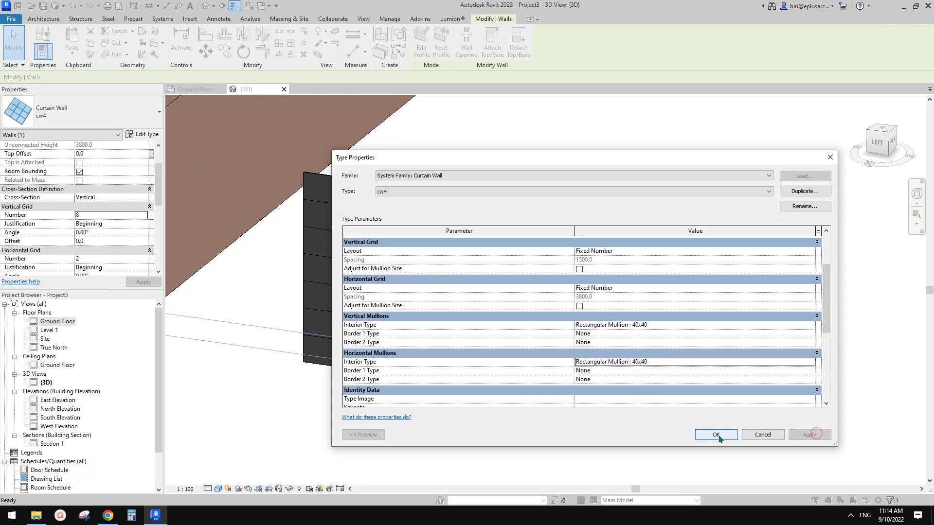
{"action": "left_click", "coordinate": [716, 435]}
{"action": "scroll", "coordinate": [574, 329], "scroll_direction": "down", "scroll_amount": 1}
{"action": "middle_click_drag", "start_coordinate": [574, 330], "coordinate": [632, 336], "text": "shift"}
{"action": "scroll", "coordinate": [676, 333], "scroll_direction": "down", "scroll_amount": 1}
{"action": "key", "text": "Escape"}
- Copy the cw2 wall to a spot about 2500 mm in front of the original
{"action": "scroll", "coordinate": [505, 314], "scroll_direction": "up", "scroll_amount": 2}
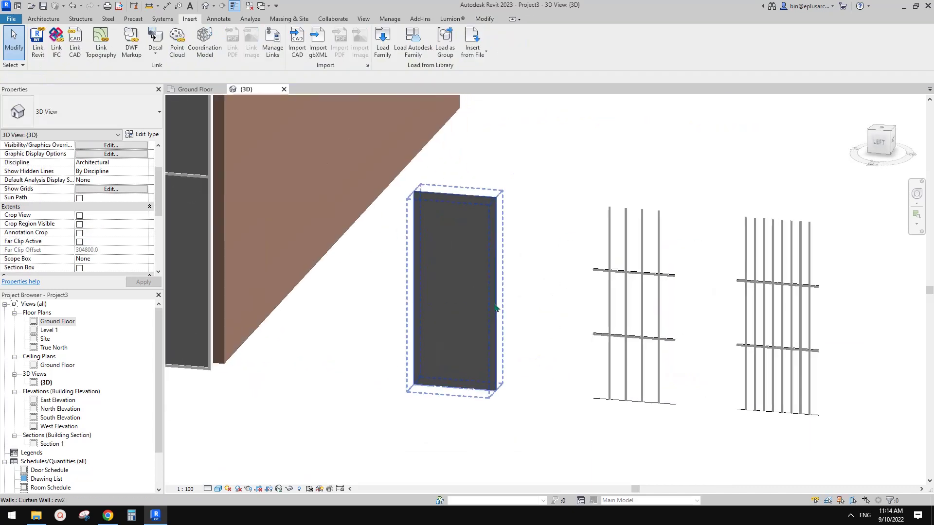
{"action": "left_click", "coordinate": [460, 295]}
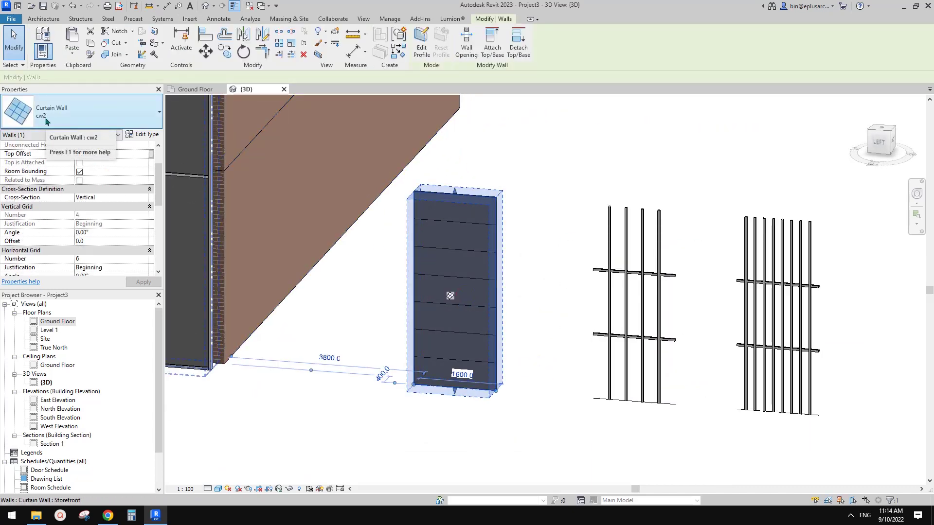
{"action": "scroll", "coordinate": [311, 214], "scroll_direction": "down", "scroll_amount": 1}
{"action": "middle_click_drag", "start_coordinate": [471, 275], "coordinate": [428, 307], "text": "shift"}
{"action": "middle_click_drag", "start_coordinate": [428, 308], "coordinate": [462, 268]}
{"action": "key", "text": "m"}
{"action": "key", "text": "v"}
{"action": "left_click", "coordinate": [481, 324]}
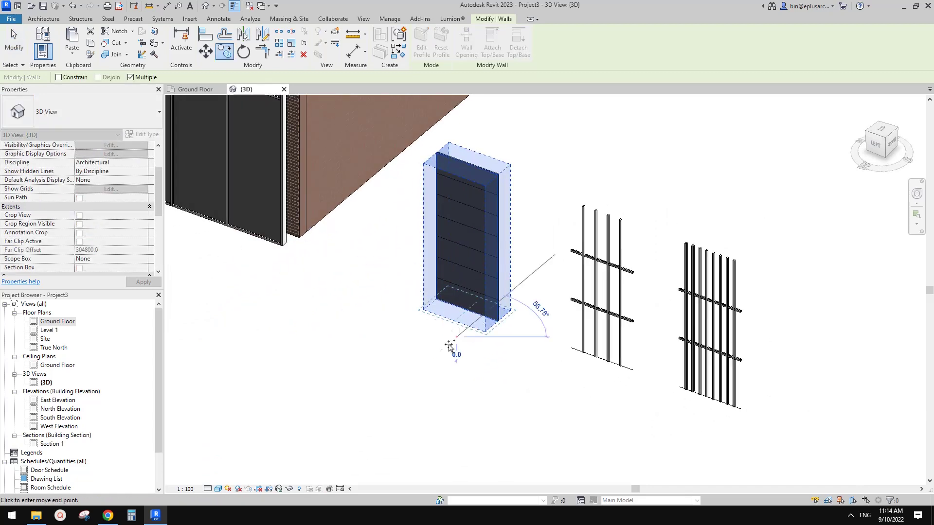
{"action": "key", "text": "Escape"}
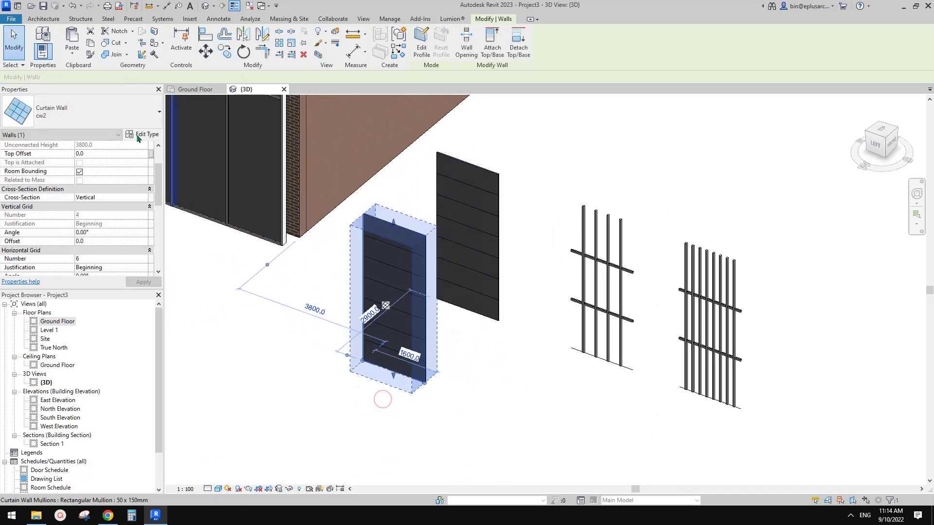
- Duplicate the copied wall's cw2 type as cw2.3
{"action": "left_click", "coordinate": [144, 134]}
{"action": "left_click", "coordinate": [803, 191]}
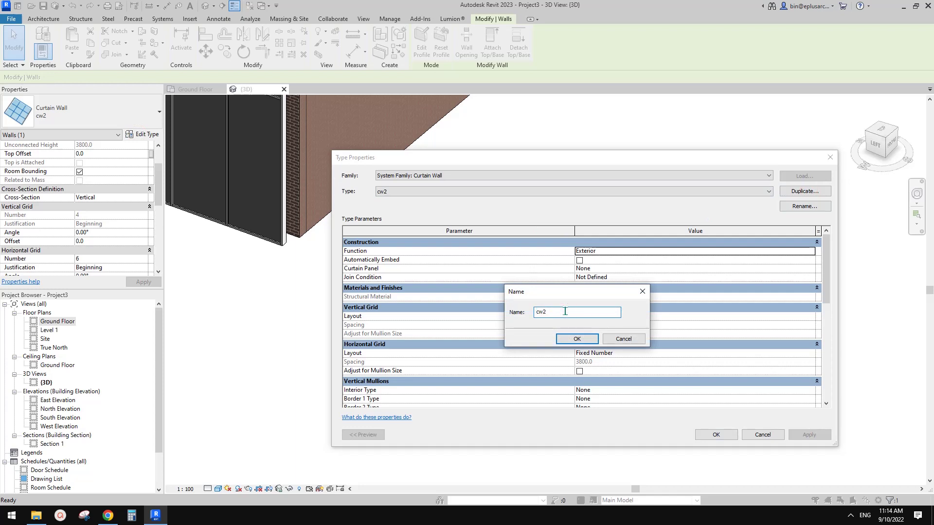
{"action": "left_click", "coordinate": [576, 338]}
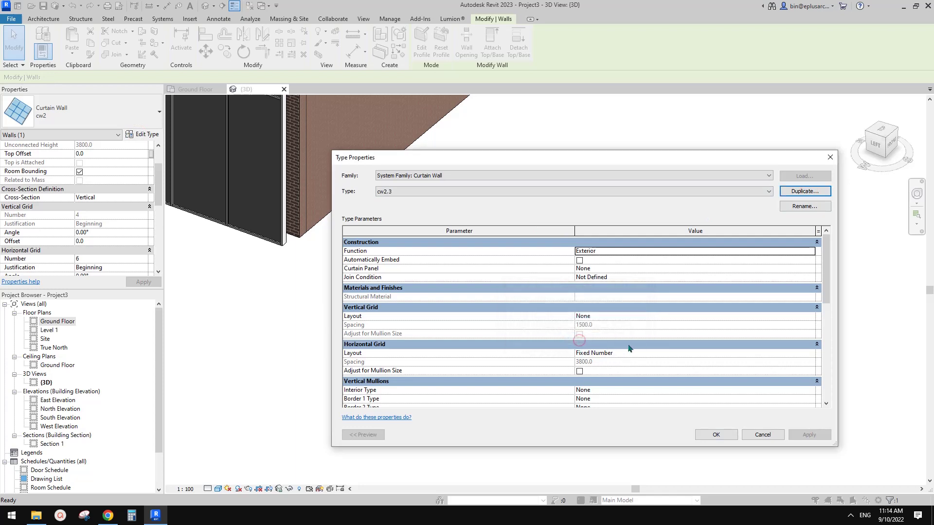
- Set the curtain panel of the cw2.3 type to Curtain Wall : cw3 and inspect the nested wall from several angles
{"action": "scroll", "coordinate": [659, 360], "scroll_direction": "down", "scroll_amount": 2}
{"action": "scroll", "coordinate": [656, 357], "scroll_direction": "up", "scroll_amount": 2}
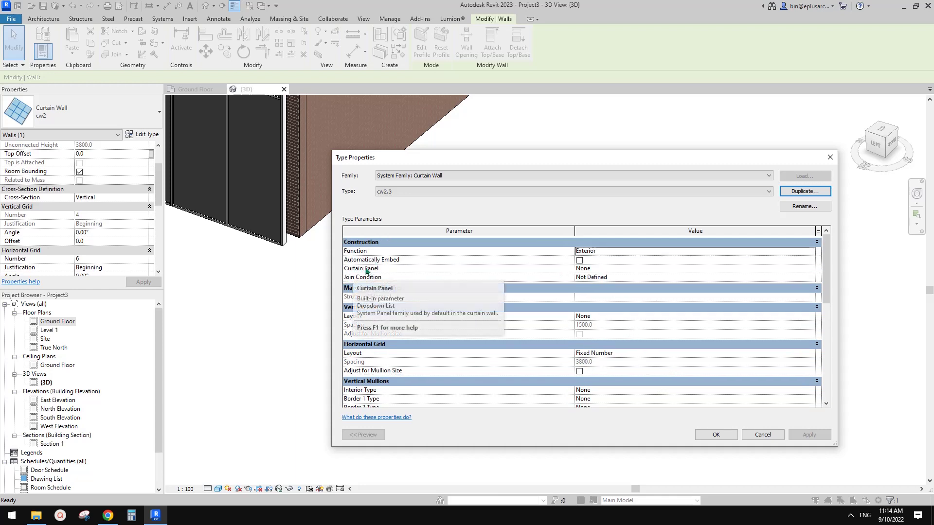
{"action": "left_click", "coordinate": [612, 268]}
{"action": "left_click", "coordinate": [810, 268]}
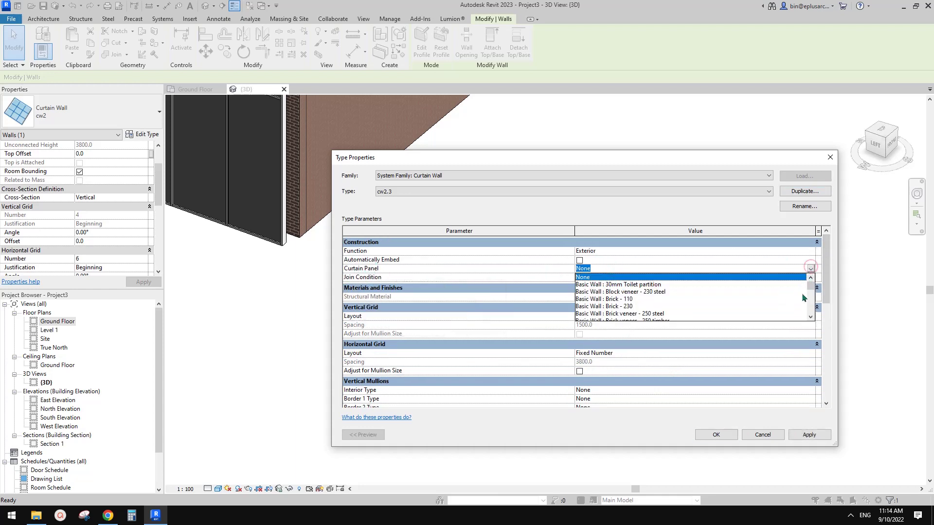
{"action": "left_click_drag", "start_coordinate": [809, 284], "coordinate": [813, 317]}
{"action": "scroll", "coordinate": [603, 304], "scroll_direction": "up", "scroll_amount": 1}
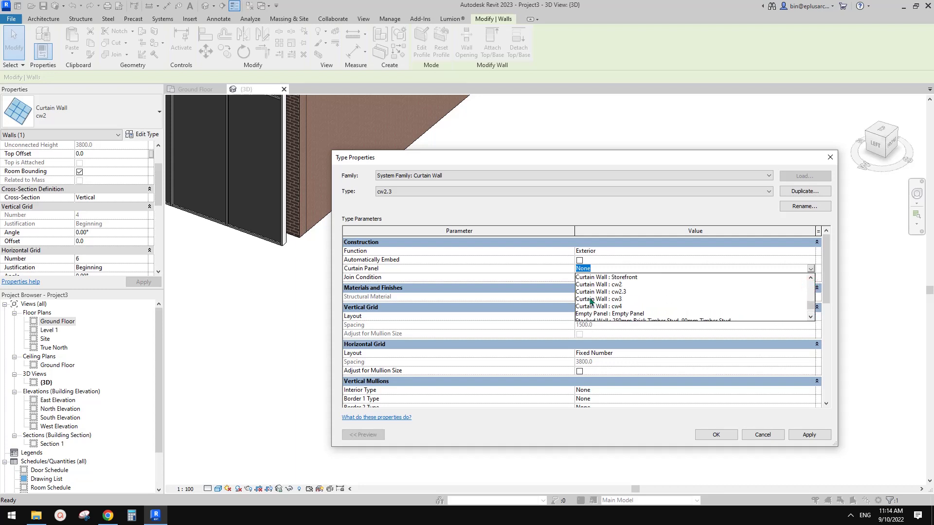
{"action": "left_click", "coordinate": [613, 299]}
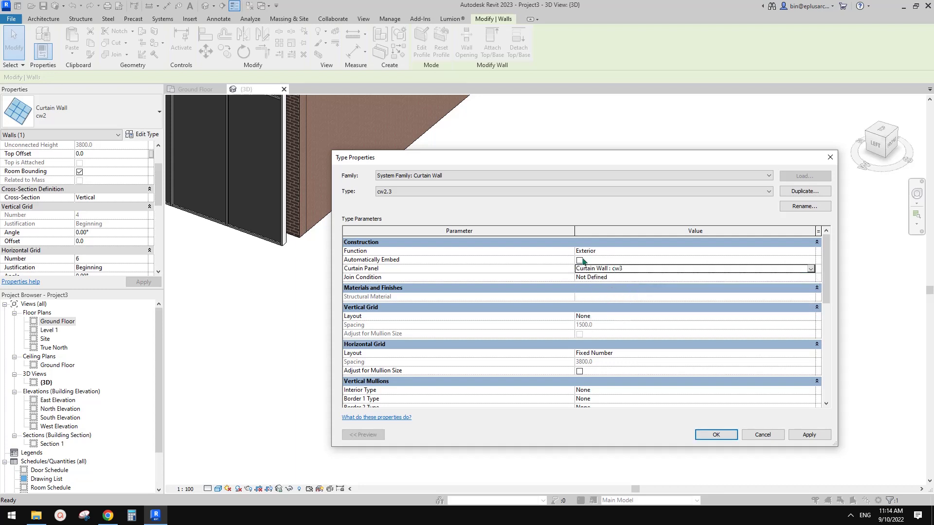
{"action": "left_click", "coordinate": [717, 435]}
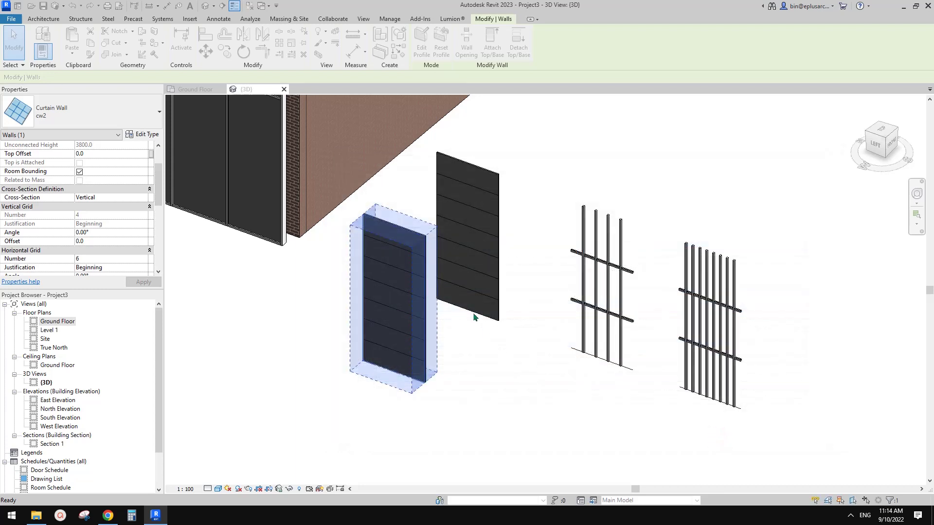
{"action": "middle_click_drag", "start_coordinate": [474, 317], "coordinate": [422, 329], "text": "shift"}
{"action": "middle_click_drag", "start_coordinate": [442, 205], "coordinate": [642, 239], "text": "shift"}
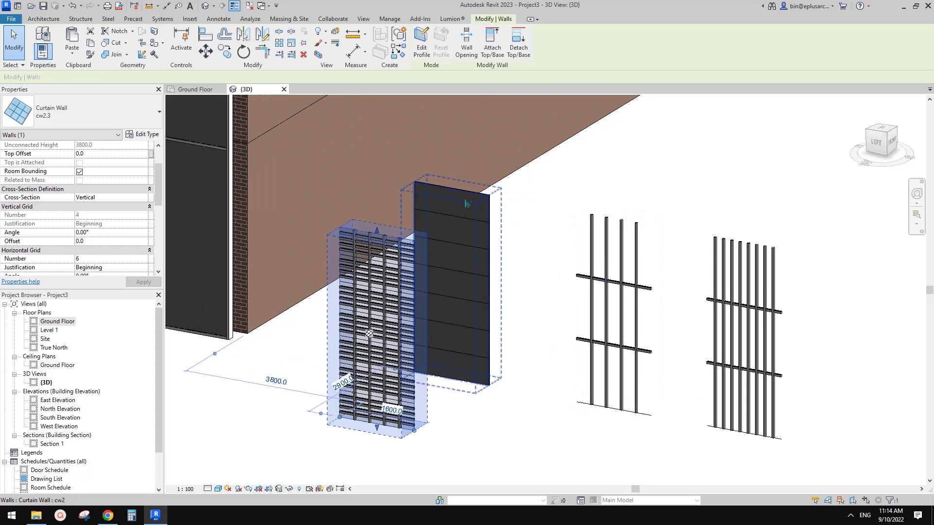
{"action": "middle_click_drag", "start_coordinate": [431, 270], "coordinate": [479, 259], "text": "shift"}
{"action": "mouse_move", "coordinate": [386, 272]}
{"action": "middle_mouse_down", "text": "shift"}
{"action": "mouse_move", "coordinate": [467, 266]}
{"action": "mouse_move", "coordinate": [469, 296]}
{"action": "middle_mouse_up", "text": "shift"}
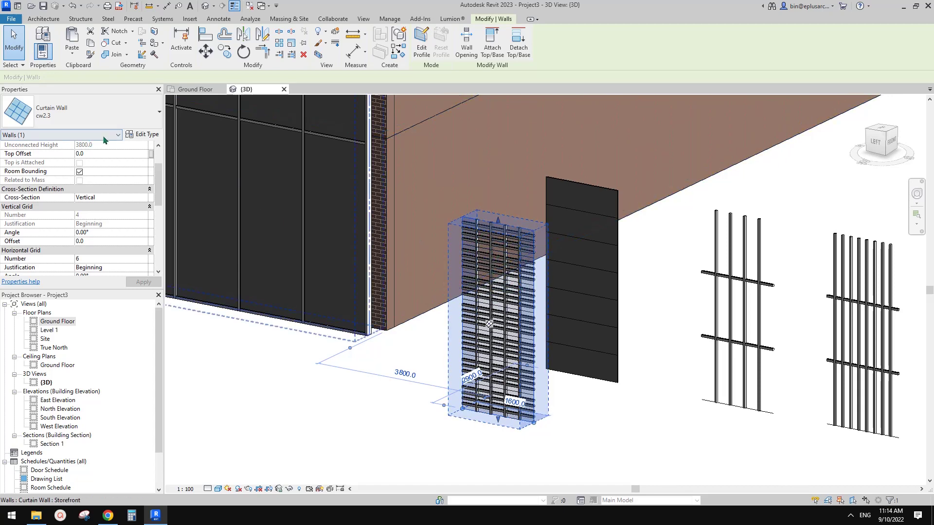
- Assign Rectangular Mullion : 50 x 150mm to the interior horizontal mullions of the cw2.3 curtain wall type
{"action": "left_click", "coordinate": [141, 135]}
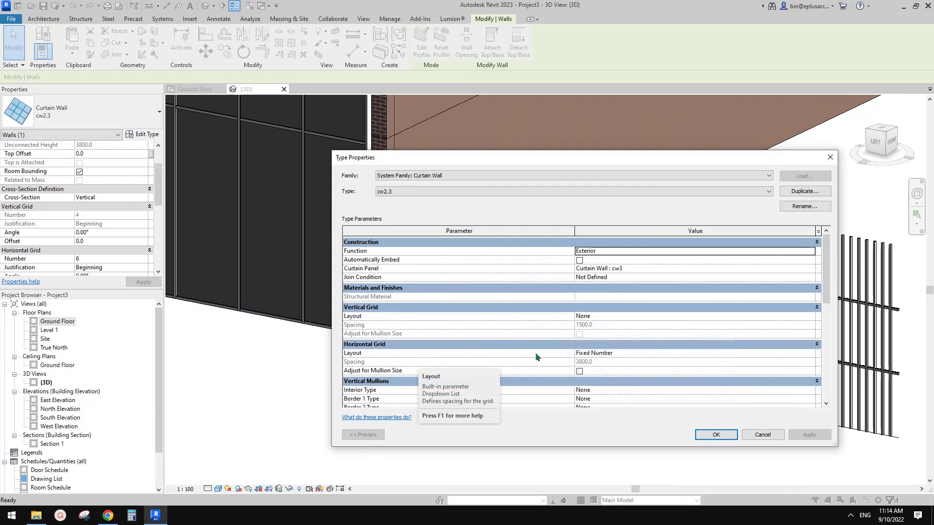
{"action": "scroll", "coordinate": [347, 362], "scroll_direction": "down", "scroll_amount": 3}
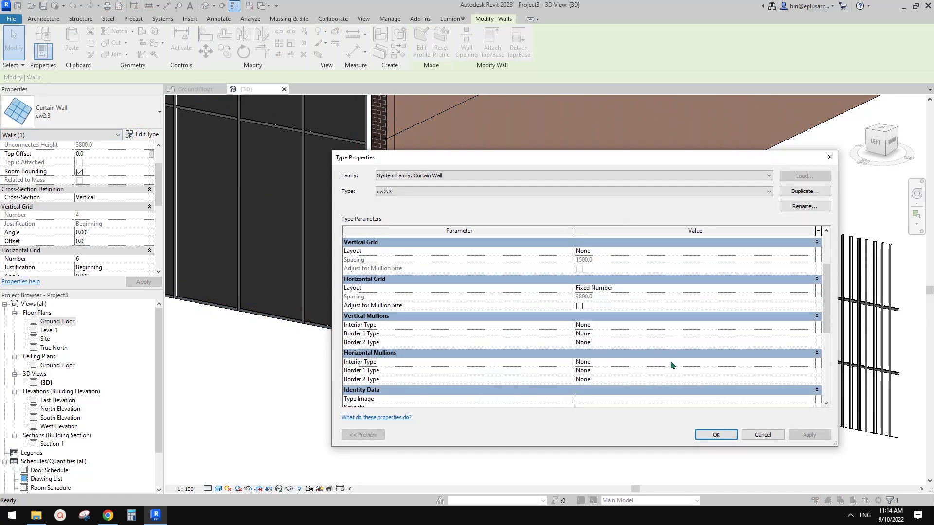
{"action": "left_click", "coordinate": [811, 363]}
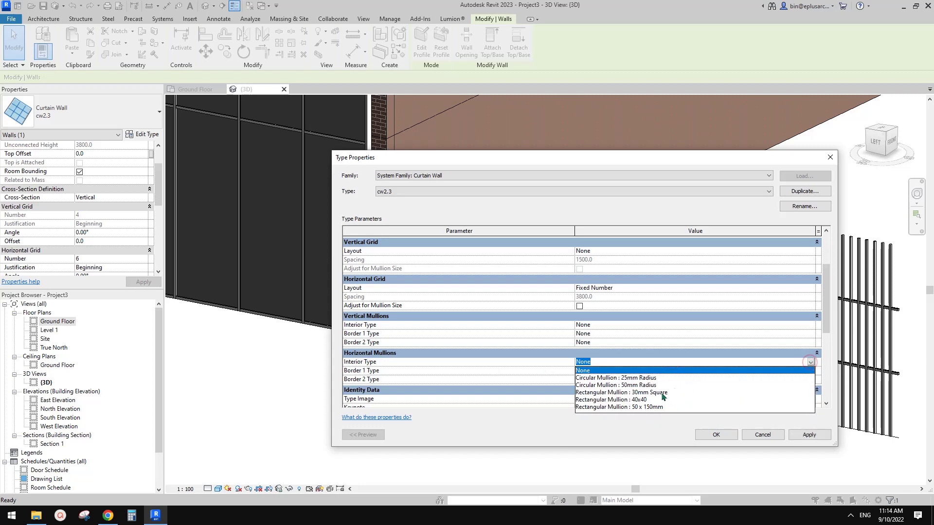
{"action": "left_click", "coordinate": [645, 407]}
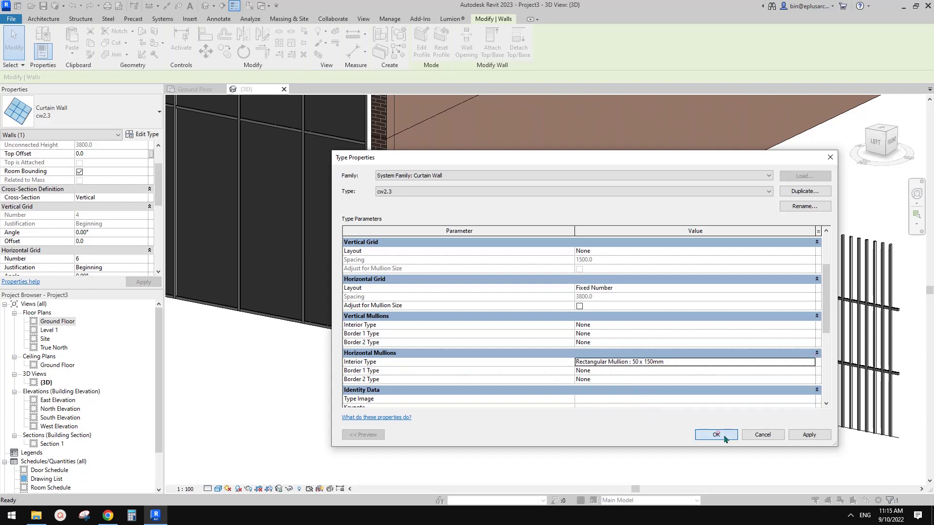
{"action": "left_click", "coordinate": [619, 428]}
- Change the ground-floor glazed panel beside the façade's brick corner to the cw2.3 curtain wall type
{"action": "middle_click_drag", "start_coordinate": [619, 429], "coordinate": [556, 364], "text": "shift"}
{"action": "middle_click_drag", "start_coordinate": [495, 382], "coordinate": [592, 386]}
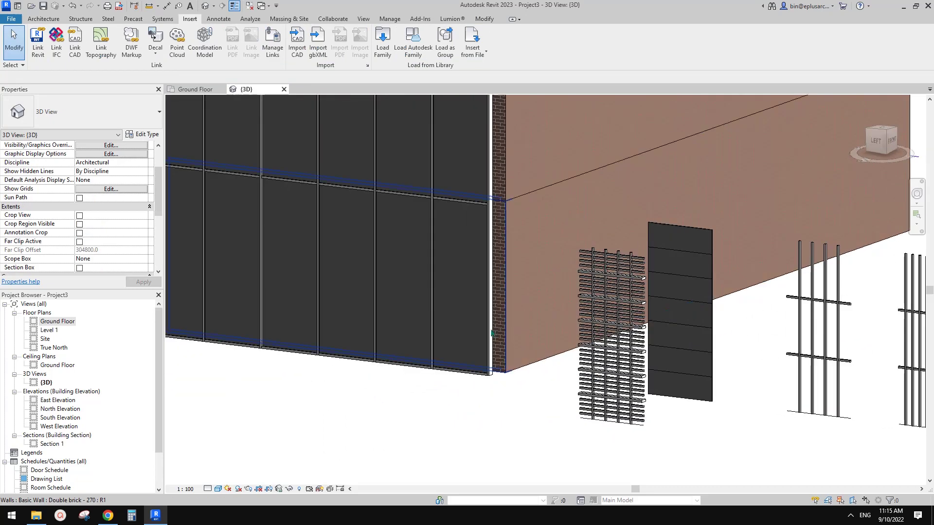
{"action": "left_click", "coordinate": [467, 267]}
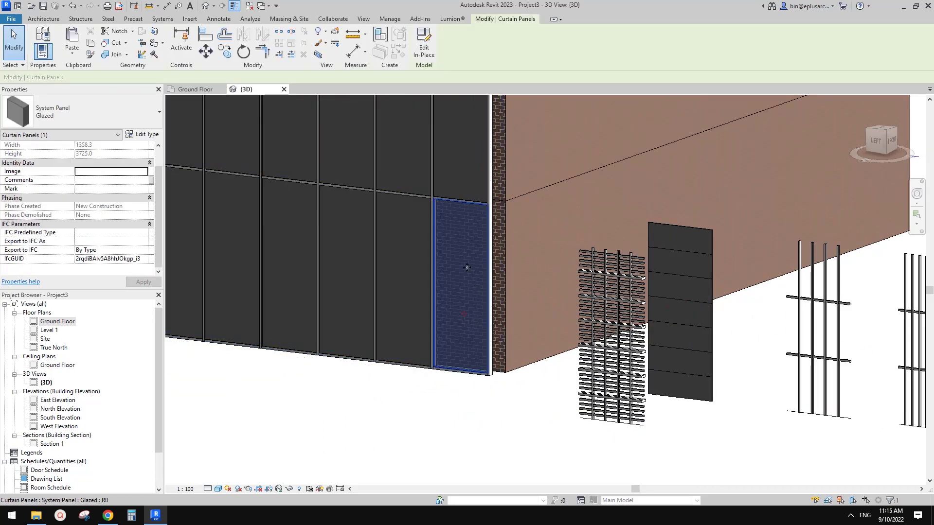
{"action": "left_click", "coordinate": [97, 115]}
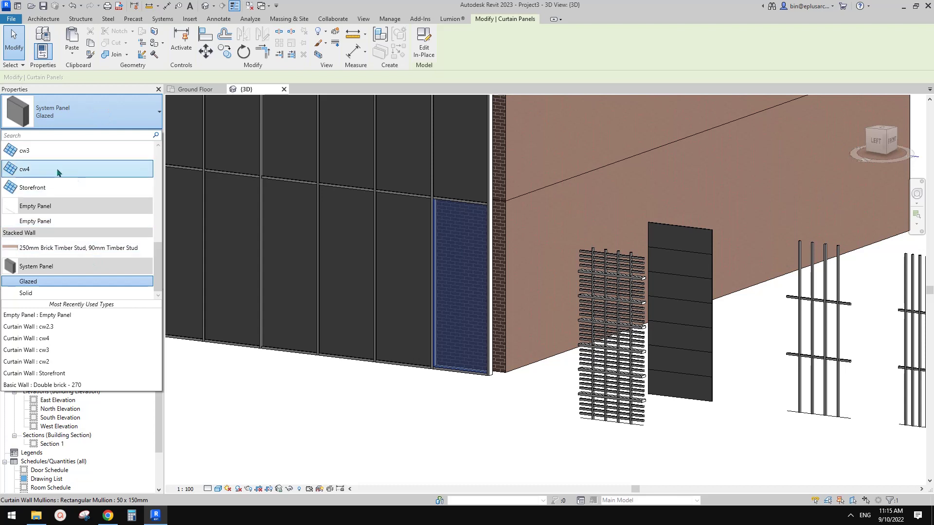
{"action": "scroll", "coordinate": [61, 183], "scroll_direction": "up", "scroll_amount": 1}
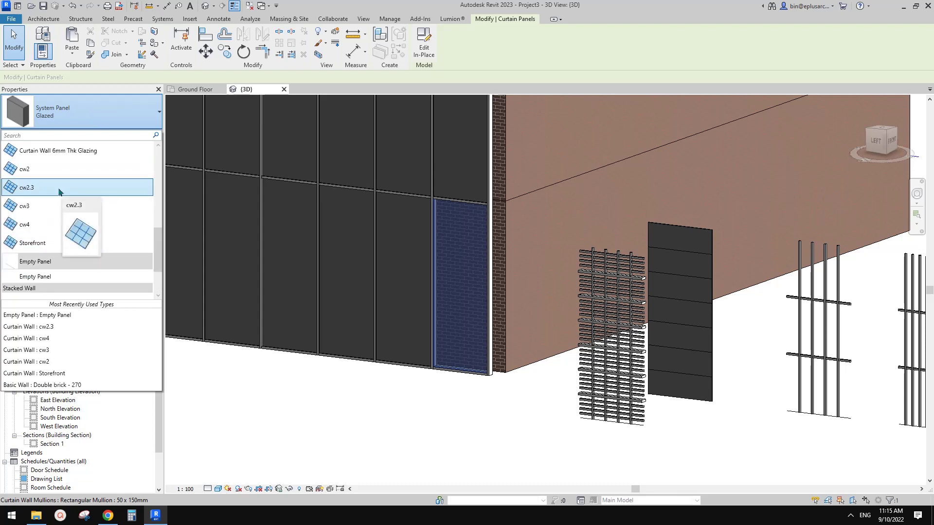
{"action": "left_click", "coordinate": [55, 187]}
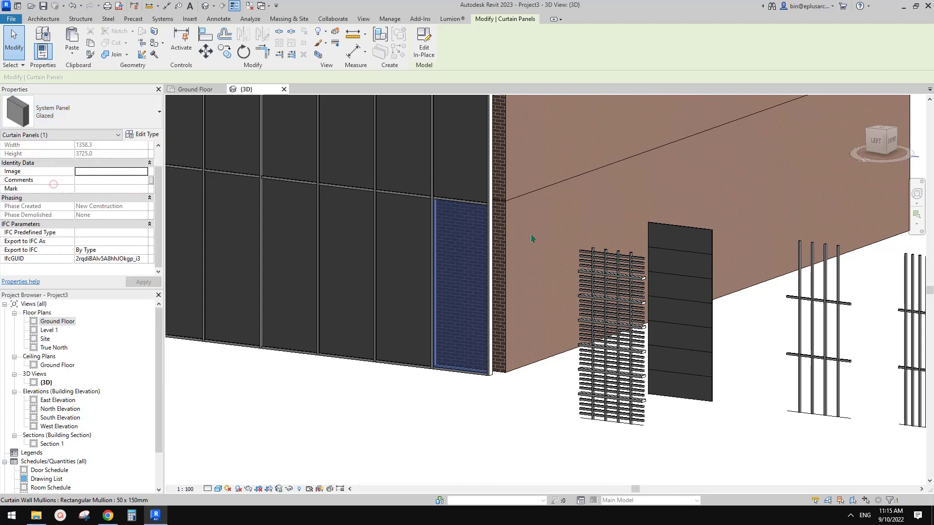
{"action": "left_click", "coordinate": [449, 430]}
{"action": "middle_click_drag", "start_coordinate": [461, 337], "coordinate": [423, 396], "text": "shift"}
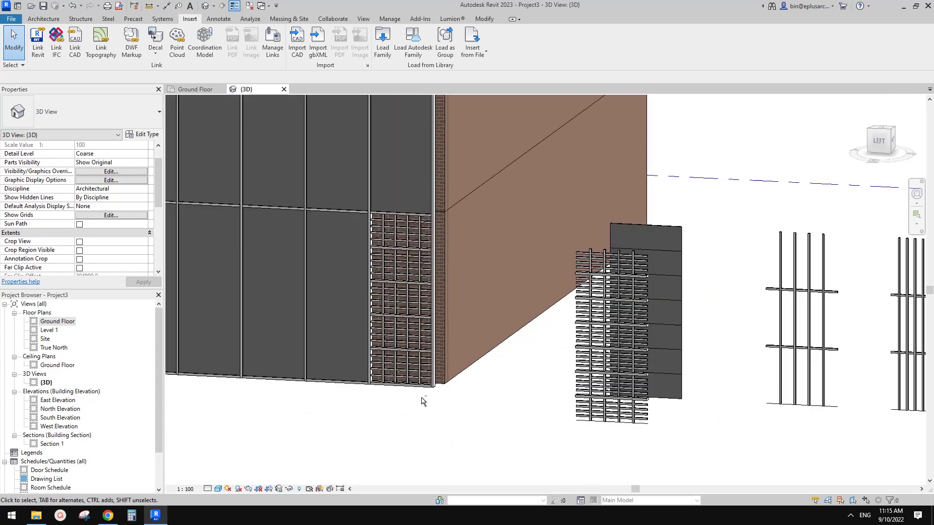
{"action": "middle_click_drag", "start_coordinate": [412, 349], "coordinate": [422, 342], "text": "shift"}
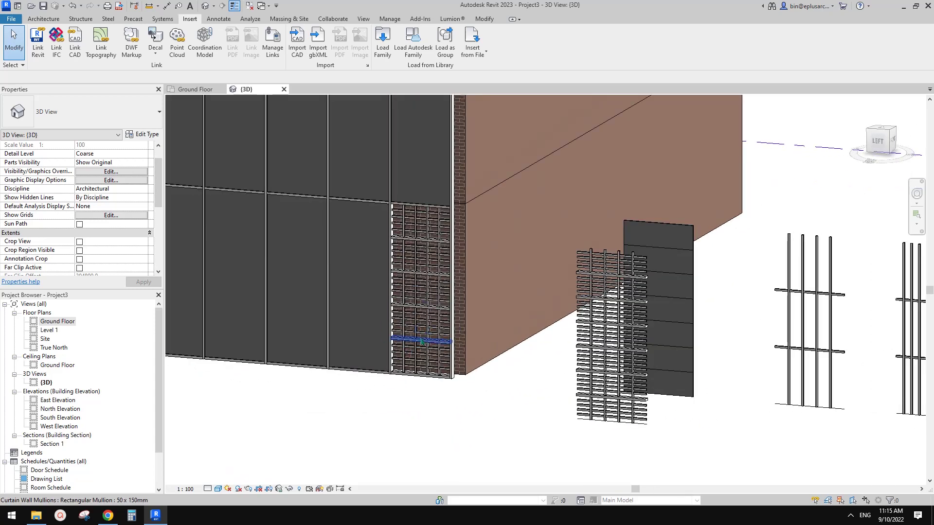
- Select all instances of the freestanding cw3 wall's type and set their horizontal grid number to 2
{"action": "scroll", "coordinate": [425, 327], "scroll_direction": "up", "scroll_amount": 2}
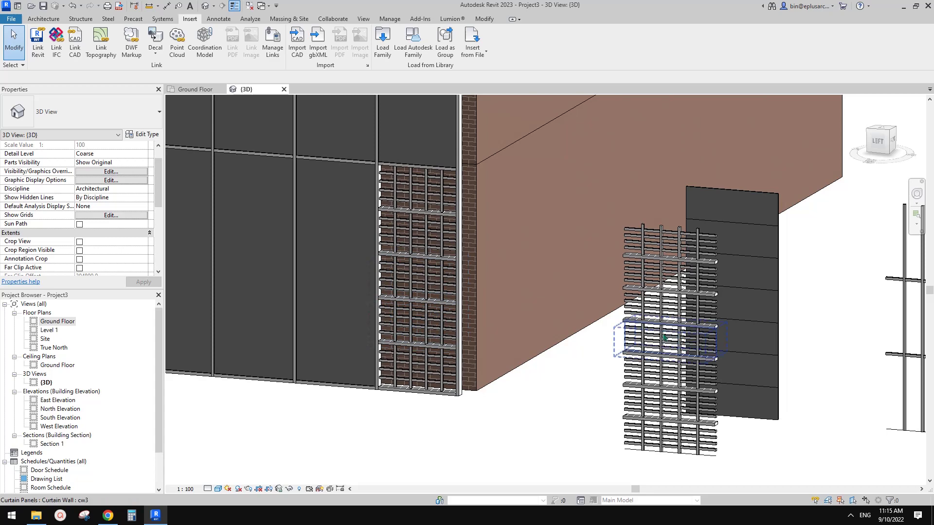
{"action": "middle_click_drag", "start_coordinate": [684, 348], "coordinate": [585, 334], "text": "shift"}
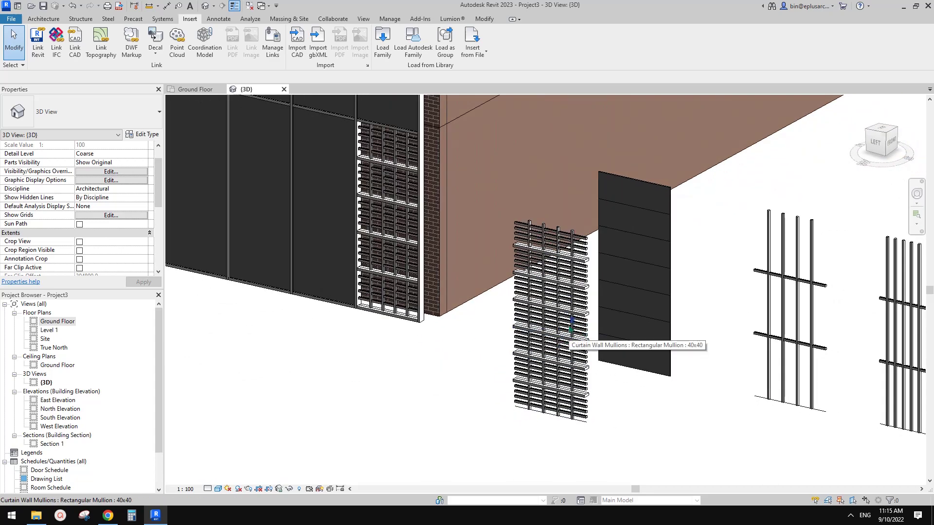
{"action": "middle_click_drag", "start_coordinate": [566, 343], "coordinate": [562, 355], "text": "shift"}
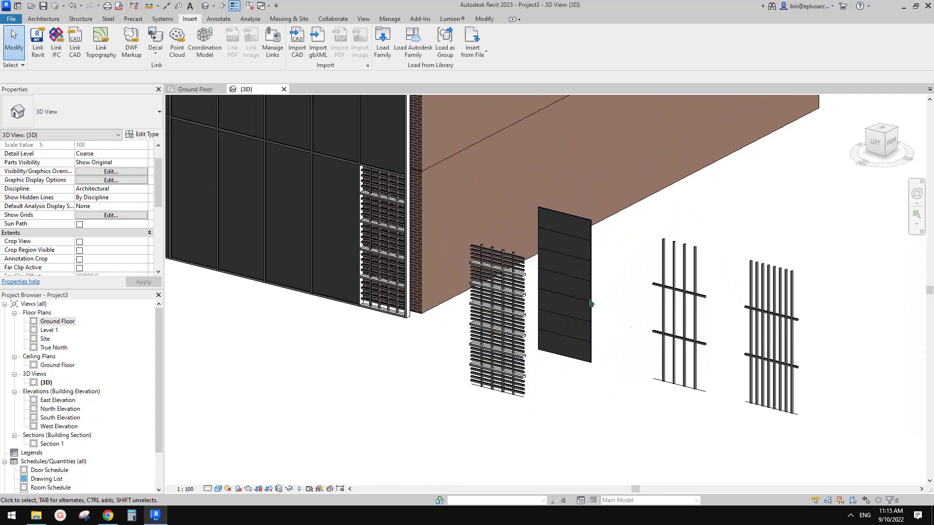
{"action": "middle_click_drag", "start_coordinate": [715, 255], "coordinate": [709, 262]}
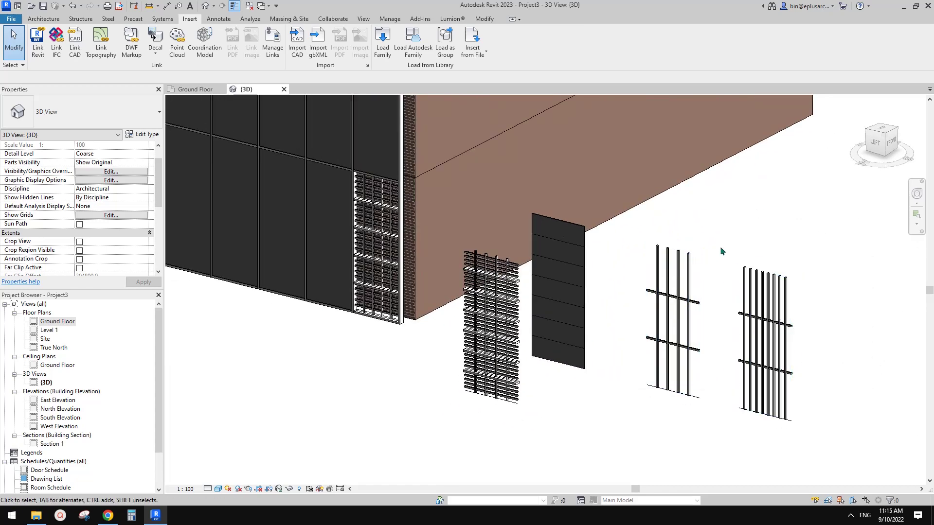
{"action": "left_click", "coordinate": [705, 259]}
{"action": "key", "text": "s"}
{"action": "key", "text": "a"}
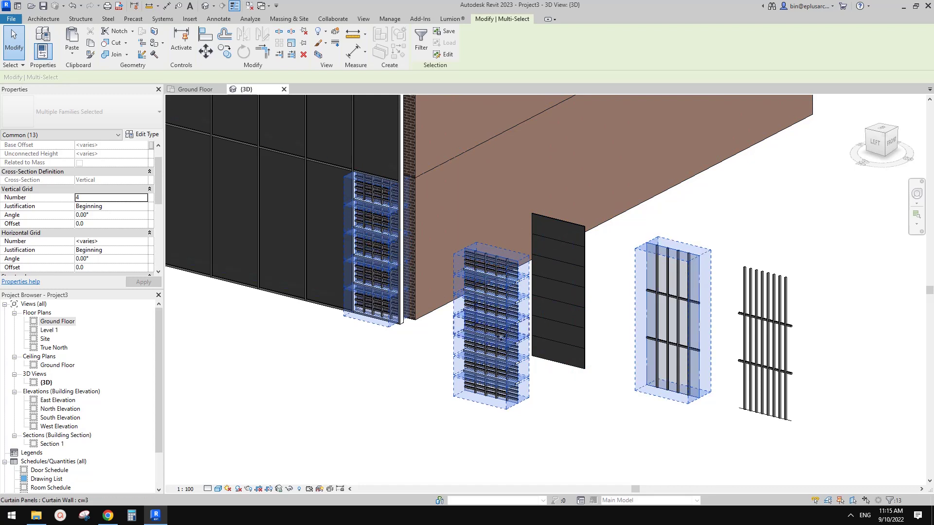
{"action": "left_click", "coordinate": [113, 241]}
{"action": "type", "text": "2"}
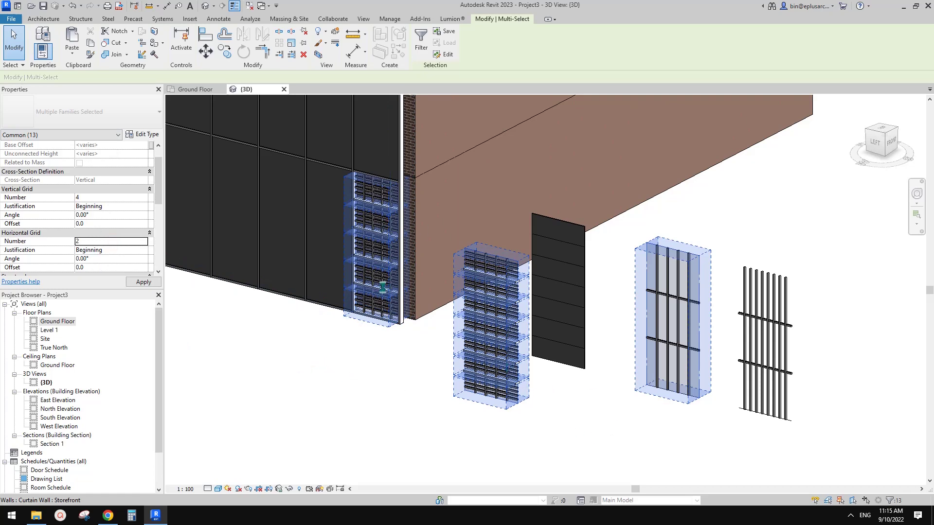
{"action": "key", "text": "Escape"}
{"action": "middle_click_drag", "start_coordinate": [428, 302], "coordinate": [457, 276], "text": "shift"}
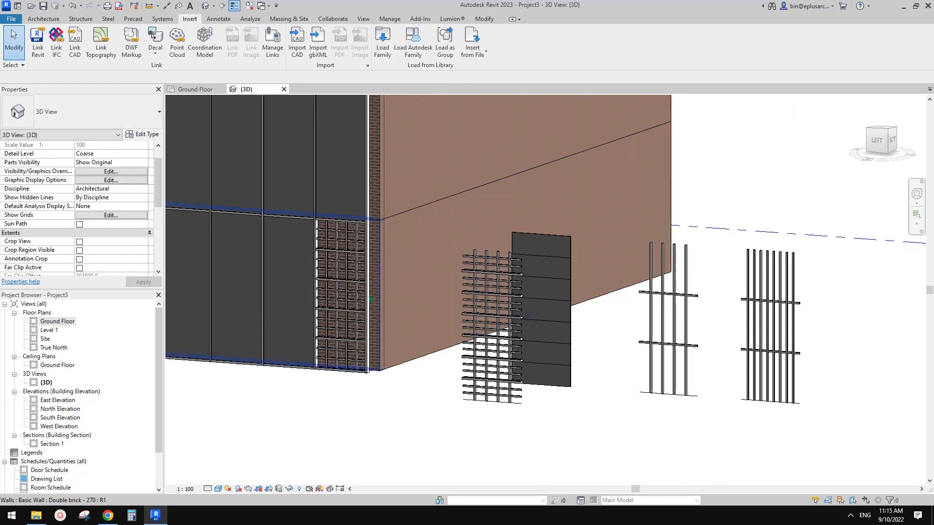
- Copy the freestanding cw2.3 wall to a spot about 3800 mm in front of the original
{"action": "scroll", "coordinate": [414, 326], "scroll_direction": "down", "scroll_amount": 2}
{"action": "middle_click_drag", "start_coordinate": [463, 317], "coordinate": [478, 385], "text": "shift"}
{"action": "left_click", "coordinate": [456, 349]}
{"action": "left_click", "coordinate": [479, 390]}
{"action": "left_click", "coordinate": [471, 378]}
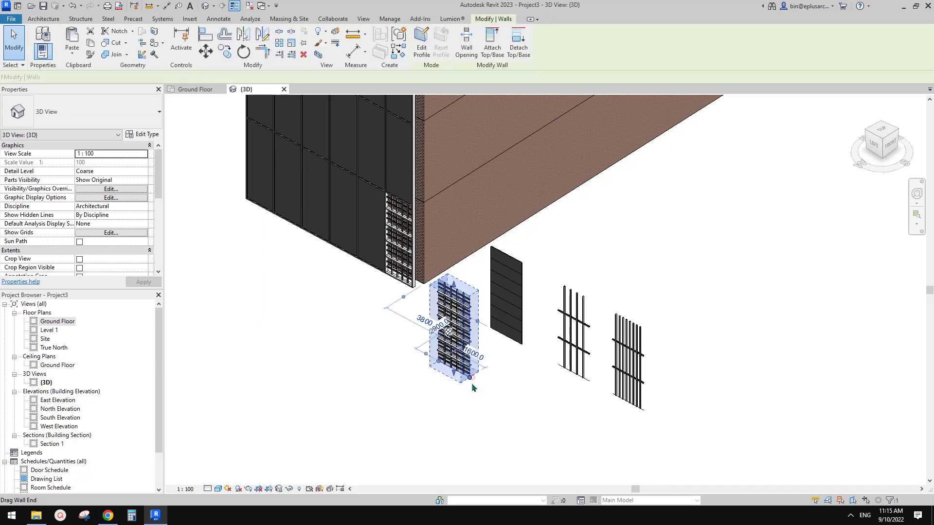
{"action": "key", "text": "c"}
{"action": "key", "text": "o"}
{"action": "left_click", "coordinate": [472, 382]}
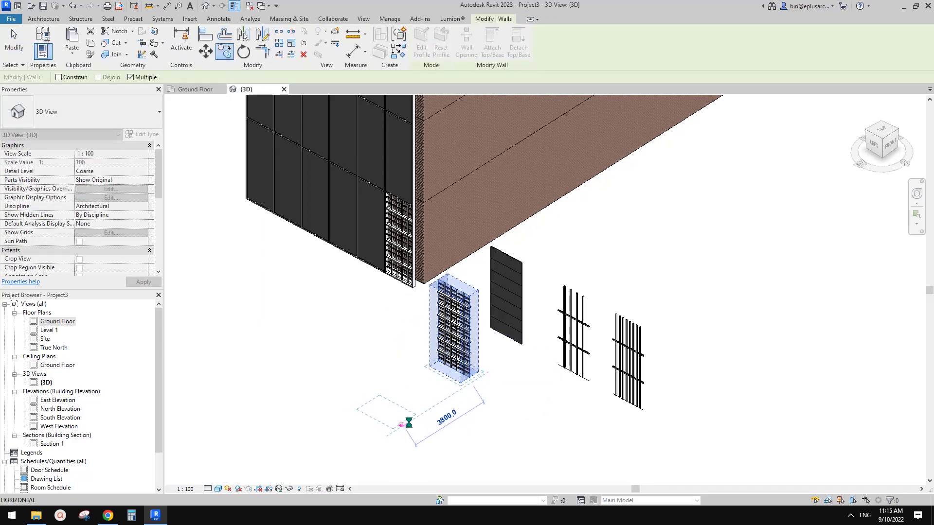
{"action": "key", "text": "Escape"}
- Duplicate the copied wall's type as cw2.4 and set its curtain panel to Curtain Wall : cw4
{"action": "left_click", "coordinate": [144, 134]}
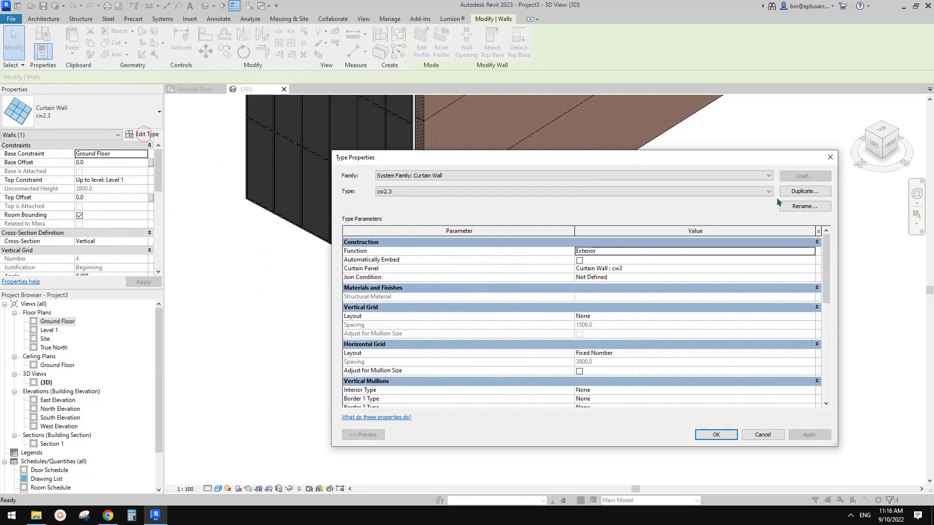
{"action": "left_click", "coordinate": [805, 191]}
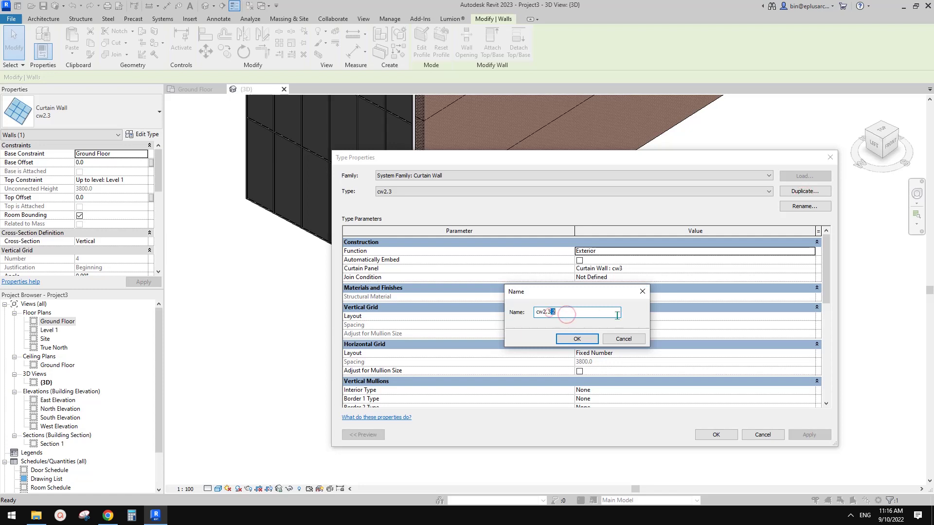
{"action": "left_click", "coordinate": [584, 337]}
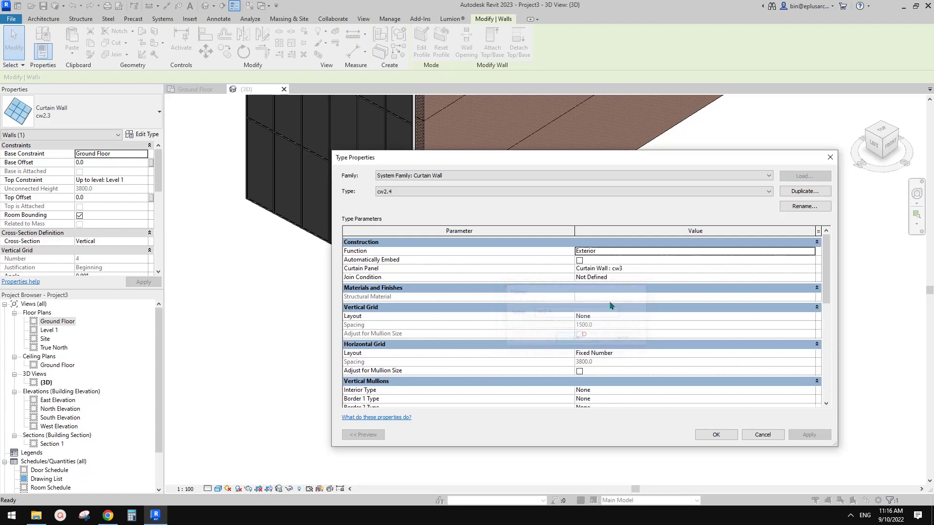
{"action": "left_click", "coordinate": [632, 267]}
{"action": "left_click", "coordinate": [809, 269]}
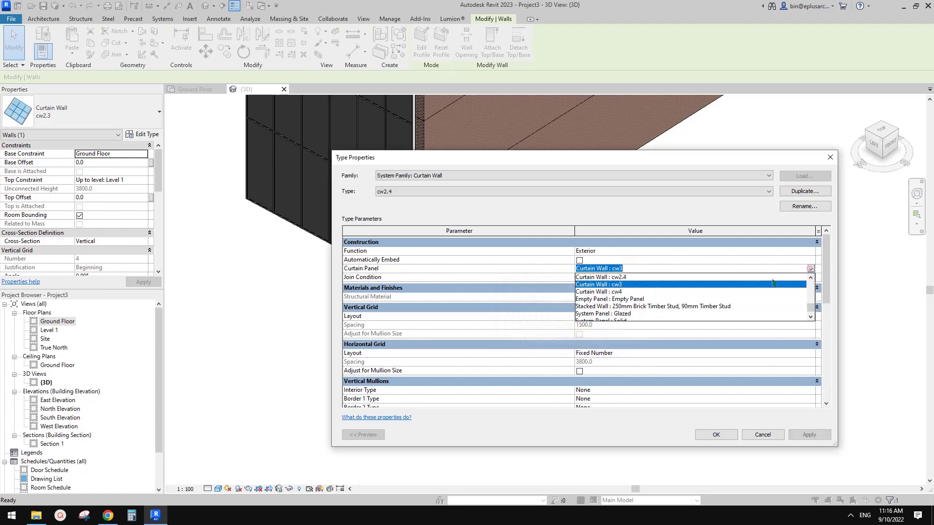
{"action": "left_click", "coordinate": [615, 292]}
{"action": "left_click", "coordinate": [725, 435]}
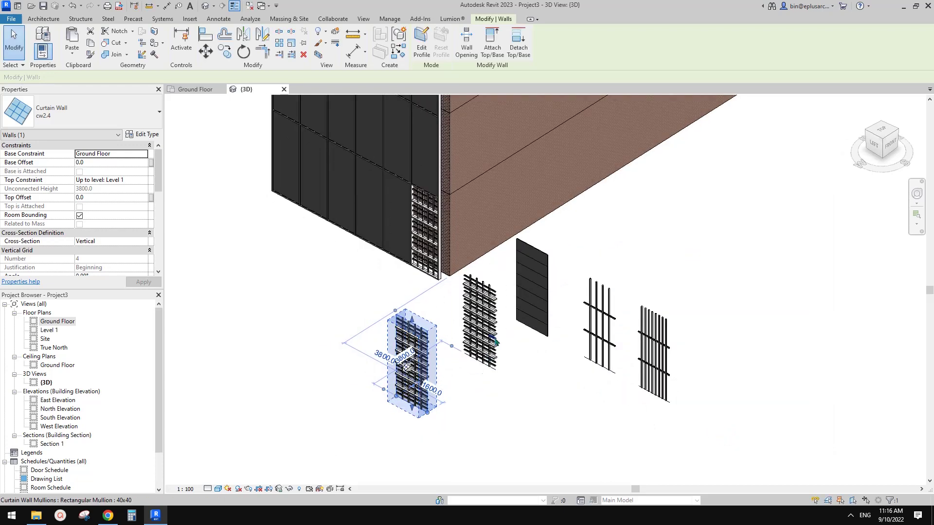
{"action": "key", "text": "Escape"}
{"action": "middle_click_drag", "start_coordinate": [494, 329], "coordinate": [518, 340], "text": "shift"}
{"action": "scroll", "coordinate": [637, 360], "scroll_direction": "up", "scroll_amount": 3}
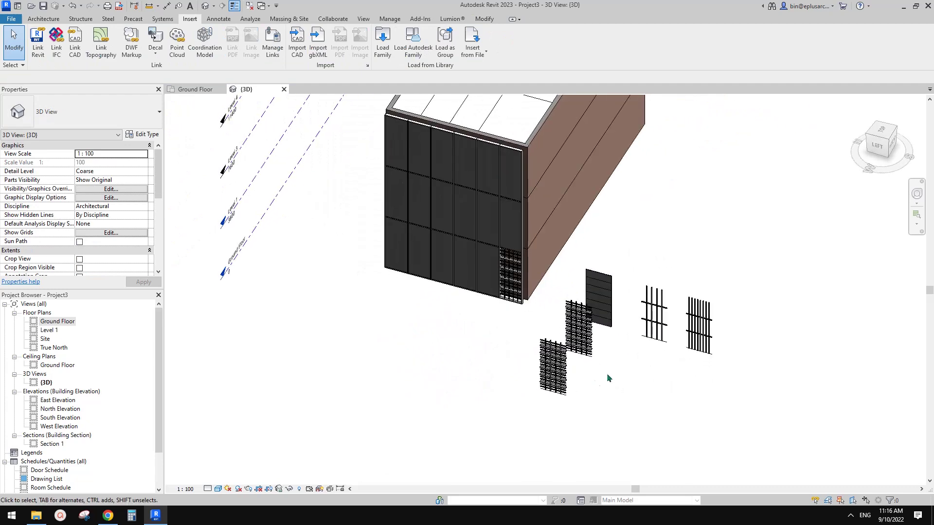
{"action": "middle_click_drag", "start_coordinate": [674, 393], "coordinate": [734, 411]}
{"action": "scroll", "coordinate": [595, 319], "scroll_direction": "up", "scroll_amount": 1}
{"action": "left_click", "coordinate": [562, 335]}
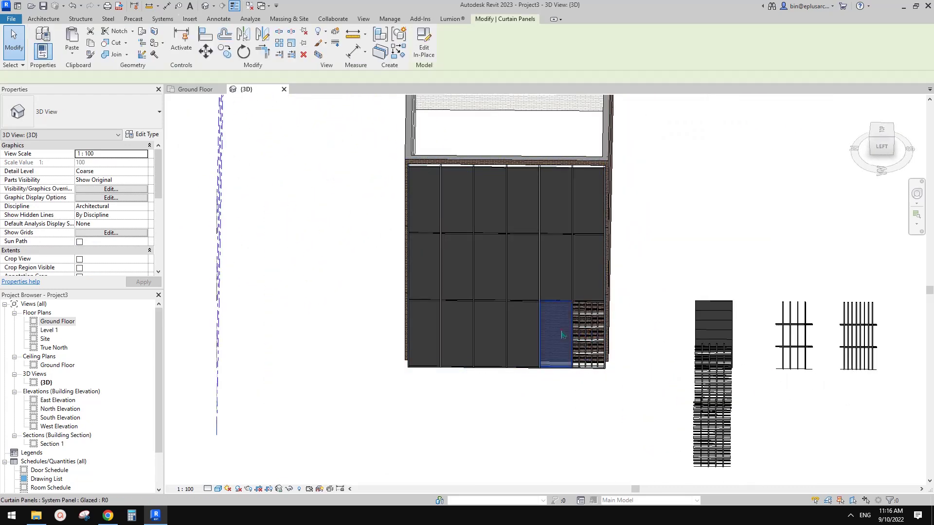
{"action": "middle_click_drag", "start_coordinate": [562, 334], "coordinate": [587, 329], "text": "shift"}
{"action": "key", "text": "Escape"}
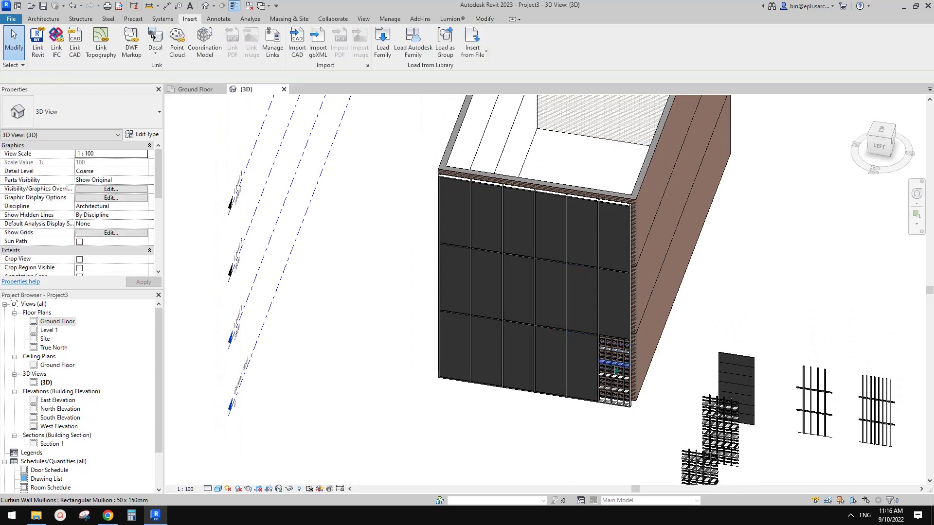
- Select the façade's cw2.3 panel plus seven scattered glazed panels across the three storeys and change them all to cw2.3
{"action": "key", "text": "Tab"}
{"action": "left_click", "coordinate": [613, 372]}
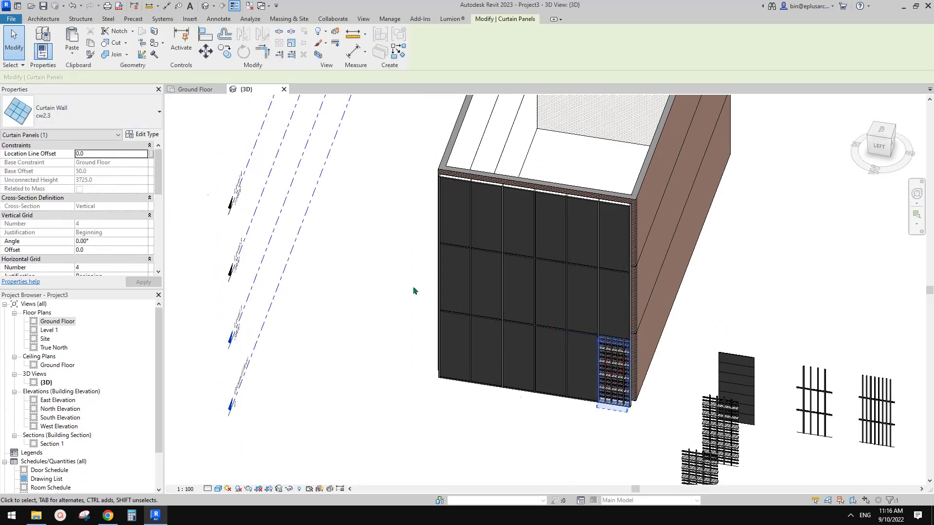
{"action": "left_click", "coordinate": [550, 351], "text": "ctrl"}
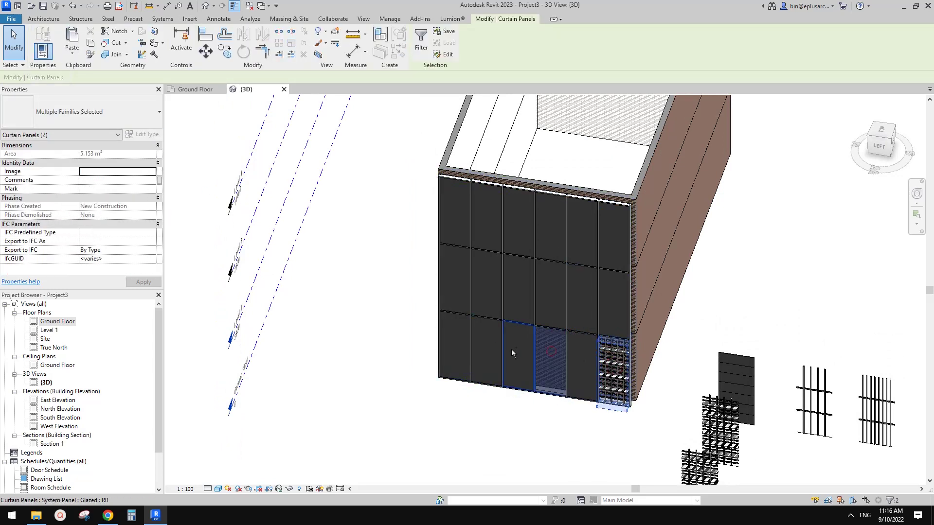
{"action": "left_click", "coordinate": [481, 346], "text": "ctrl"}
{"action": "left_click", "coordinate": [453, 277], "text": "ctrl"}
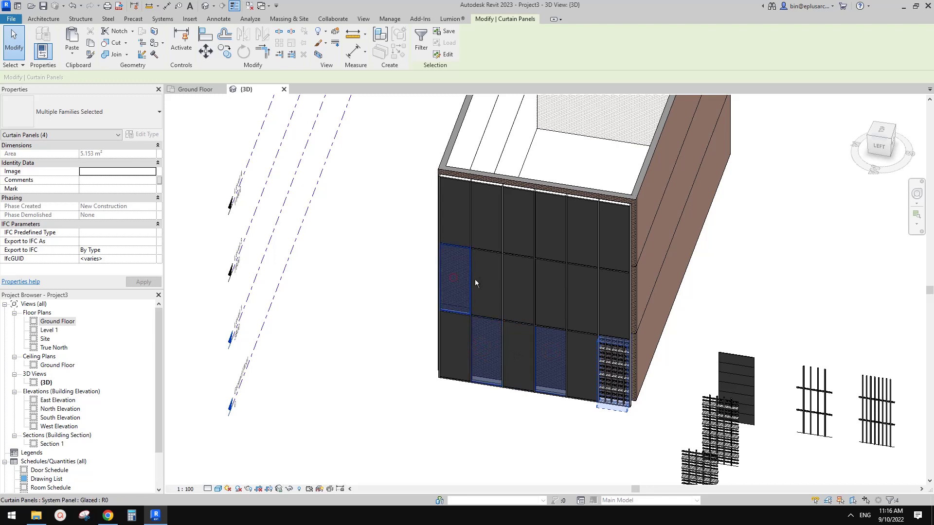
{"action": "left_click", "coordinate": [610, 231], "text": "ctrl"}
{"action": "left_click", "coordinate": [556, 287], "text": "ctrl"}
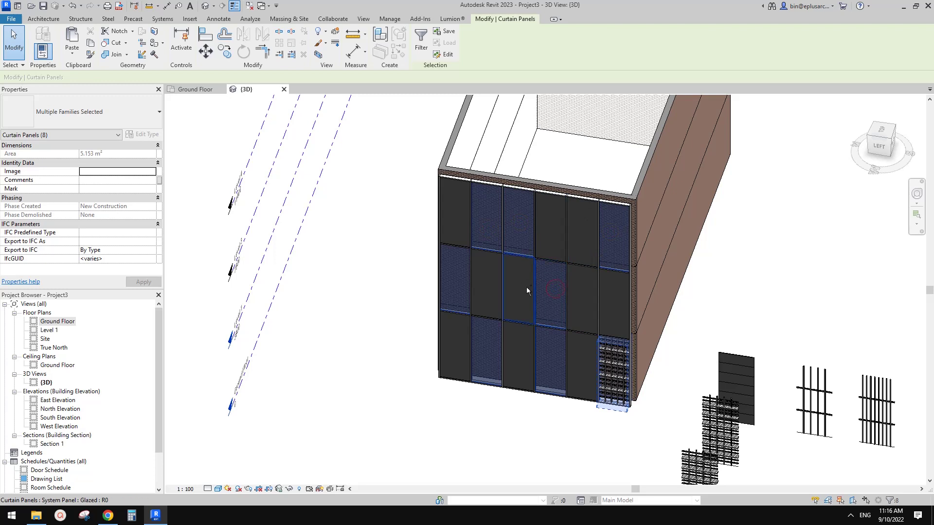
{"action": "left_click", "coordinate": [108, 111]}
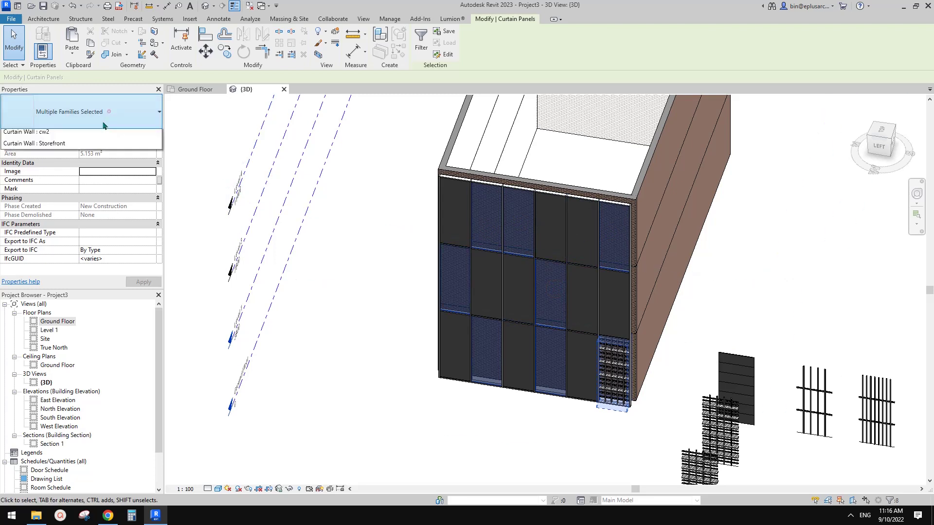
{"action": "left_click", "coordinate": [50, 189]}
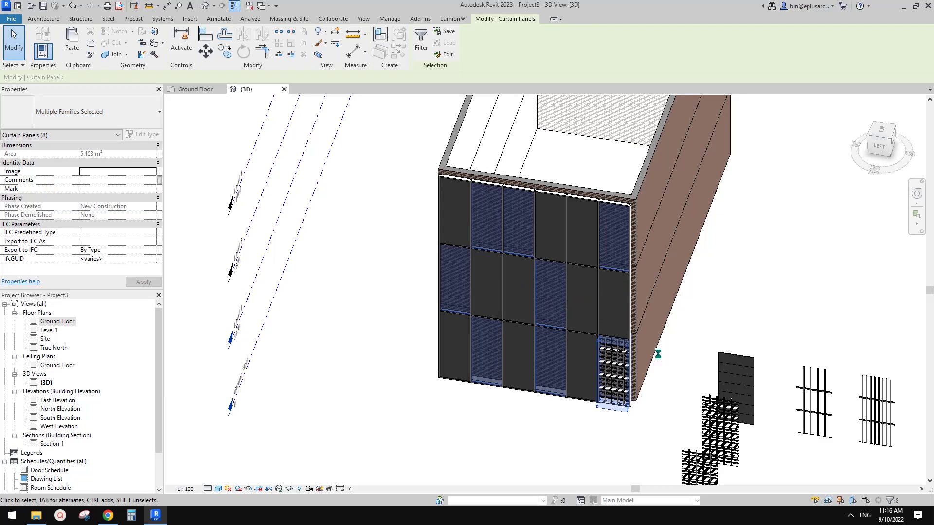
- Select five scattered glazed panels across the façade's three storeys and change them all to the curtain wall type cw2.4
{"action": "scroll", "coordinate": [616, 306], "scroll_direction": "up", "scroll_amount": 2}
{"action": "left_click", "coordinate": [618, 301]}
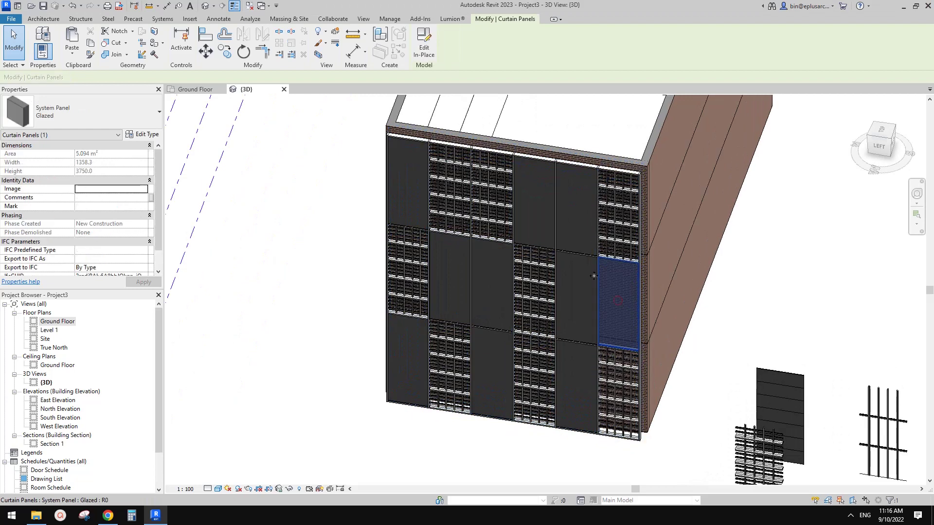
{"action": "left_click", "coordinate": [546, 208], "text": "ctrl"}
{"action": "left_click", "coordinate": [408, 189], "text": "ctrl"}
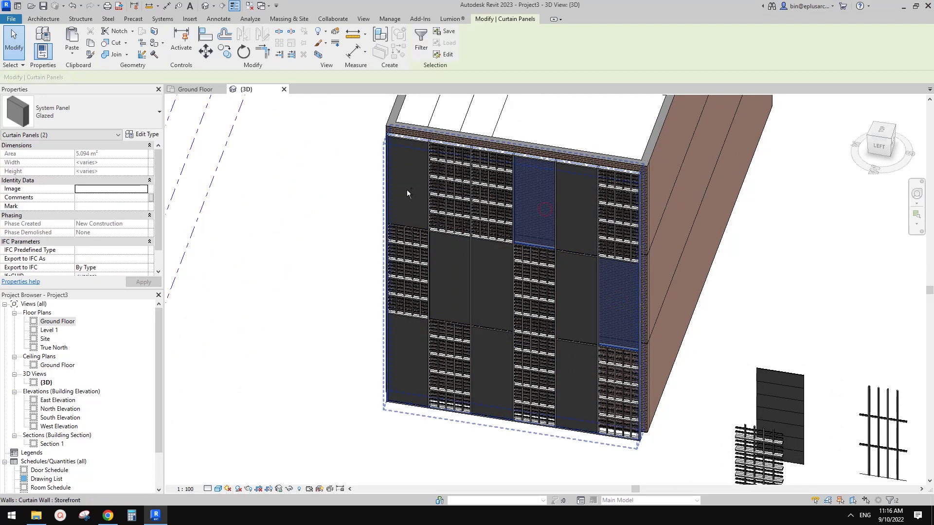
{"action": "left_click", "coordinate": [489, 281], "text": "ctrl"}
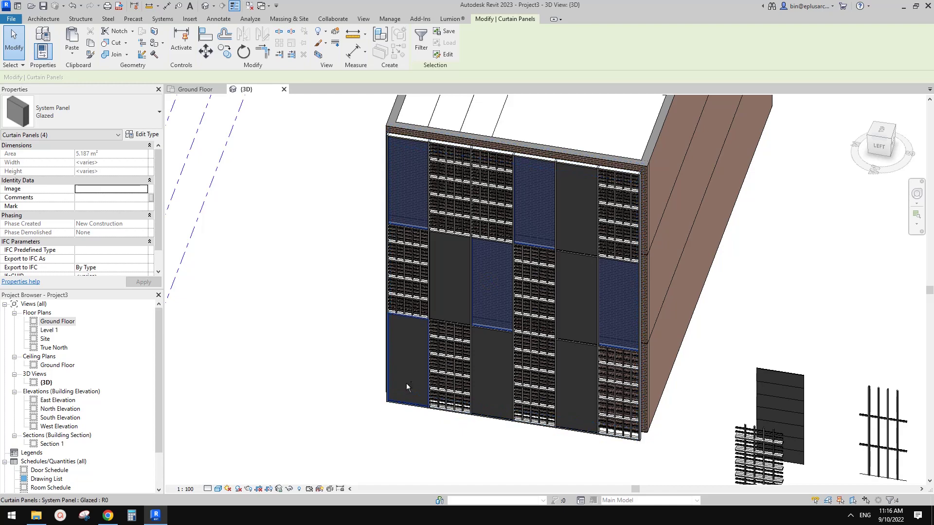
{"action": "left_click", "coordinate": [407, 383], "text": "ctrl"}
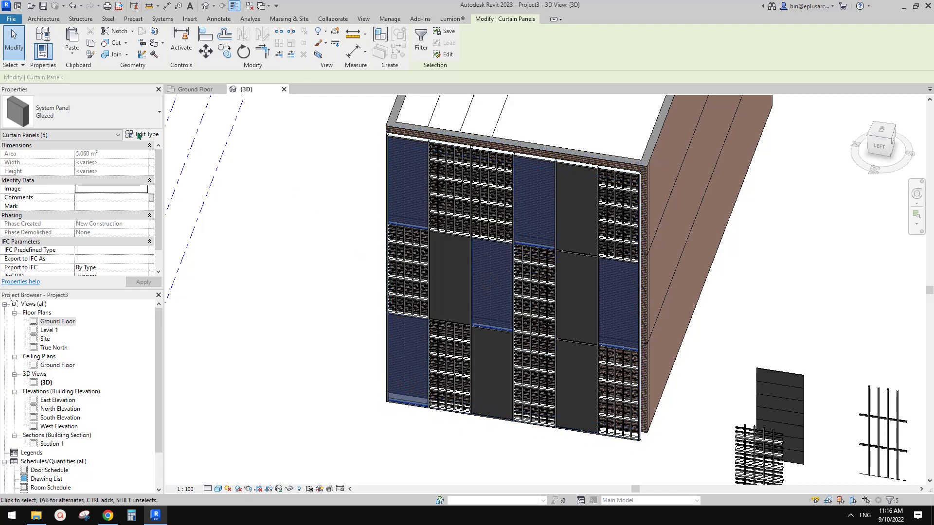
{"action": "left_click", "coordinate": [121, 118]}
{"action": "scroll", "coordinate": [73, 214], "scroll_direction": "up", "scroll_amount": 3}
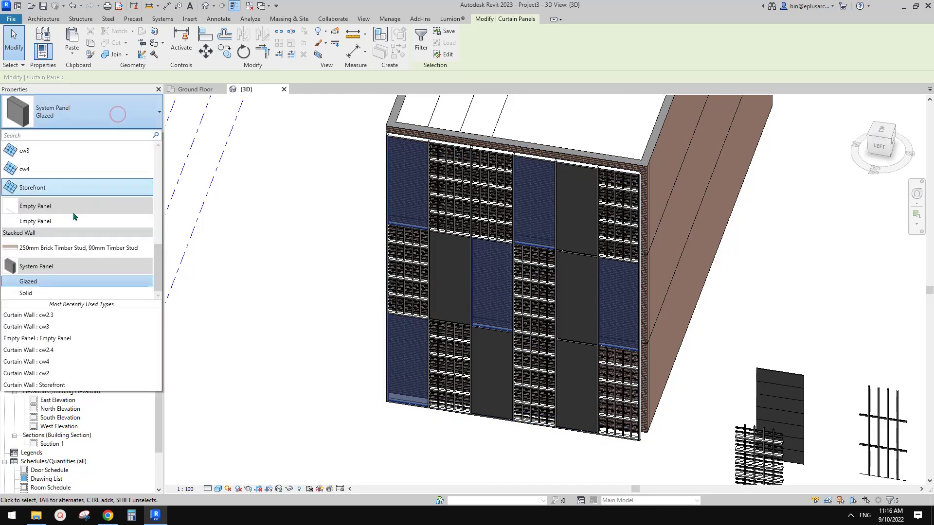
{"action": "left_click", "coordinate": [71, 178]}
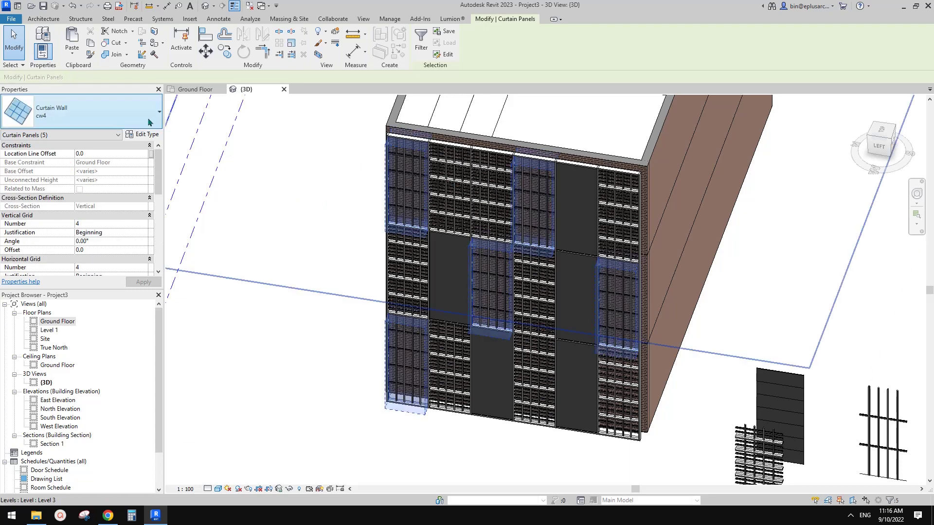
{"action": "left_click", "coordinate": [131, 111]}
{"action": "scroll", "coordinate": [93, 186], "scroll_direction": "up", "scroll_amount": 5}
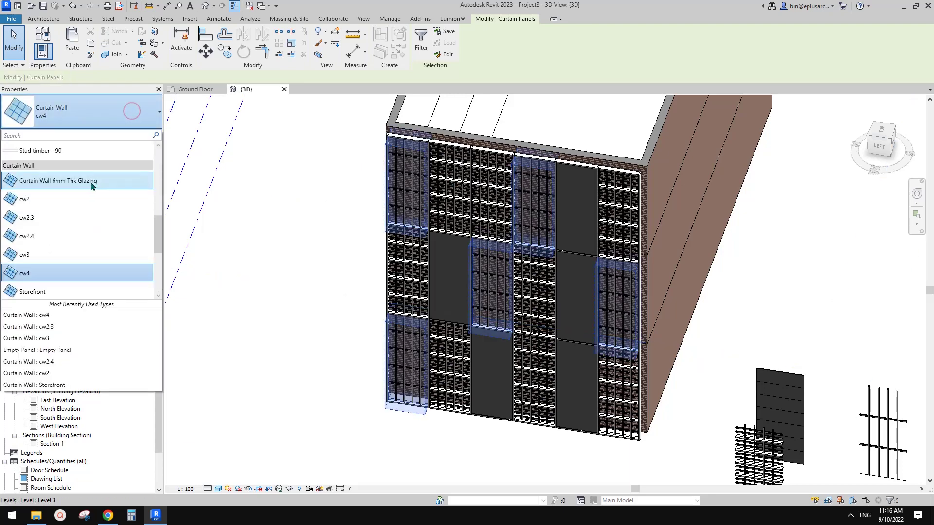
{"action": "left_click", "coordinate": [58, 236]}
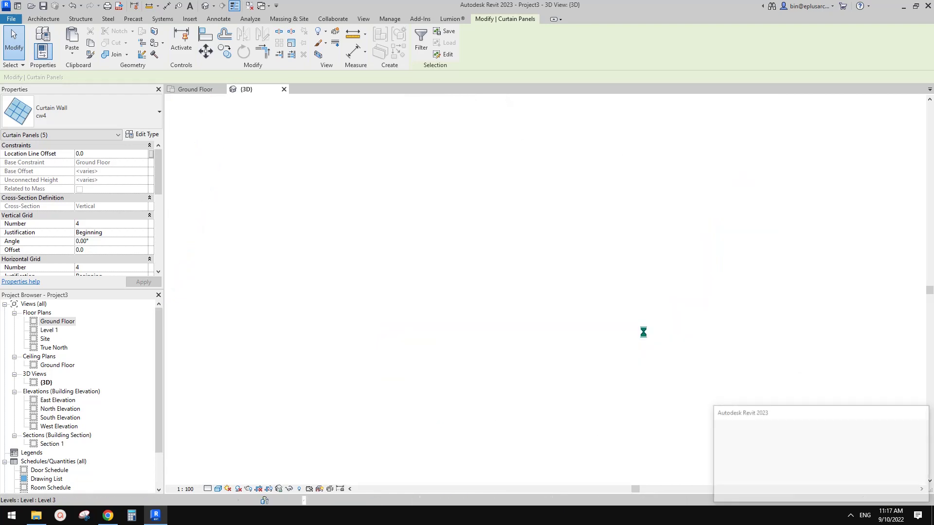
- Resolve the non-associated gridlines warning by deleting the gridlines, and clear the panel selection
{"action": "left_click_drag", "start_coordinate": [832, 417], "coordinate": [777, 337]}
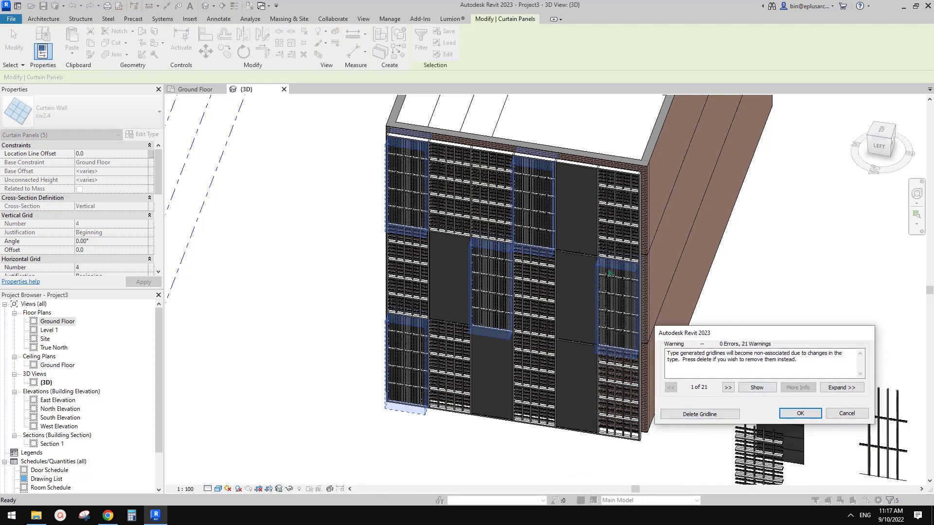
{"action": "left_click", "coordinate": [713, 416]}
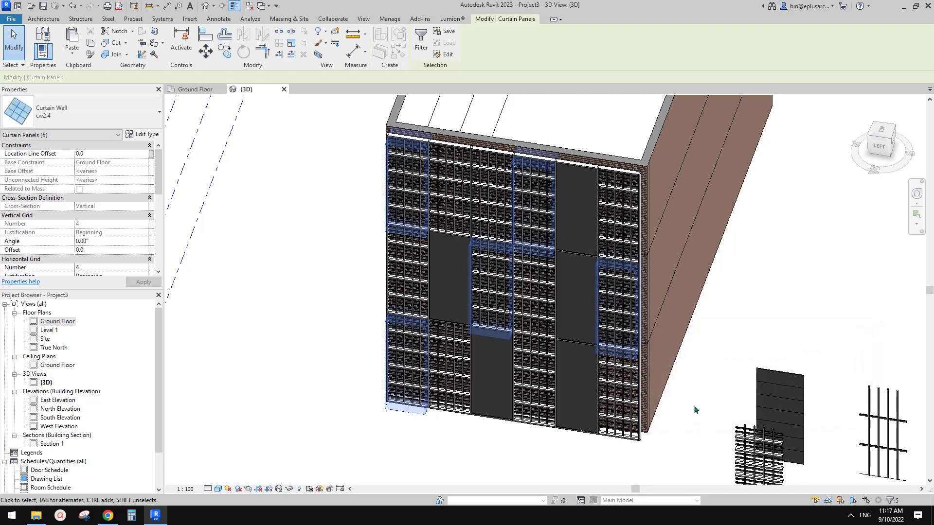
{"action": "left_click", "coordinate": [685, 401]}
{"action": "middle_click_drag", "start_coordinate": [694, 404], "coordinate": [646, 258]}
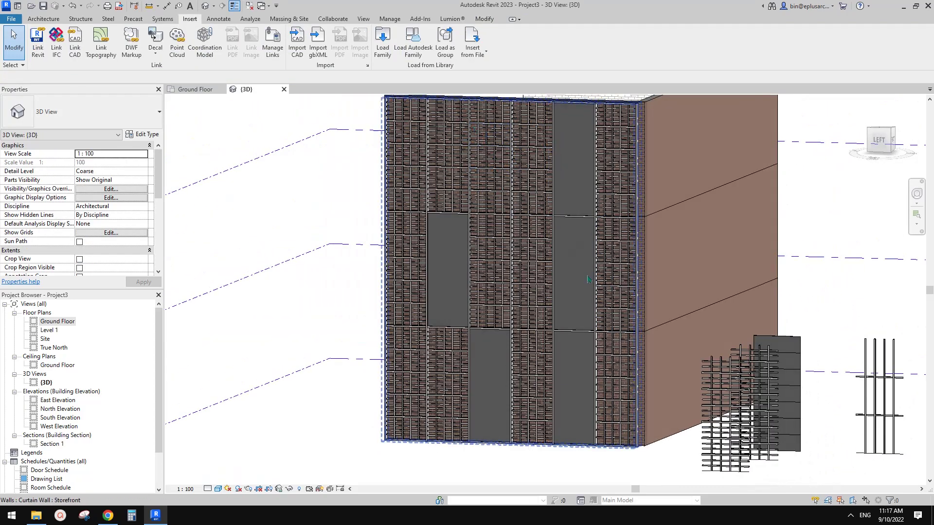
{"action": "middle_click_drag", "start_coordinate": [515, 165], "coordinate": [607, 343], "text": "shift"}
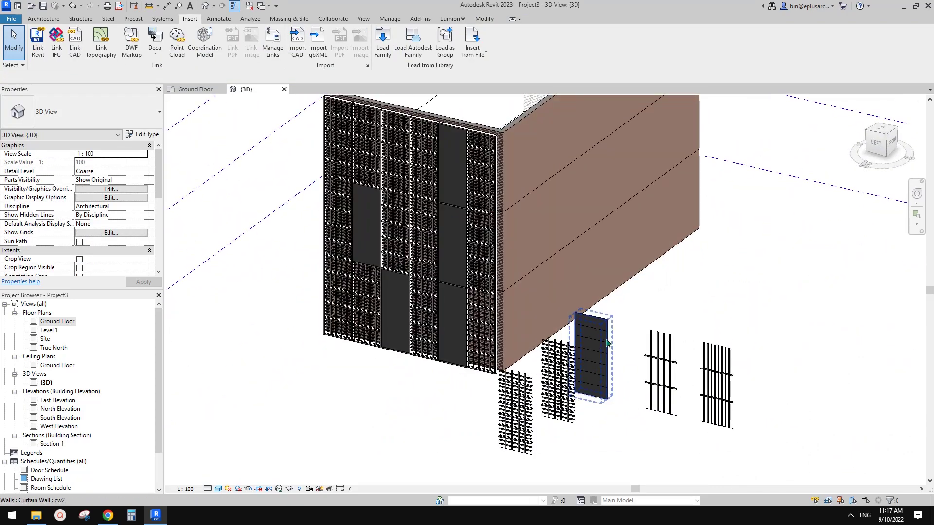
{"action": "left_click", "coordinate": [680, 343]}
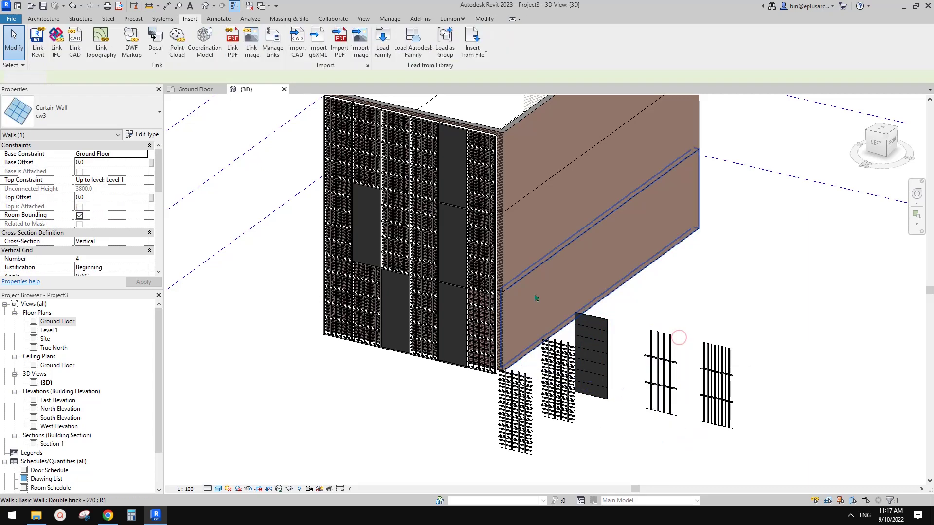
{"action": "key", "text": "Escape"}
- Select all instances of the cw3 panel nested in the façade's lower corner and set their horizontal grid number to 2
{"action": "scroll", "coordinate": [479, 303], "scroll_direction": "up", "scroll_amount": 3}
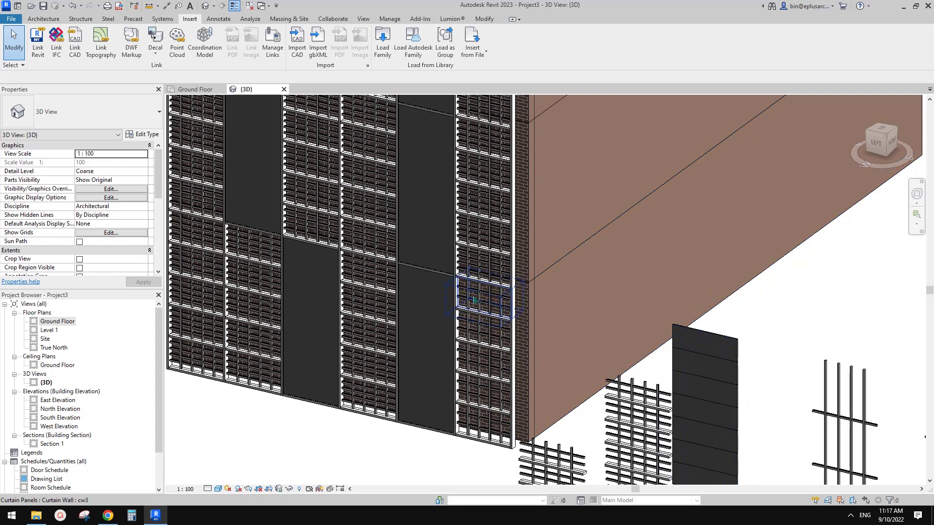
{"action": "left_click", "coordinate": [475, 300]}
{"action": "scroll", "coordinate": [404, 236], "scroll_direction": "down", "scroll_amount": 2}
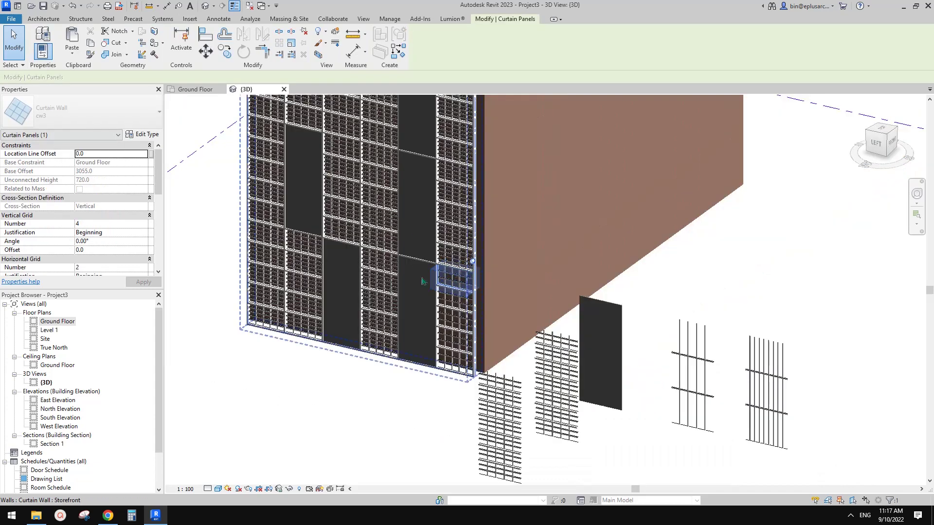
{"action": "middle_click_drag", "start_coordinate": [406, 277], "coordinate": [537, 326]}
{"action": "key", "text": "s"}
{"action": "key", "text": "a"}
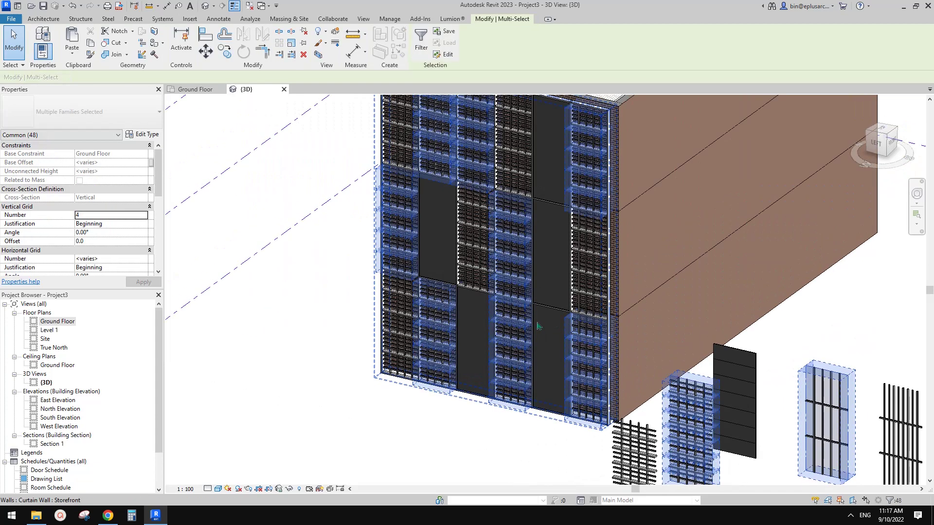
{"action": "scroll", "coordinate": [537, 326], "scroll_direction": "down", "scroll_amount": 3}
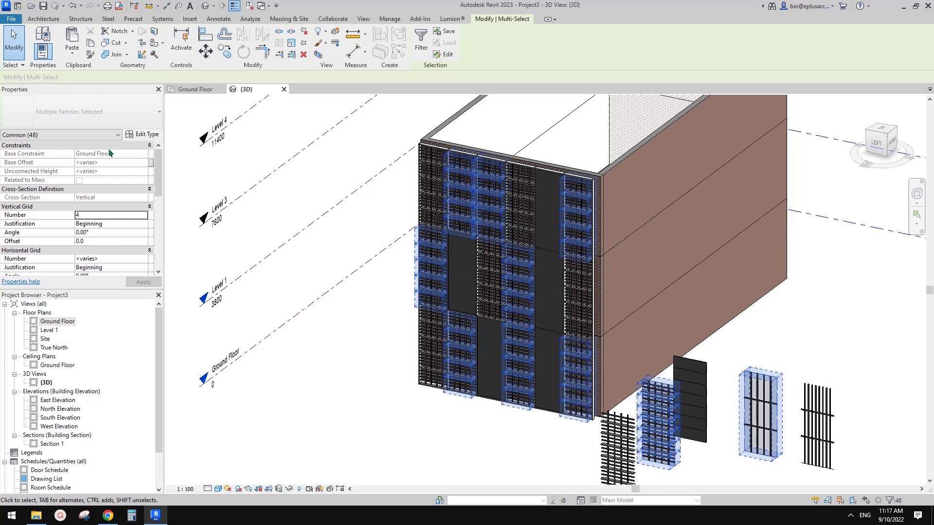
{"action": "left_click", "coordinate": [108, 259]}
{"action": "type", "text": "2"}
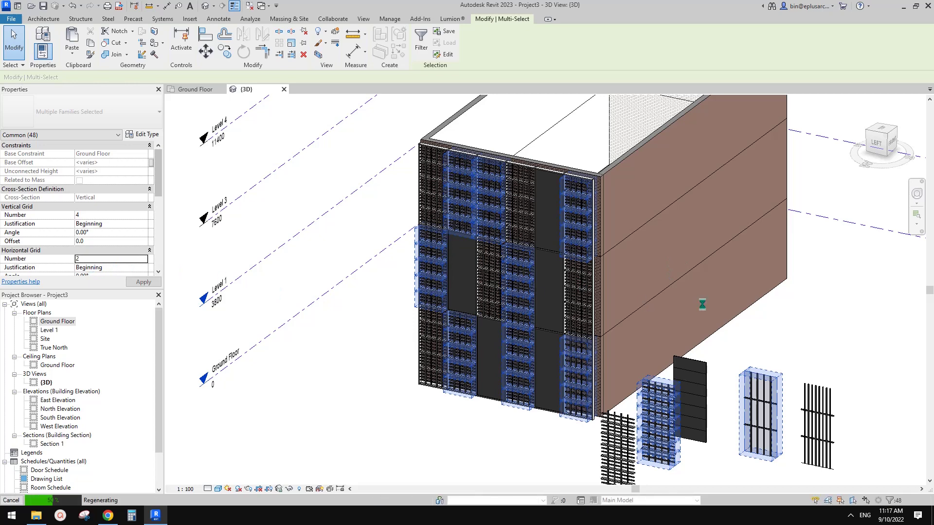
{"action": "left_click", "coordinate": [842, 339]}
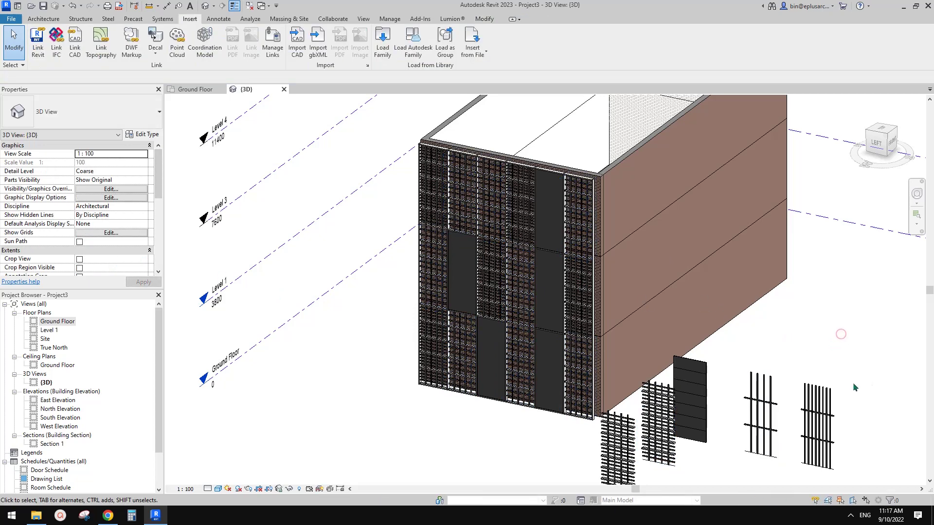
- Select all instances of the freestanding cw4 wall's type and set their vertical grid number to 8 and horizontal grid number to 2
{"action": "left_click", "coordinate": [838, 389]}
{"action": "key", "text": "s"}
{"action": "key", "text": "a"}
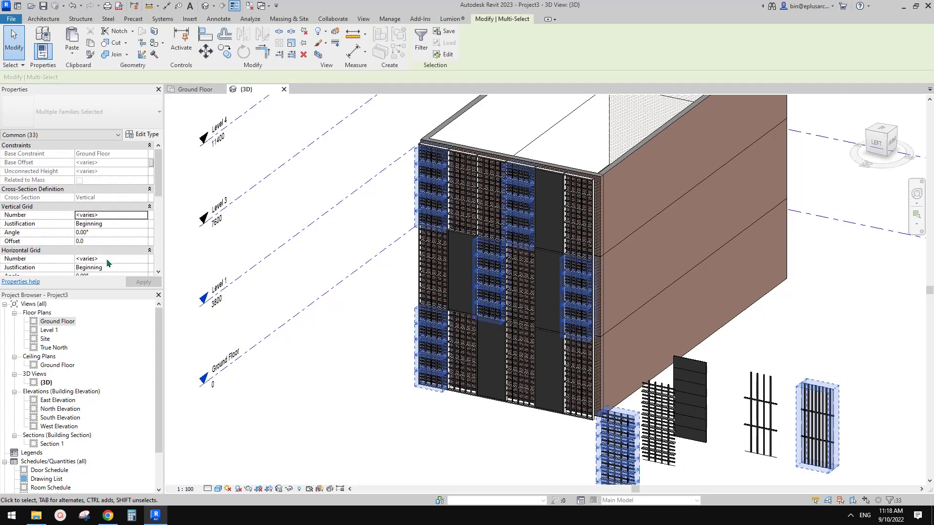
{"action": "left_click", "coordinate": [108, 216]}
{"action": "type", "text": "8"}
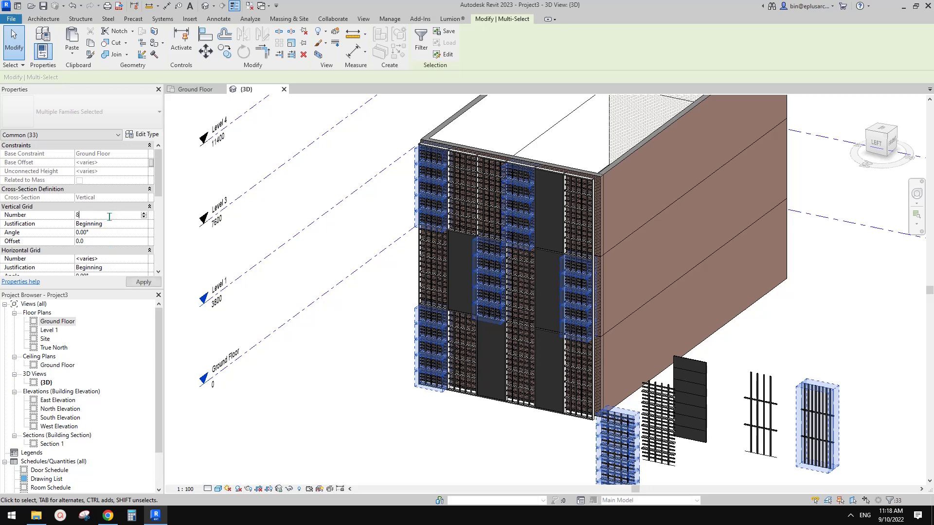
{"action": "left_click", "coordinate": [111, 259]}
{"action": "type", "text": "2"}
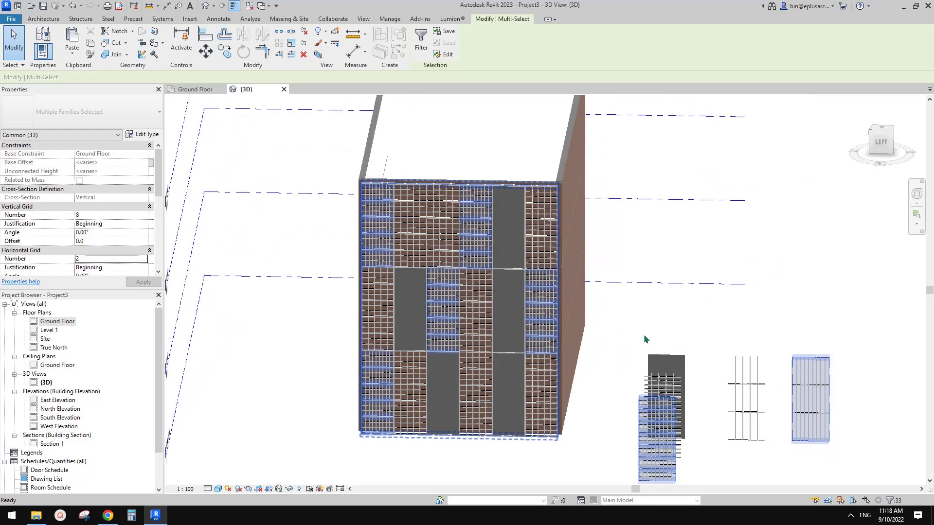
{"action": "left_click", "coordinate": [644, 337]}
- Compare the façade with the reference photo and sketch in the Google Docs document, and examine the nested mullions back in Revit
{"action": "middle_click_drag", "start_coordinate": [644, 369], "coordinate": [197, 463], "text": "shift"}
{"action": "left_click", "coordinate": [107, 515]}
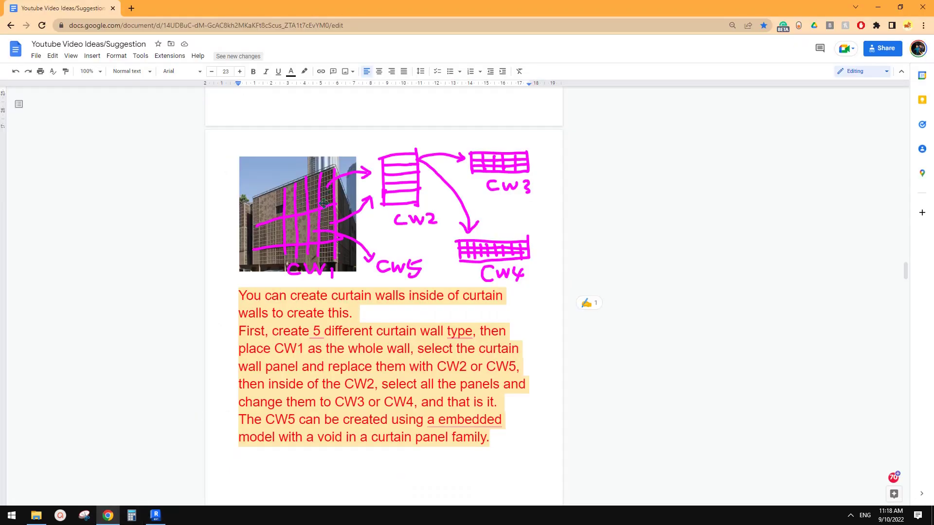
{"action": "left_click", "coordinate": [155, 515]}
{"action": "scroll", "coordinate": [618, 285], "scroll_direction": "up", "scroll_amount": 1}
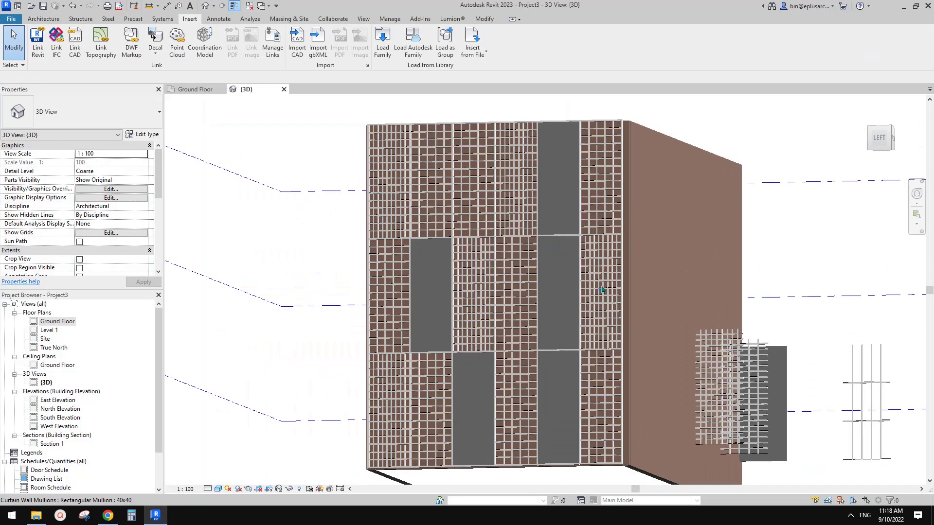
{"action": "middle_click_drag", "start_coordinate": [608, 263], "coordinate": [530, 326], "text": "shift"}
{"action": "scroll", "coordinate": [622, 275], "scroll_direction": "up", "scroll_amount": 4}
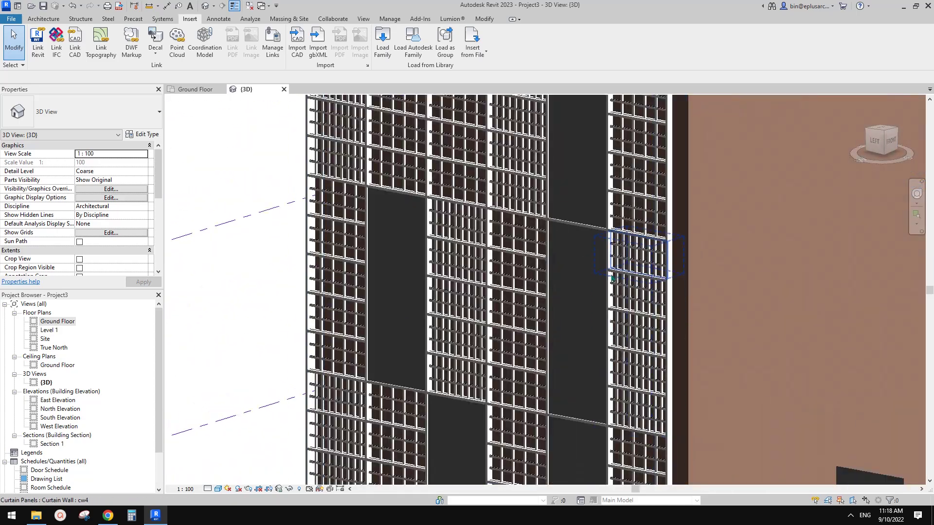
{"action": "scroll", "coordinate": [654, 280], "scroll_direction": "down", "scroll_amount": 2}
{"action": "middle_click_drag", "start_coordinate": [654, 280], "coordinate": [605, 270]}
{"action": "scroll", "coordinate": [614, 269], "scroll_direction": "up", "scroll_amount": 2}
{"action": "scroll", "coordinate": [626, 284], "scroll_direction": "down", "scroll_amount": 2}
- Set the interior type of the vertical mullions in the cw4 wall type to Rectangular Mullion : 50 x 150mm
{"action": "middle_click_drag", "start_coordinate": [744, 361], "coordinate": [600, 188]}
{"action": "middle_click_drag", "start_coordinate": [767, 300], "coordinate": [506, 255]}
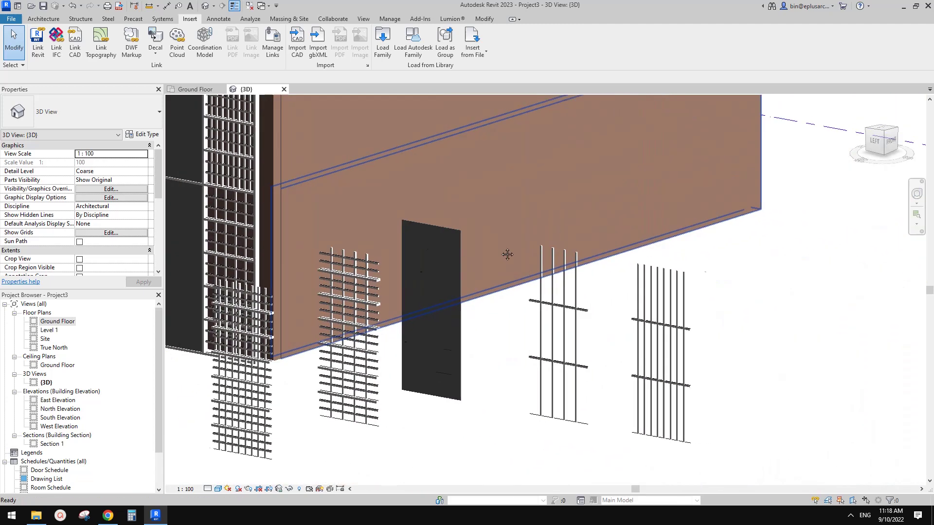
{"action": "scroll", "coordinate": [679, 273], "scroll_direction": "up", "scroll_amount": 1}
{"action": "scroll", "coordinate": [678, 271], "scroll_direction": "up", "scroll_amount": 2}
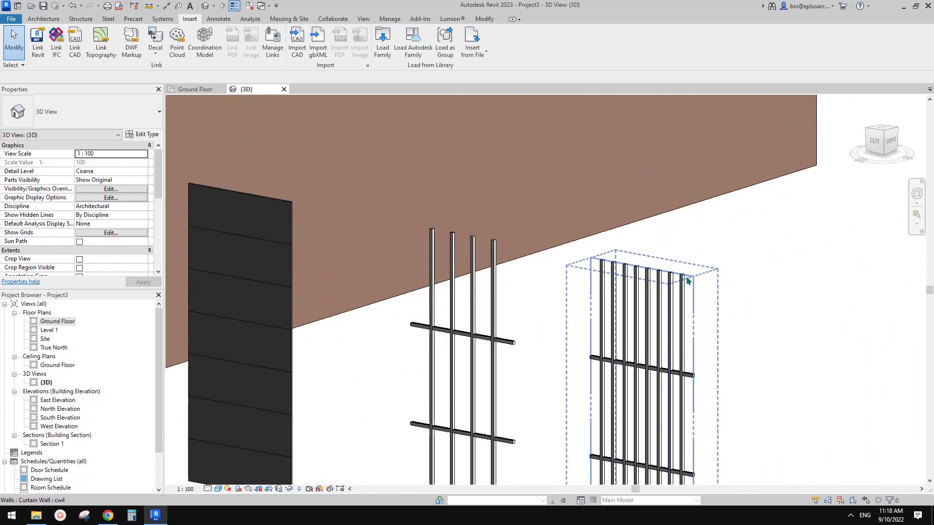
{"action": "left_click", "coordinate": [676, 342]}
{"action": "left_click", "coordinate": [144, 134]}
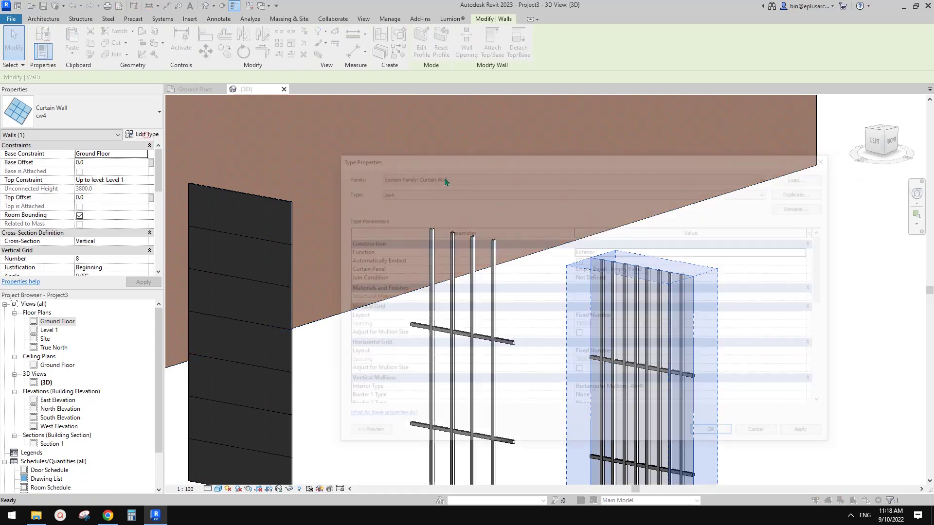
{"action": "scroll", "coordinate": [676, 368], "scroll_direction": "down", "scroll_amount": 2}
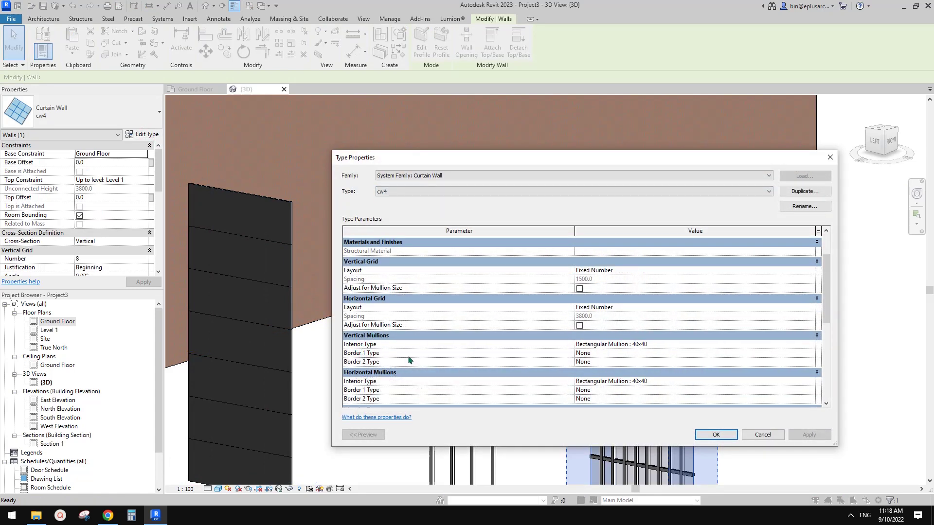
{"action": "left_click", "coordinate": [768, 344]}
{"action": "left_click", "coordinate": [810, 345]}
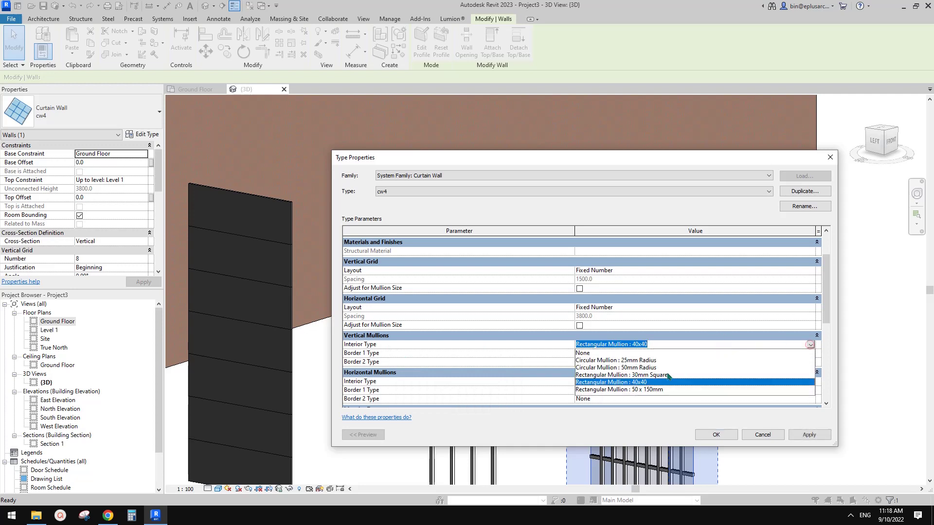
{"action": "left_click", "coordinate": [646, 390]}
{"action": "left_click", "coordinate": [713, 436]}
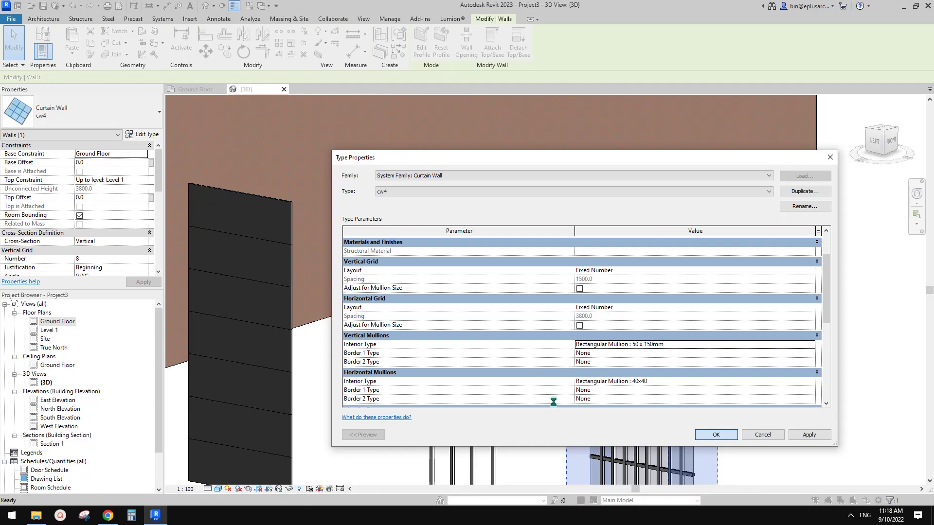
- Examine the deeper vertical mullions across the façade and check the pattern against the reference photo in the Google Docs document
{"action": "scroll", "coordinate": [502, 344], "scroll_direction": "down", "scroll_amount": 3}
{"action": "middle_click_drag", "start_coordinate": [340, 292], "coordinate": [676, 336]}
{"action": "middle_click_drag", "start_coordinate": [446, 203], "coordinate": [723, 320]}
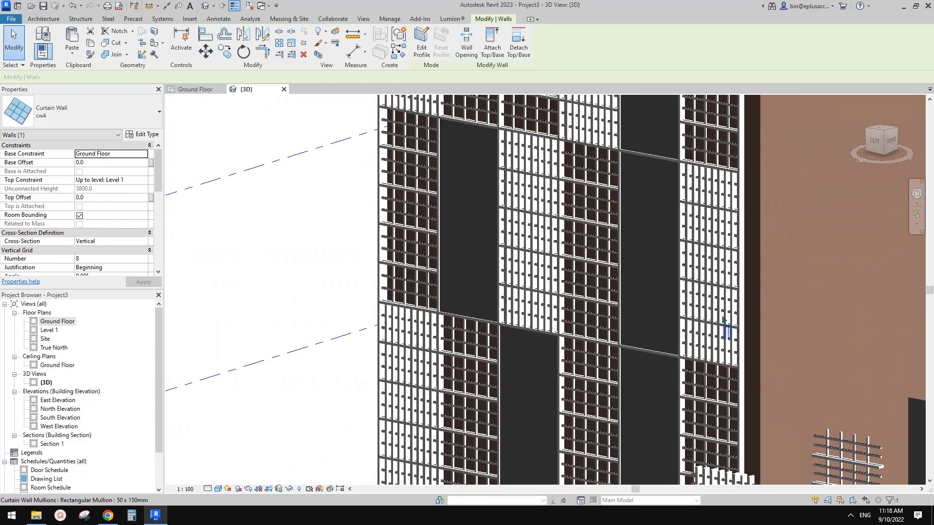
{"action": "key", "text": "Escape"}
{"action": "scroll", "coordinate": [711, 257], "scroll_direction": "down", "scroll_amount": 2}
{"action": "middle_click_drag", "start_coordinate": [693, 364], "coordinate": [625, 371], "text": "shift"}
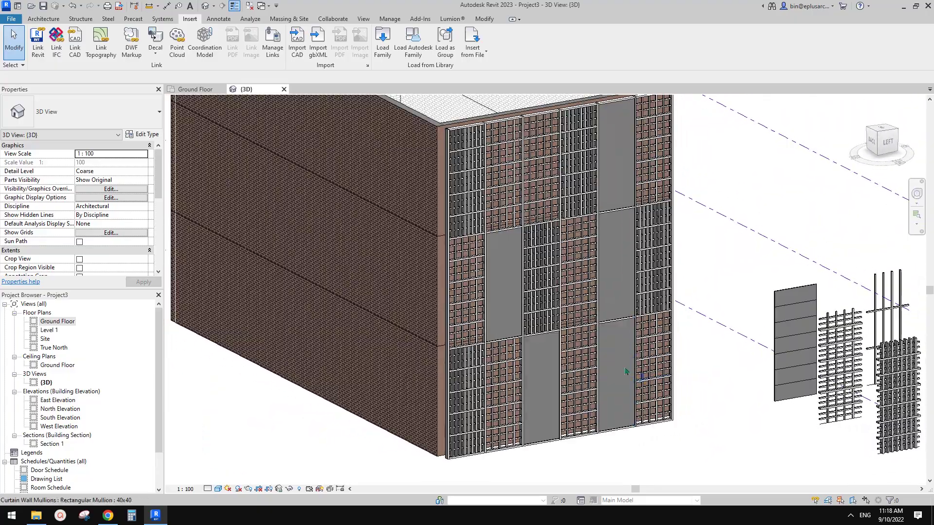
{"action": "left_click", "coordinate": [108, 515]}
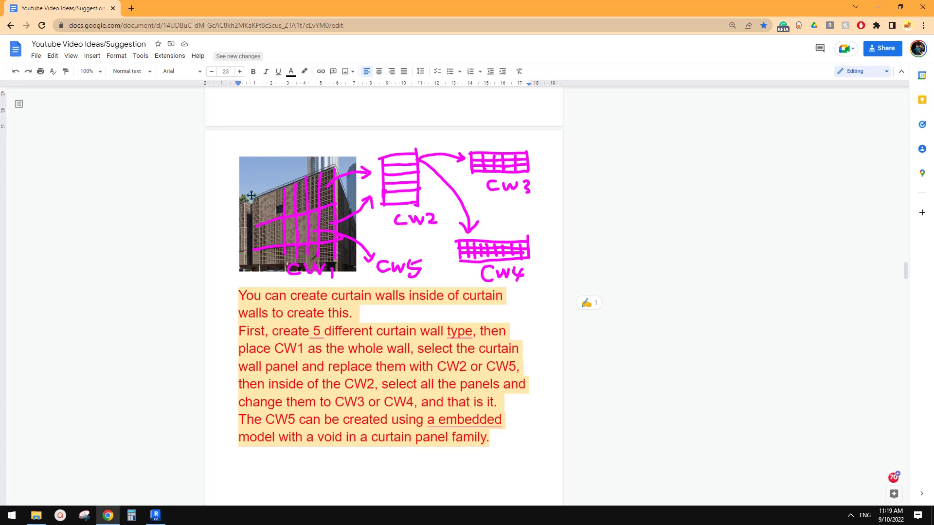
{"action": "left_click", "coordinate": [162, 521]}
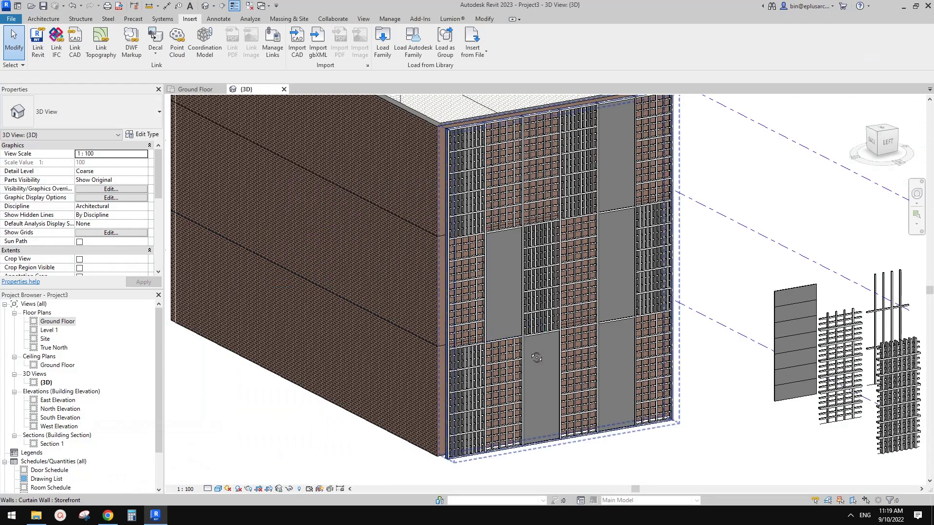
- Open the solid glazed system panel in the middle row, second column from the façade's far edge, for in-place editing
{"action": "scroll", "coordinate": [635, 287], "scroll_direction": "up", "scroll_amount": 1}
{"action": "key", "text": "Tab"}
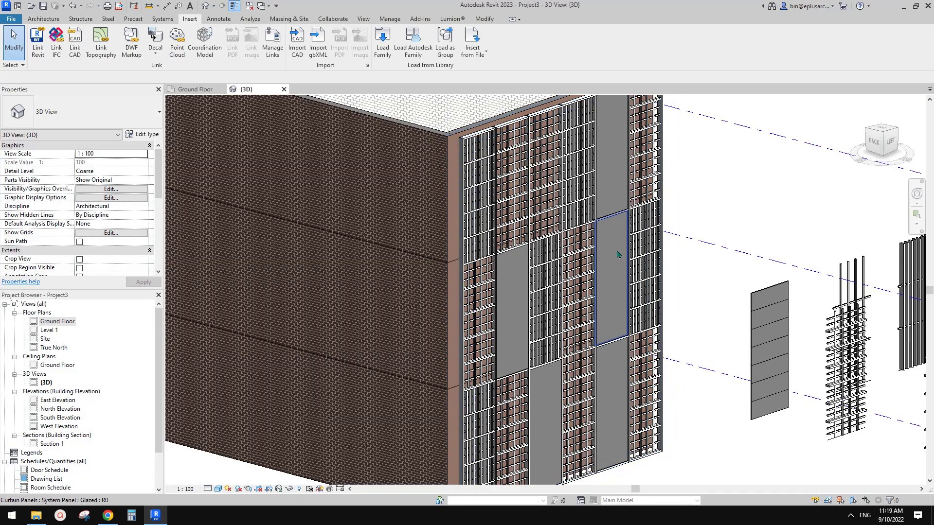
{"action": "left_click", "coordinate": [617, 250]}
{"action": "scroll", "coordinate": [644, 290], "scroll_direction": "down", "scroll_amount": 3}
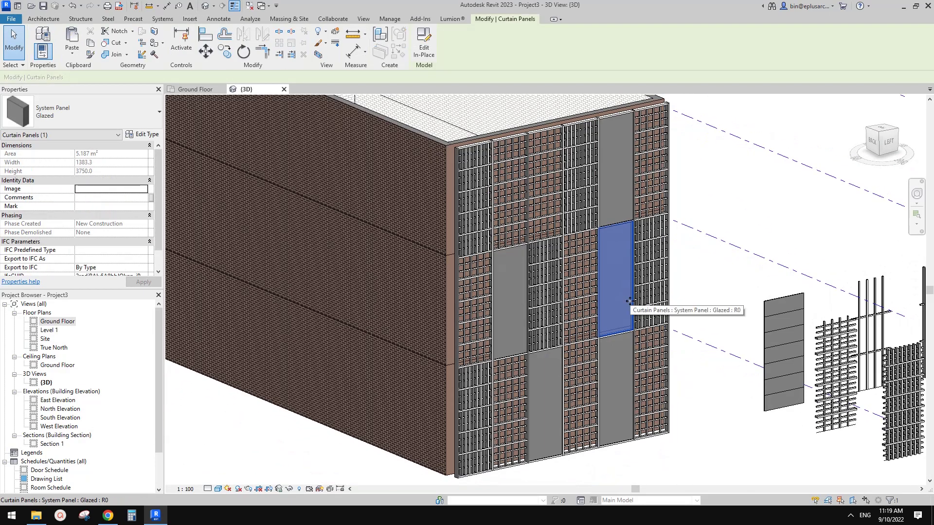
{"action": "key", "text": "Escape"}
{"action": "scroll", "coordinate": [633, 312], "scroll_direction": "up", "scroll_amount": 2}
{"action": "left_click", "coordinate": [626, 265]}
{"action": "scroll", "coordinate": [632, 270], "scroll_direction": "up", "scroll_amount": 2}
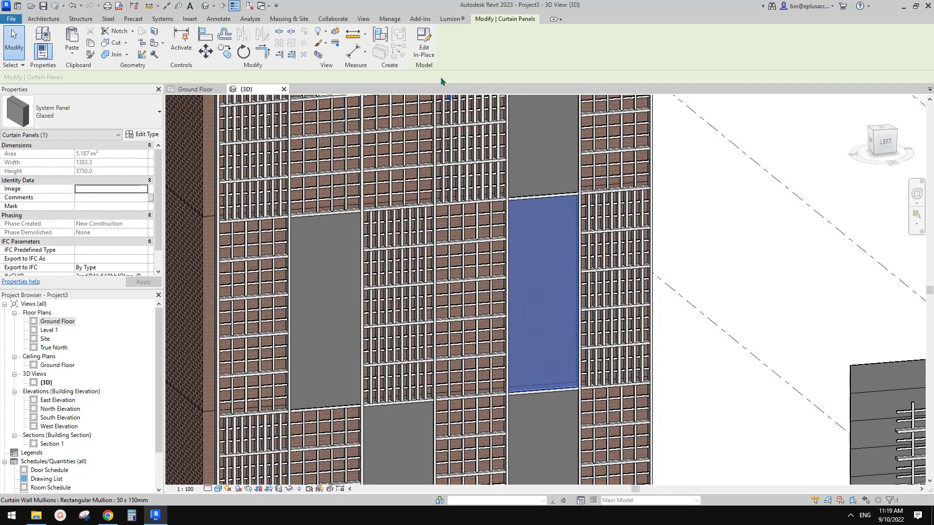
{"action": "left_click", "coordinate": [424, 42]}
{"action": "scroll", "coordinate": [573, 281], "scroll_direction": "up", "scroll_amount": 2}
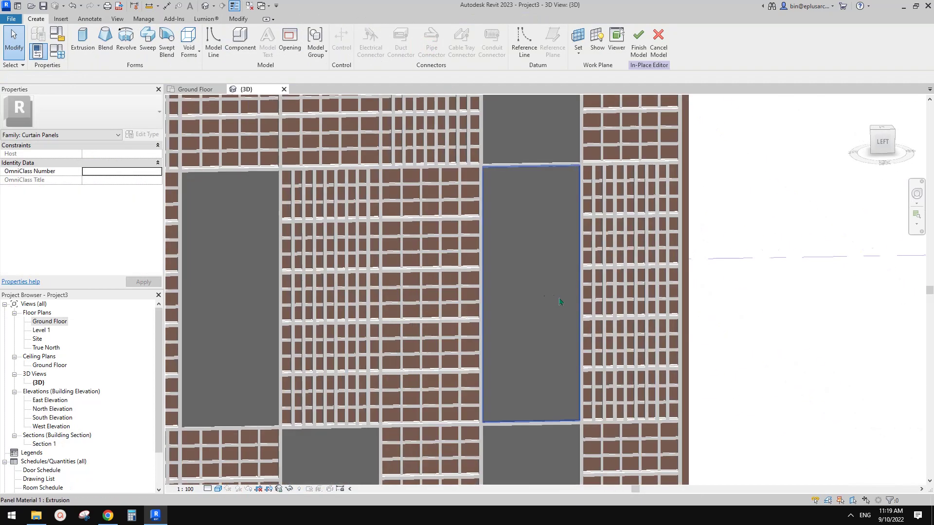
{"action": "middle_click_drag", "start_coordinate": [534, 273], "coordinate": [520, 296], "text": "shift"}
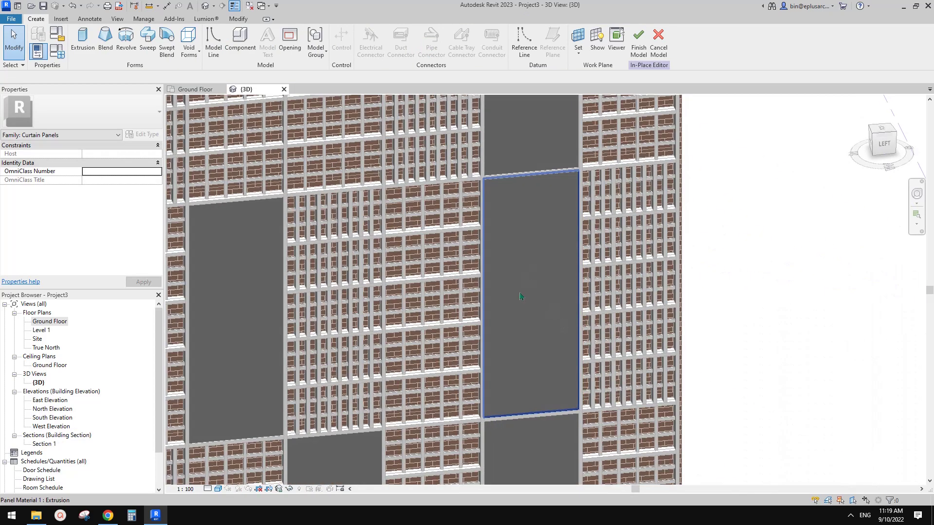
{"action": "left_click", "coordinate": [536, 344]}
{"action": "middle_click_drag", "start_coordinate": [536, 344], "coordinate": [531, 297], "text": "shift"}
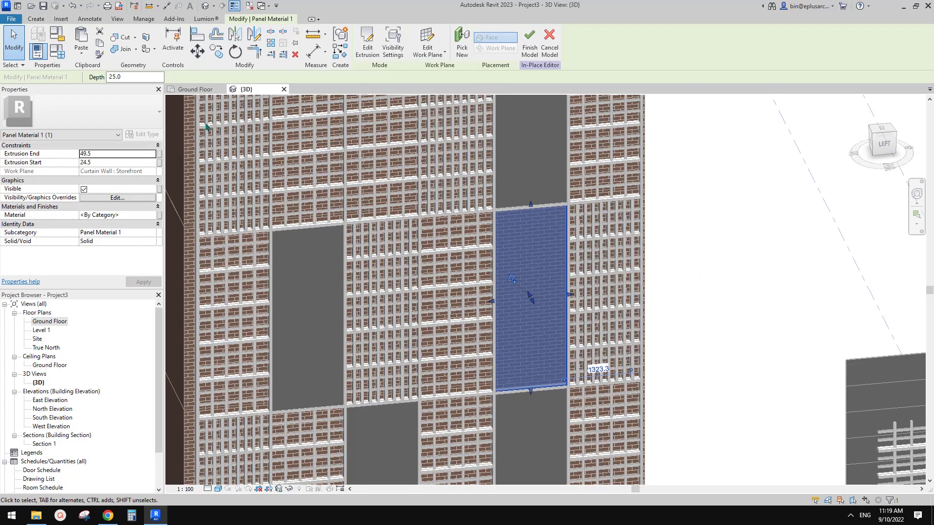
{"action": "left_click", "coordinate": [36, 18]}
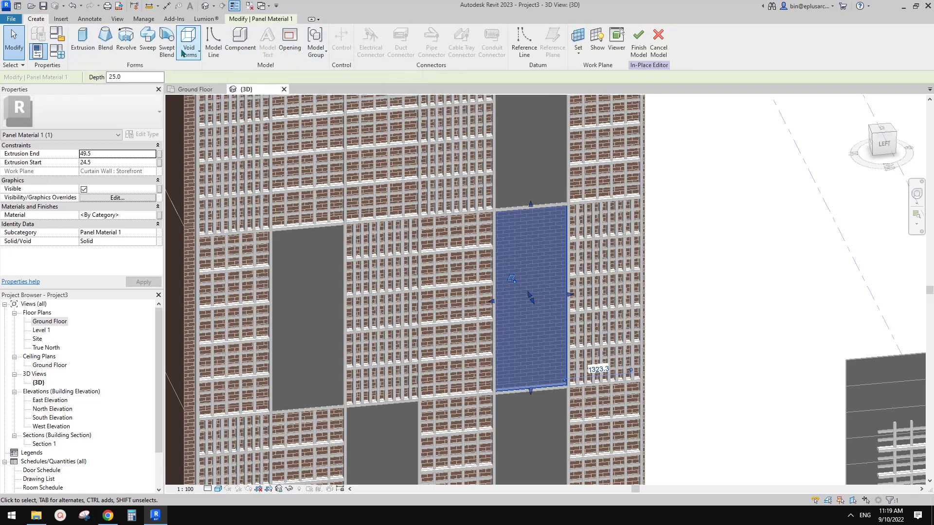
{"action": "left_click", "coordinate": [267, 19]}
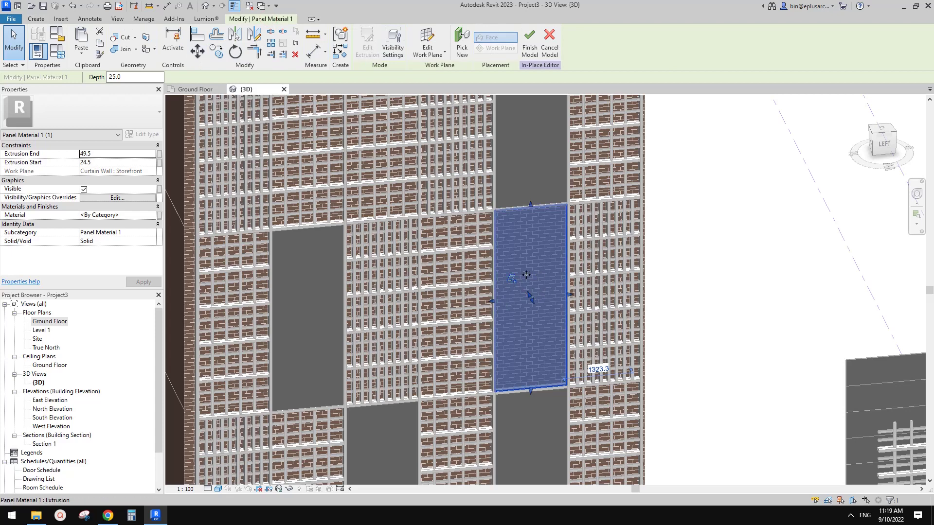
{"action": "middle_click_drag", "start_coordinate": [531, 298], "coordinate": [539, 282], "text": "shift"}
{"action": "left_click", "coordinate": [388, 206]}
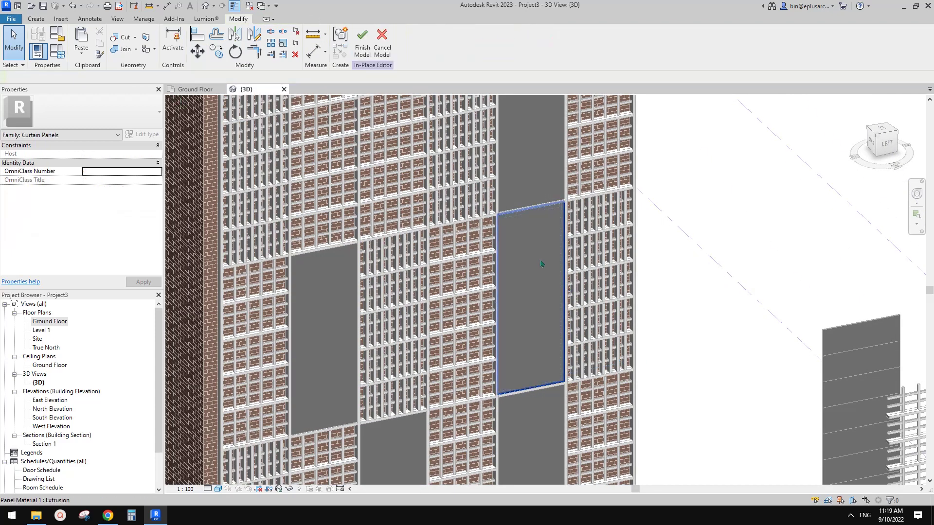
- Start a new extrusion in the in-place panel and pick the panel's front face as its work plane
{"action": "left_click", "coordinate": [540, 259]}
{"action": "left_click", "coordinate": [36, 18]}
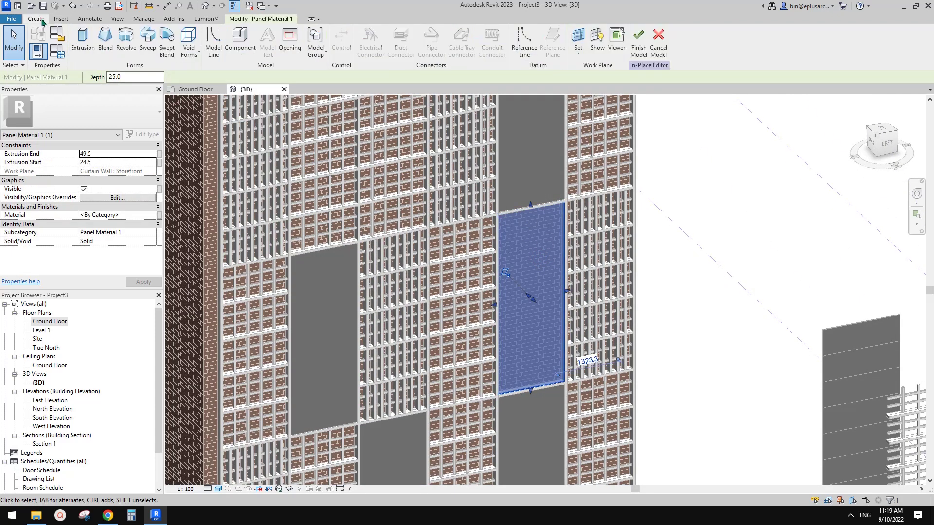
{"action": "left_click", "coordinate": [82, 41]}
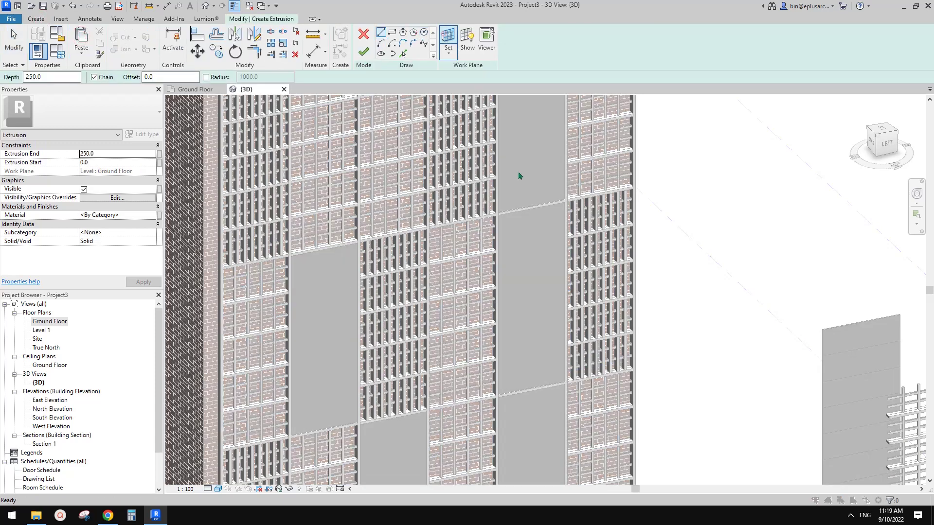
{"action": "left_click", "coordinate": [448, 39]}
{"action": "left_click", "coordinate": [631, 366]}
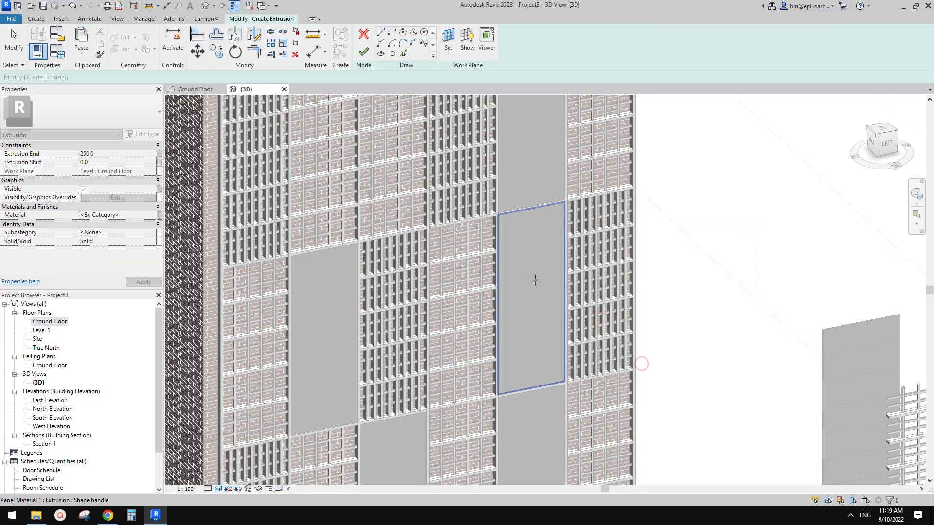
{"action": "left_click", "coordinate": [535, 277]}
{"action": "scroll", "coordinate": [483, 217], "scroll_direction": "up", "scroll_amount": 2}
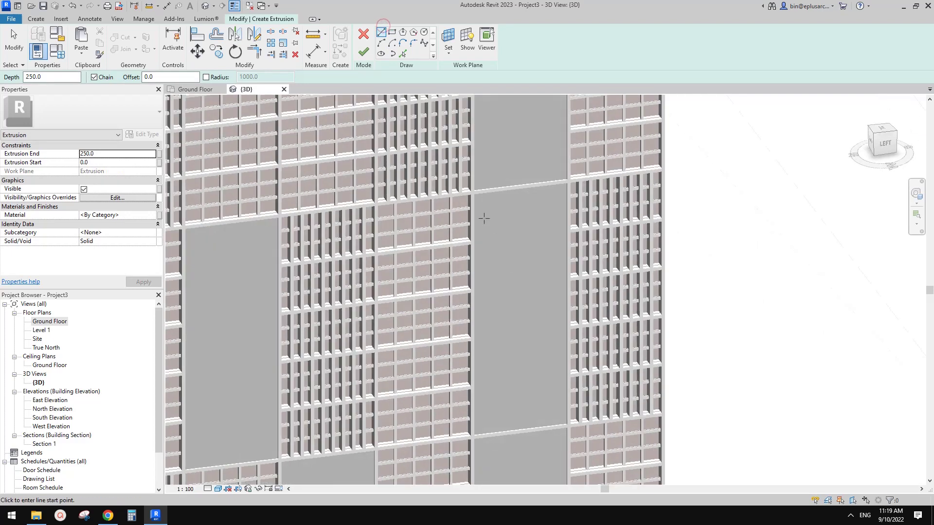
- Sketch five hexagons of varying sizes, using six-sided polygons, scattered down the height of the panel face
{"action": "scroll", "coordinate": [516, 235], "scroll_direction": "up", "scroll_amount": 1}
{"action": "left_click", "coordinate": [508, 236]}
{"action": "left_click", "coordinate": [523, 244]}
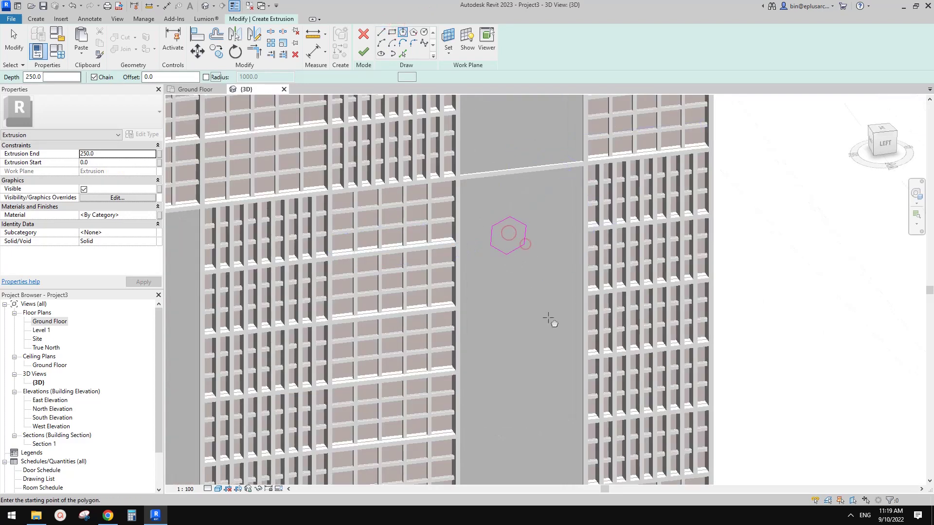
{"action": "left_click", "coordinate": [537, 309]}
{"action": "left_click", "coordinate": [549, 321]}
{"action": "left_click", "coordinate": [504, 369]}
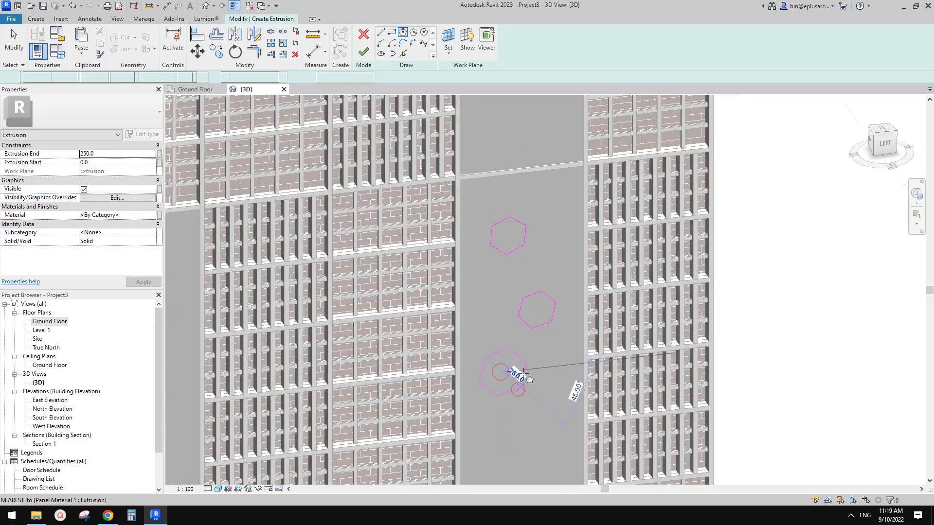
{"action": "left_click", "coordinate": [529, 379]}
{"action": "key", "text": "Escape"}
{"action": "left_click", "coordinate": [532, 320]}
{"action": "left_click", "coordinate": [525, 313]}
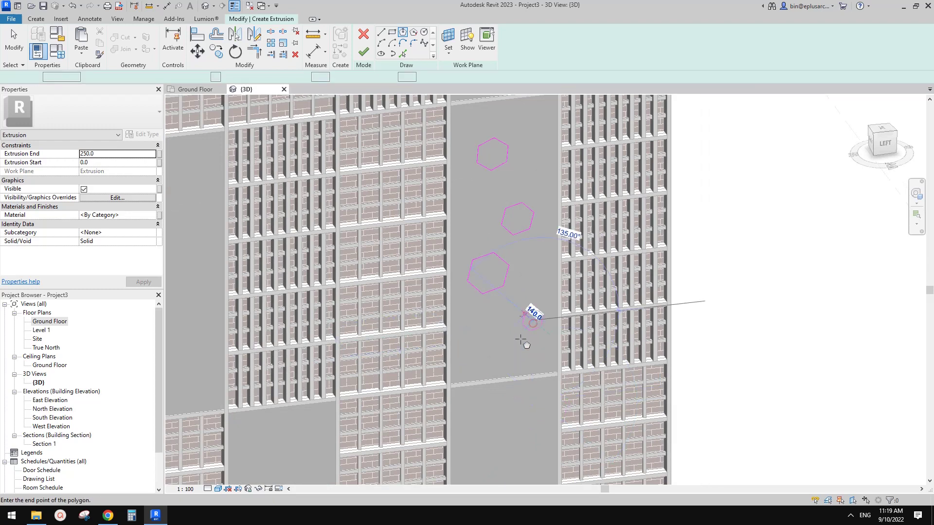
{"action": "left_click", "coordinate": [488, 350]}
{"action": "key", "text": "Return"}
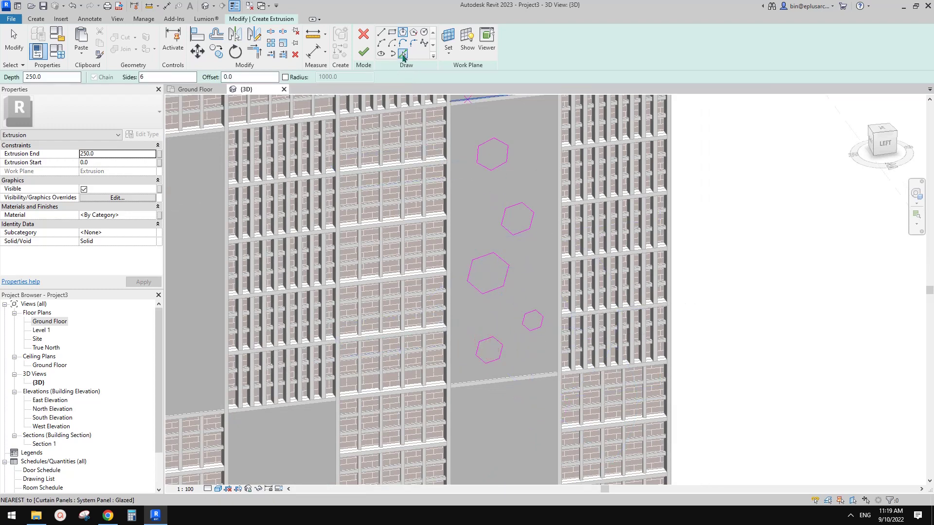
- Add the panel's four boundary edges to the sketch as the outer profile and finish the extrusion sketch
{"action": "left_click", "coordinate": [402, 54]}
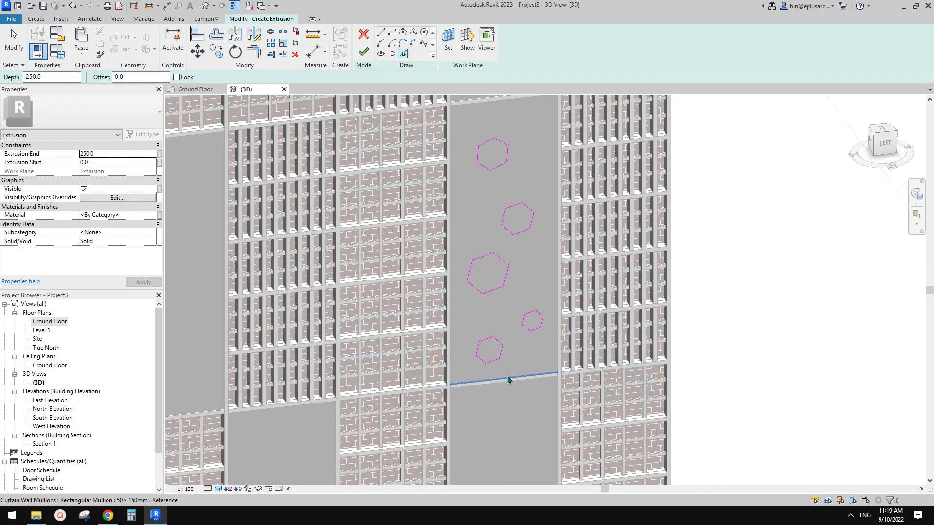
{"action": "key", "text": "Tab"}
{"action": "left_click", "coordinate": [508, 380]}
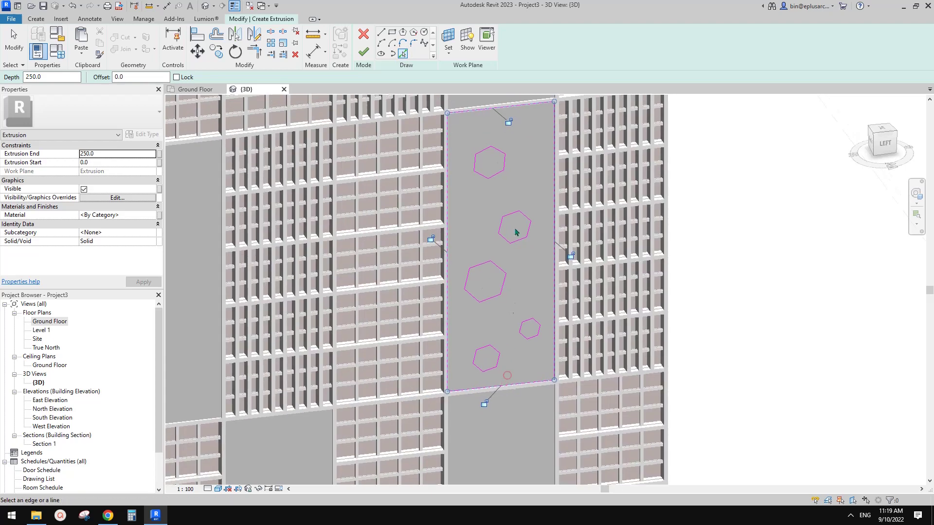
{"action": "key", "text": "Escape"}
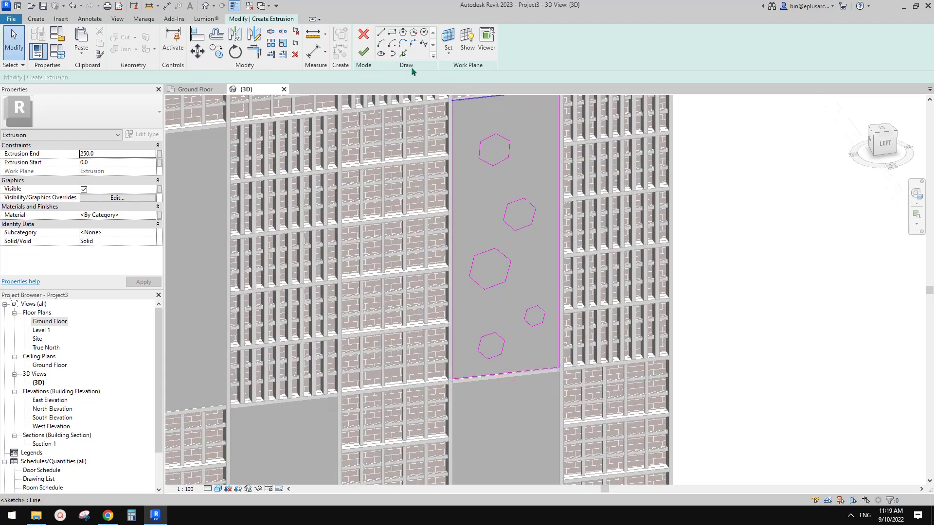
{"action": "left_click", "coordinate": [371, 57]}
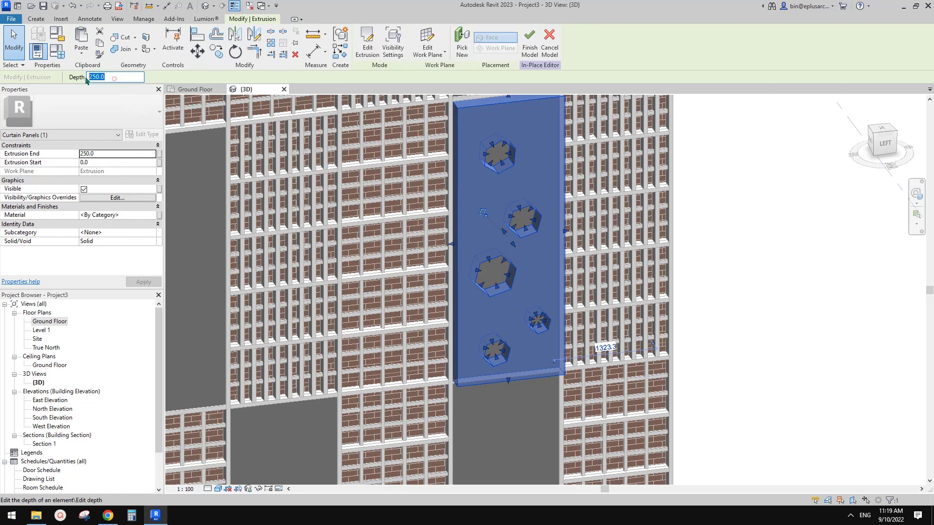
- Set the perforated extrusion's depth to 5 and finish the in-place panel model
{"action": "type", "text": "5"}
{"action": "left_click", "coordinate": [607, 350]}
{"action": "scroll", "coordinate": [558, 277], "scroll_direction": "down", "scroll_amount": 1}
{"action": "middle_click_drag", "start_coordinate": [558, 281], "coordinate": [645, 194], "text": "shift"}
{"action": "left_click", "coordinate": [363, 39]}
{"action": "middle_click_drag", "start_coordinate": [534, 195], "coordinate": [519, 338], "text": "shift"}
{"action": "middle_click_drag", "start_coordinate": [624, 330], "coordinate": [585, 386], "text": "shift"}
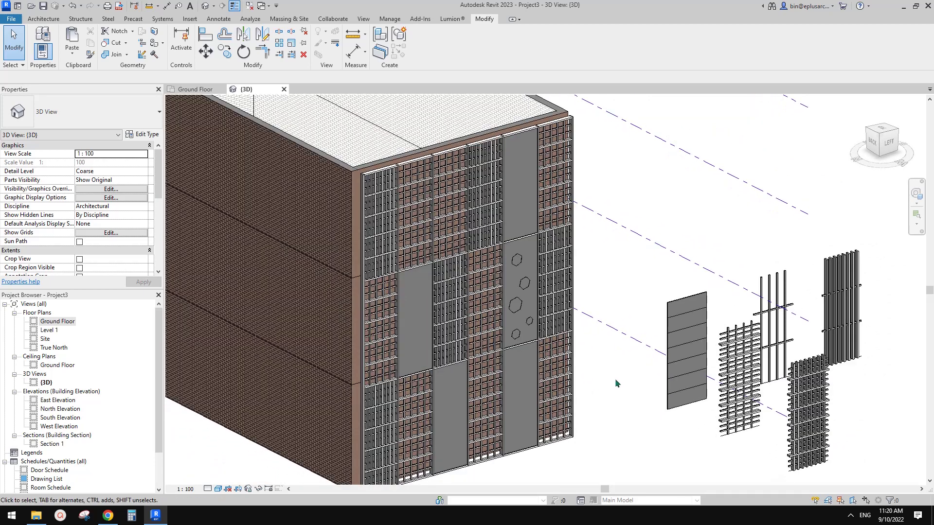